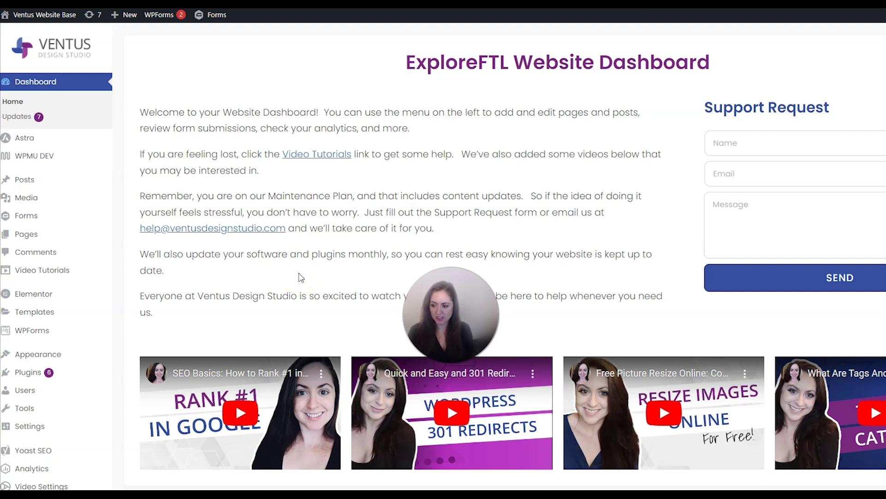
Search the plugin directory for 'geodirectory' and install the GeoDirectory plugin.
mouse_move(56, 375)
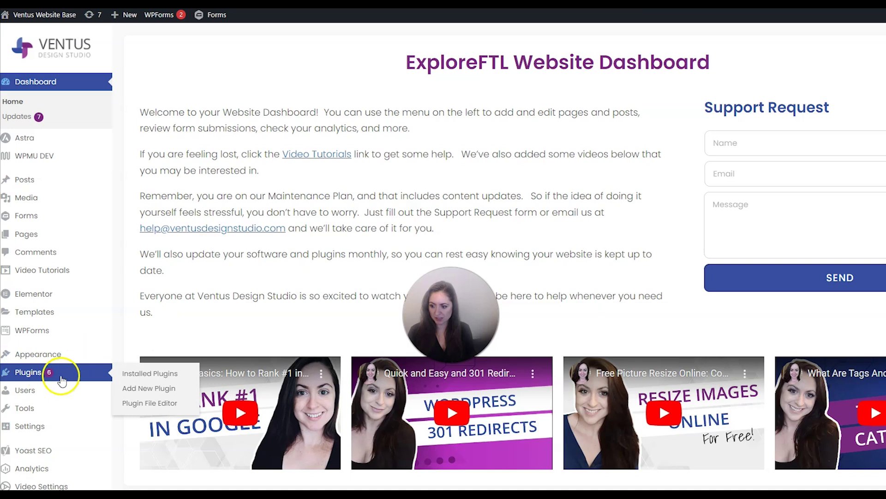
click(162, 389)
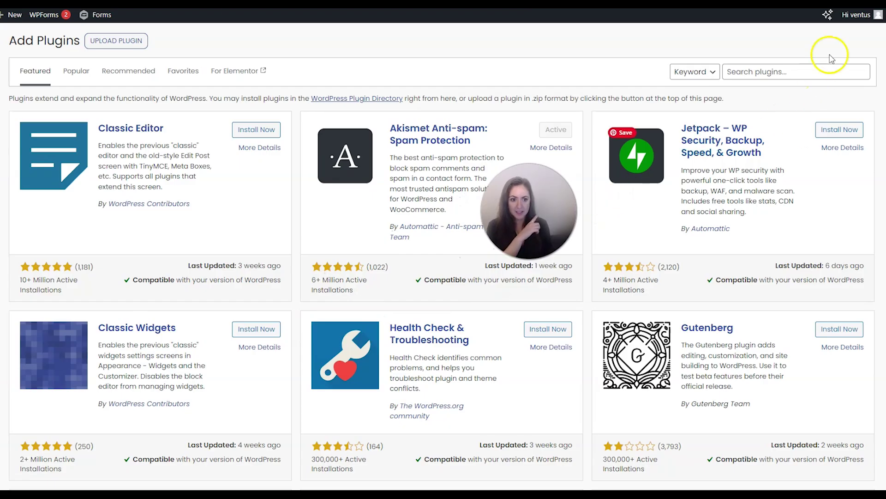
click(807, 69)
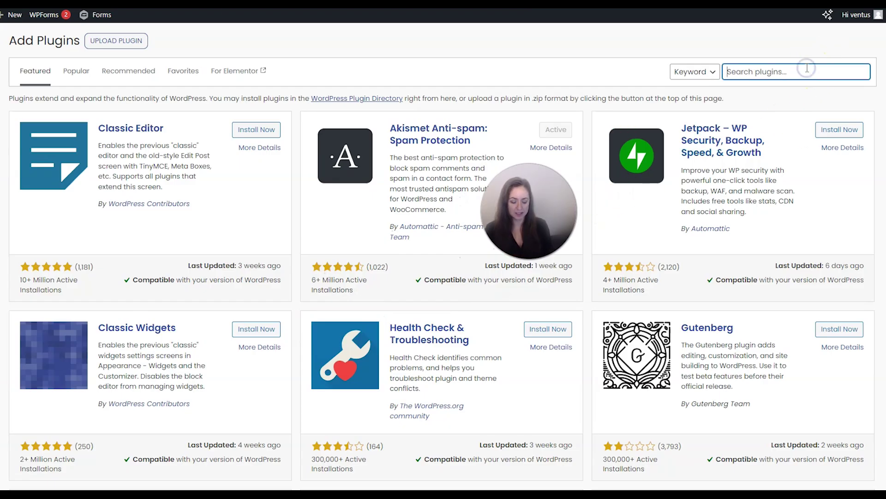
text(geodirect)
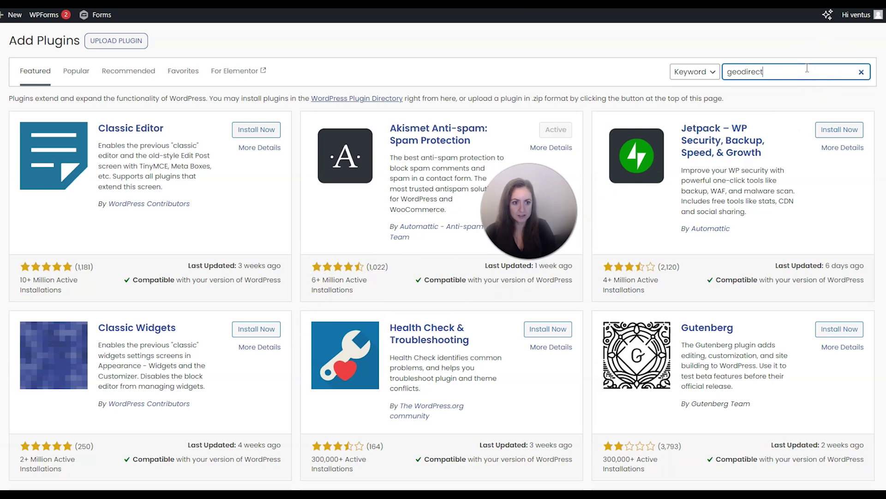
text(ory)
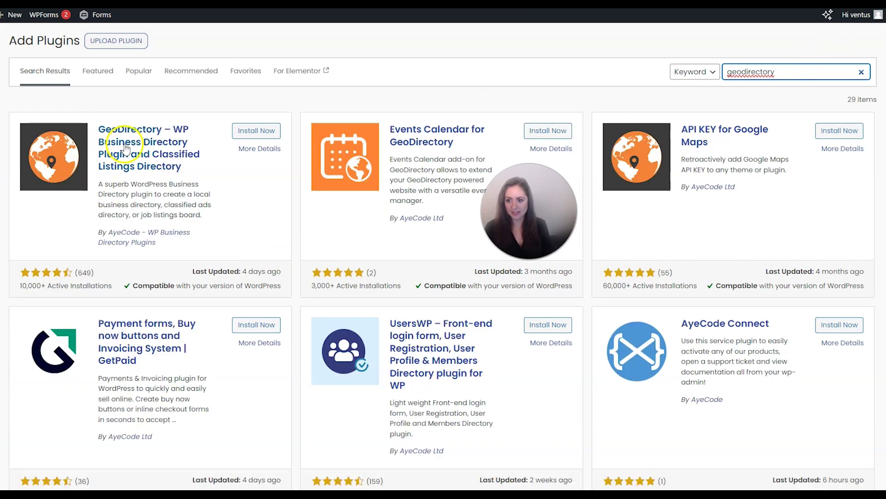
click(242, 134)
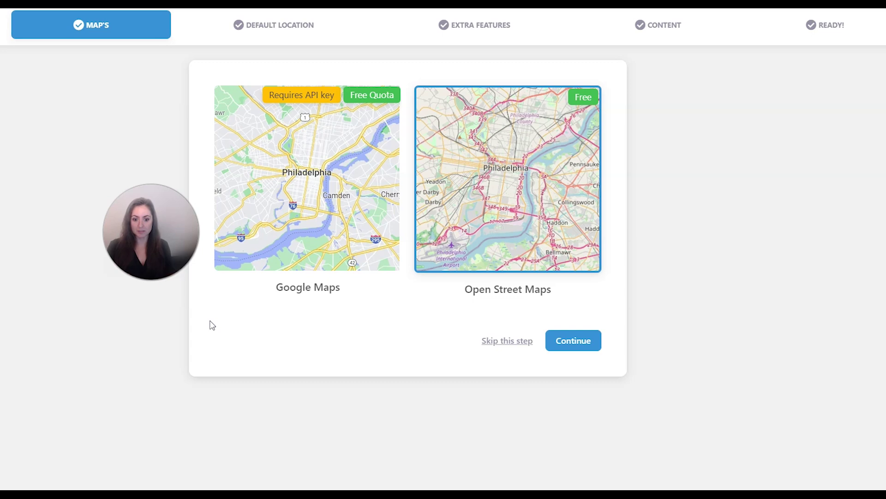
Skip the map and location steps, and install extras without Ninja Forms and UsersWP.
click(502, 345)
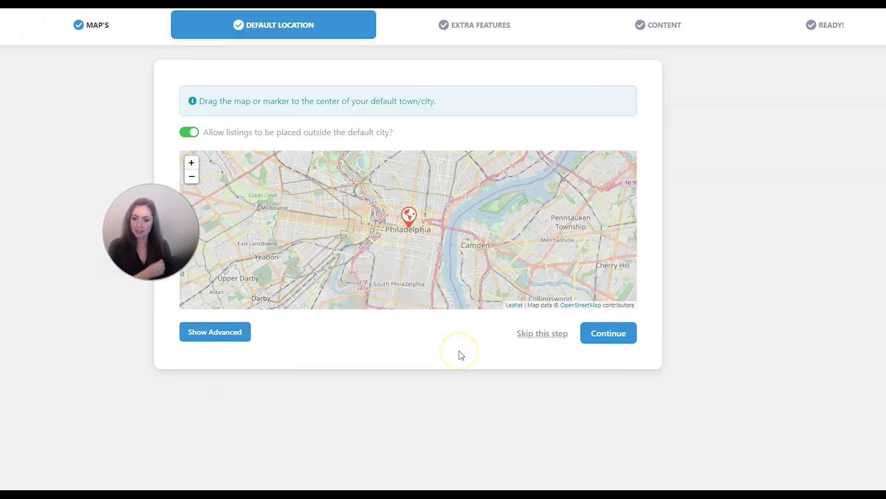
click(541, 339)
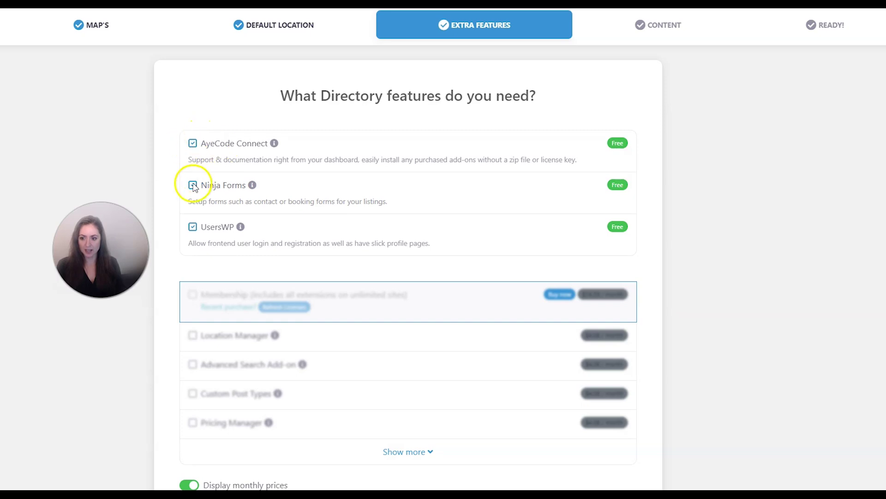
click(193, 186)
click(192, 228)
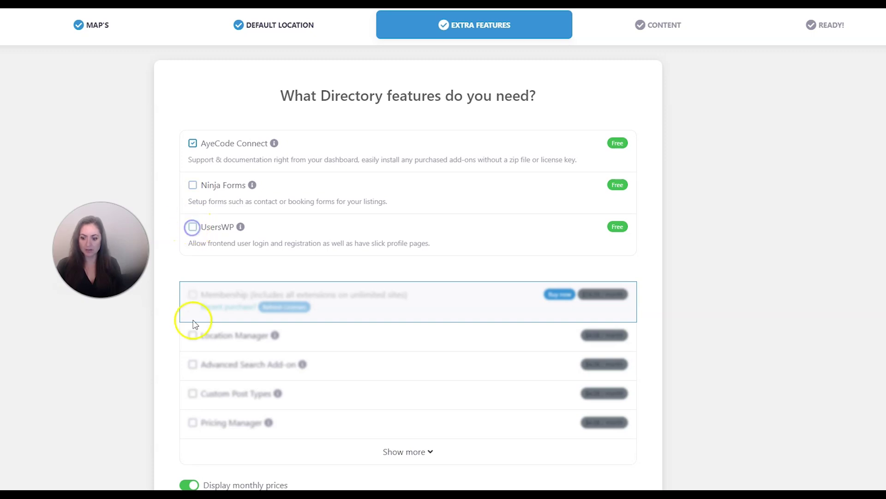
scroll(199, 326, down, 2)
click(617, 456)
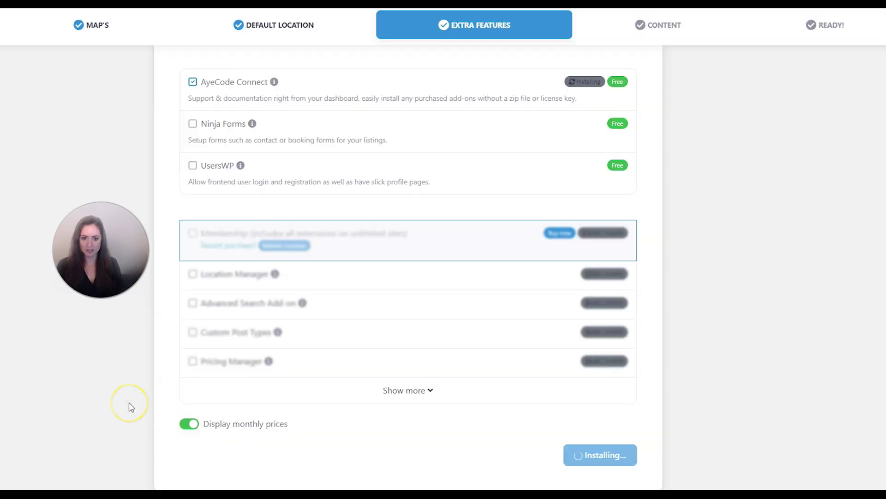
Skip dummy content, allow usage tracking, and return to the WordPress dashboard.
click(605, 459)
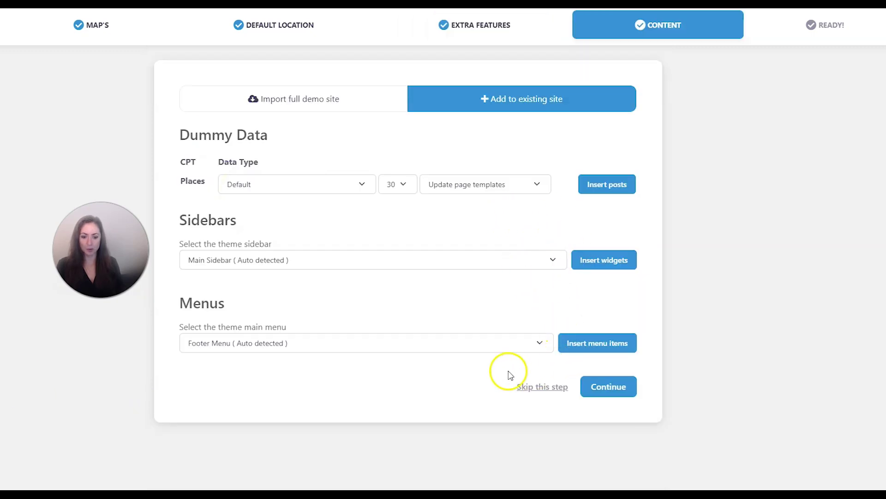
click(529, 390)
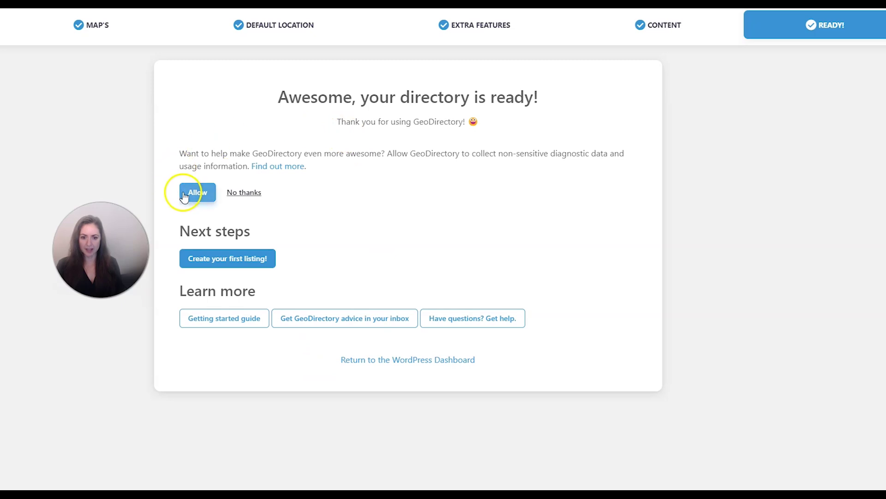
click(190, 198)
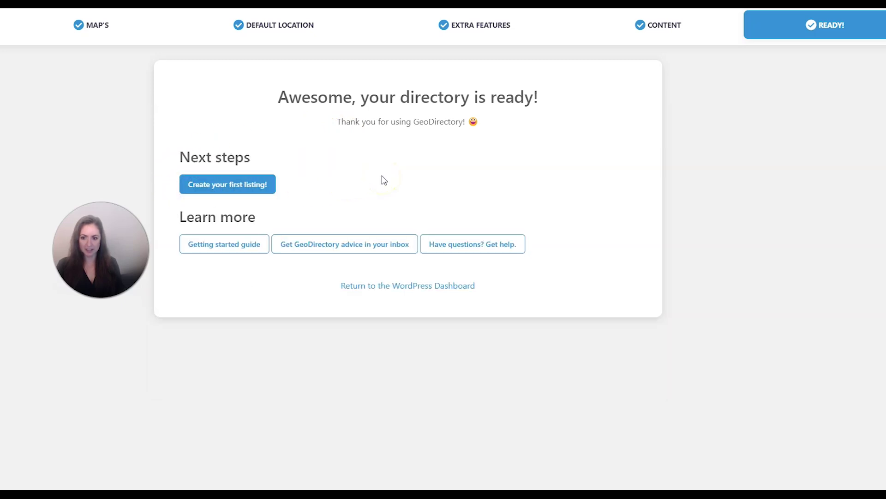
click(387, 288)
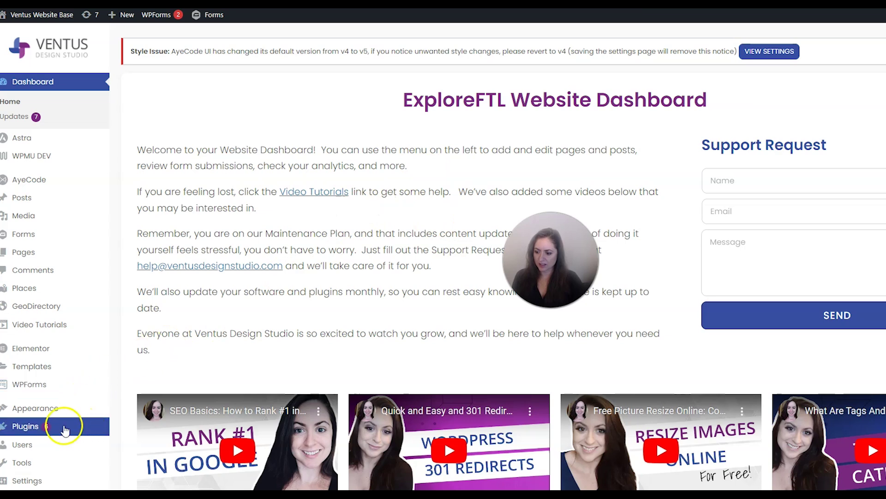
Search 'geodirectory' among new plugins and install the Events Calendar for GeoDirectory add-on.
mouse_move(32, 428)
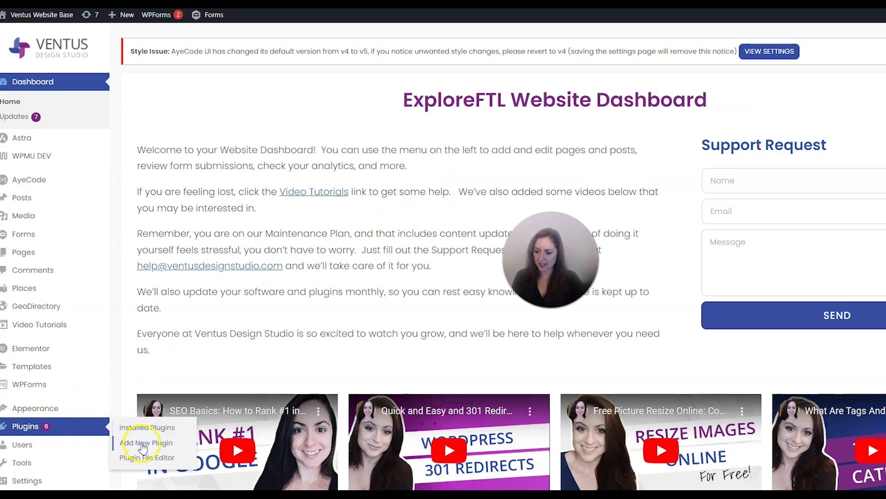
click(143, 443)
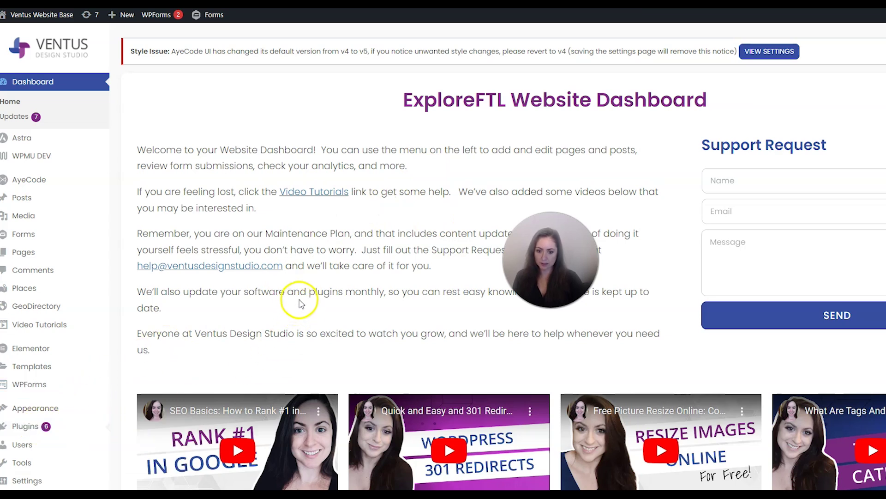
click(766, 101)
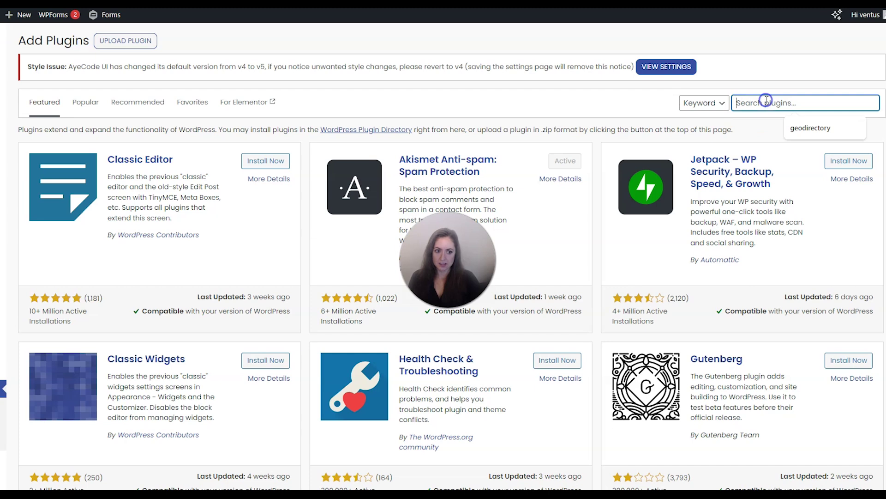
click(791, 130)
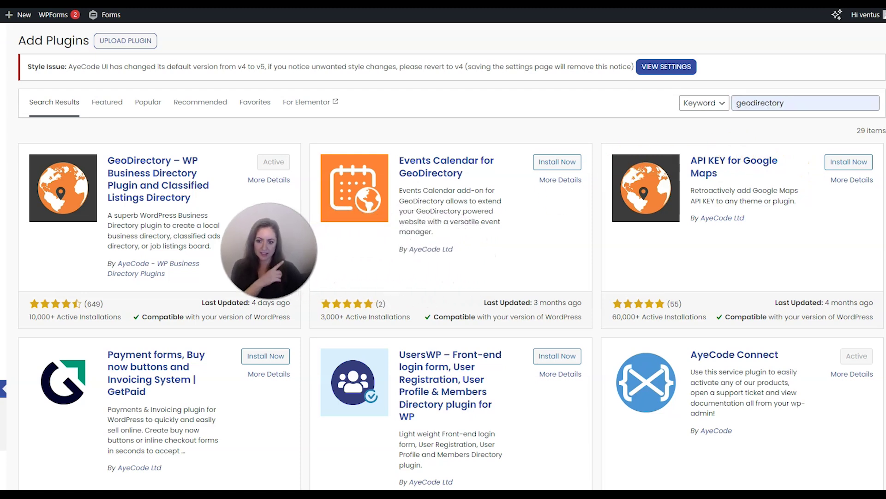
click(559, 163)
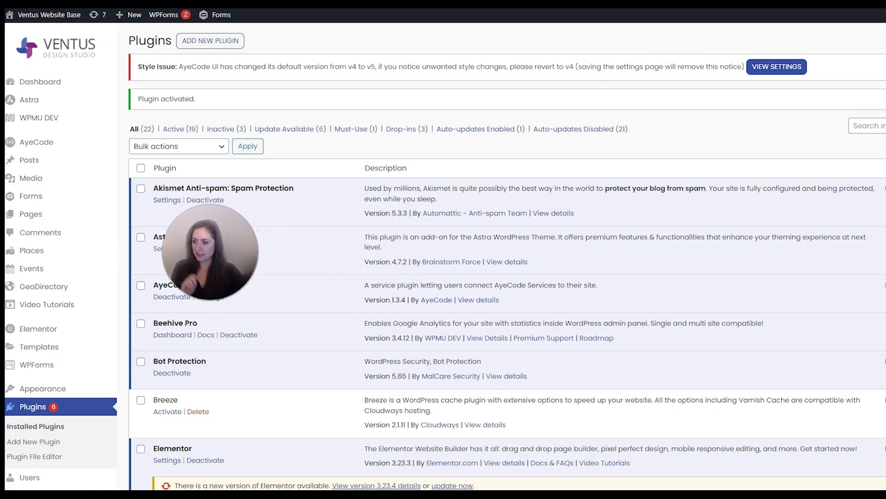
Open GeoDirectory Settings and switch to the Events tab.
mouse_move(93, 266)
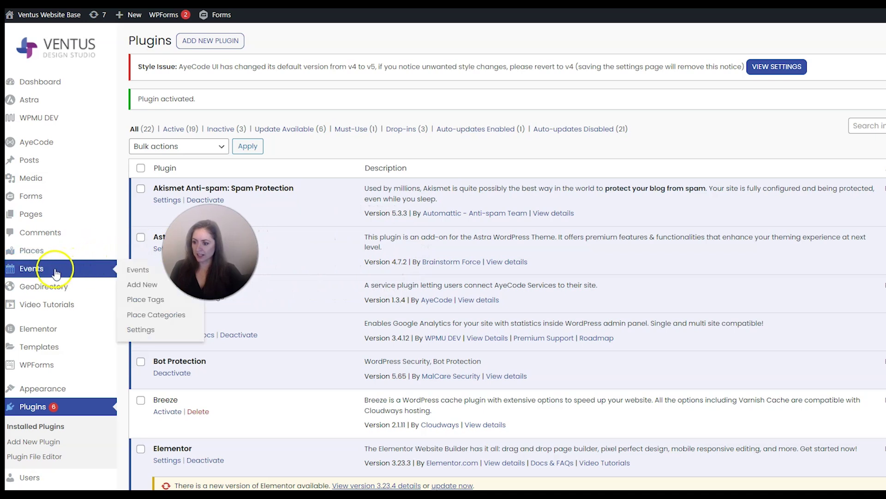
mouse_move(50, 260)
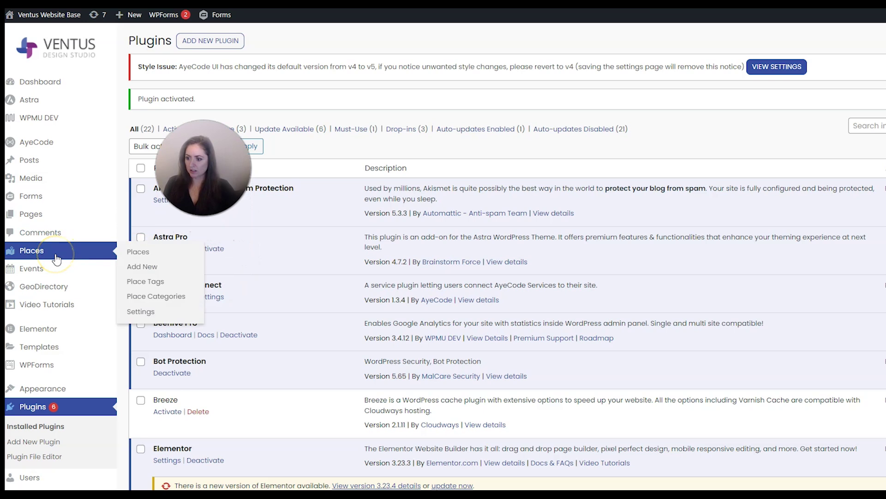
click(56, 273)
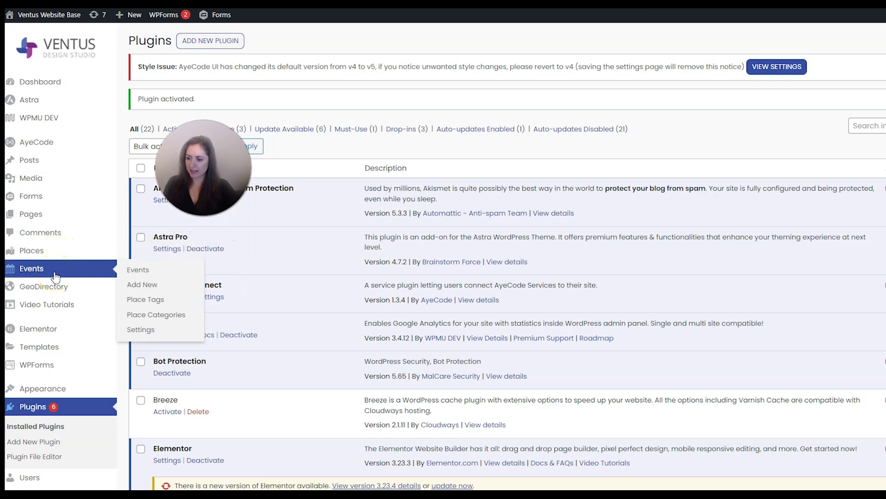
mouse_move(41, 288)
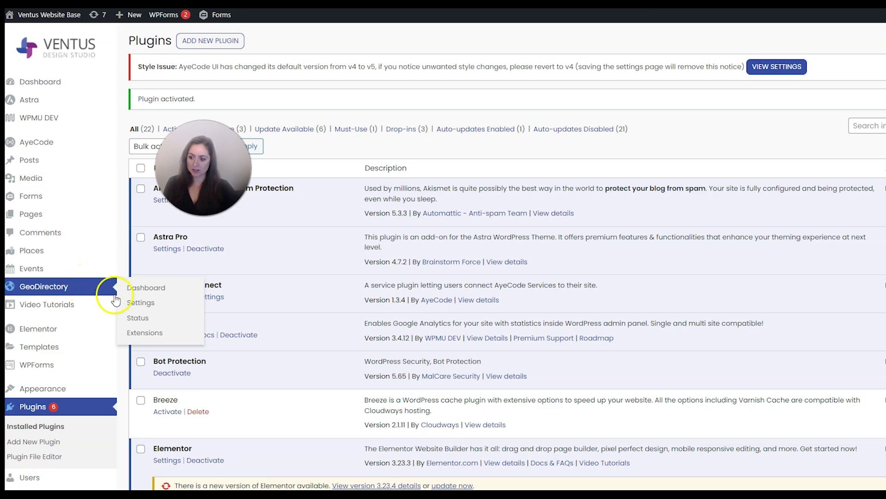
click(132, 306)
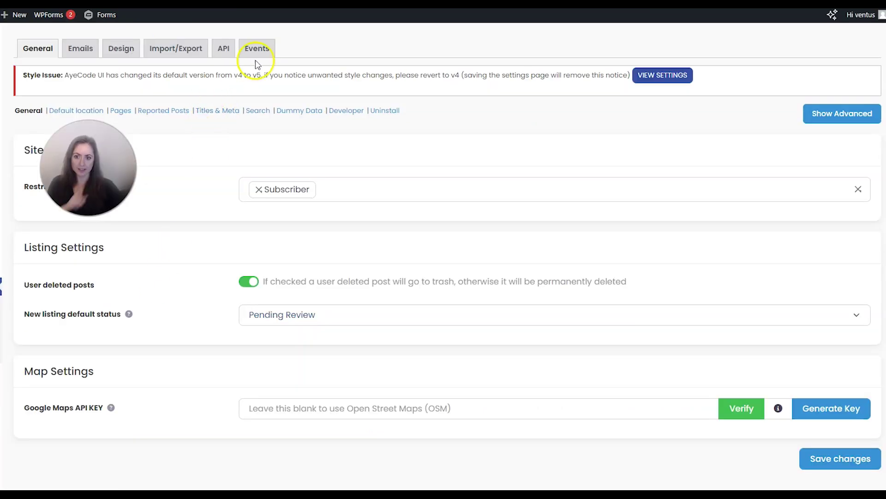
click(251, 53)
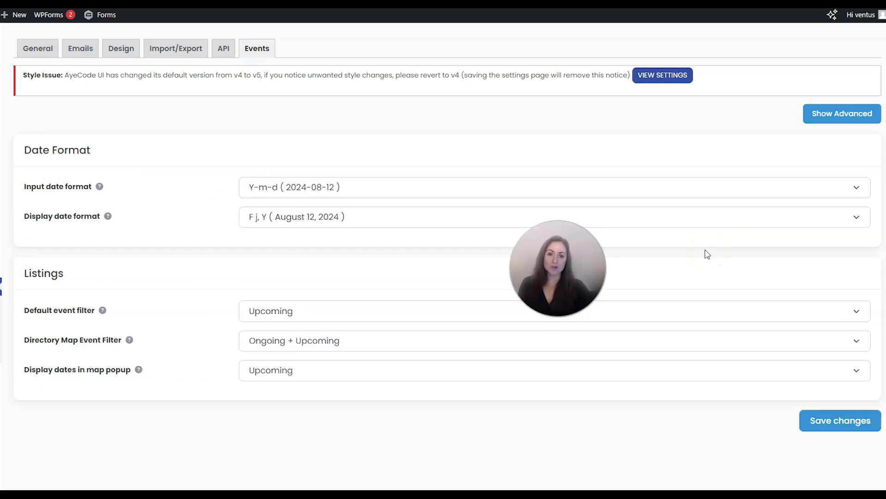
Save the Events settings unchanged, keeping Y-m-d input format and the Upcoming filter.
click(852, 117)
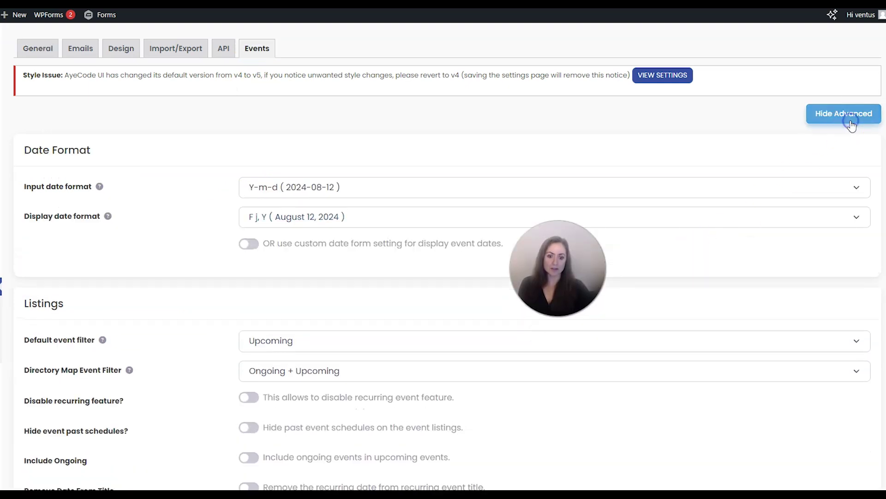
click(851, 121)
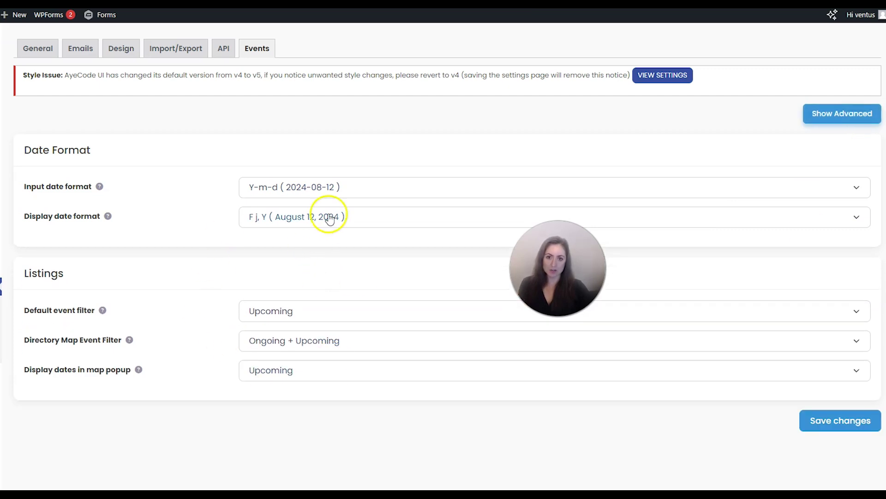
click(825, 421)
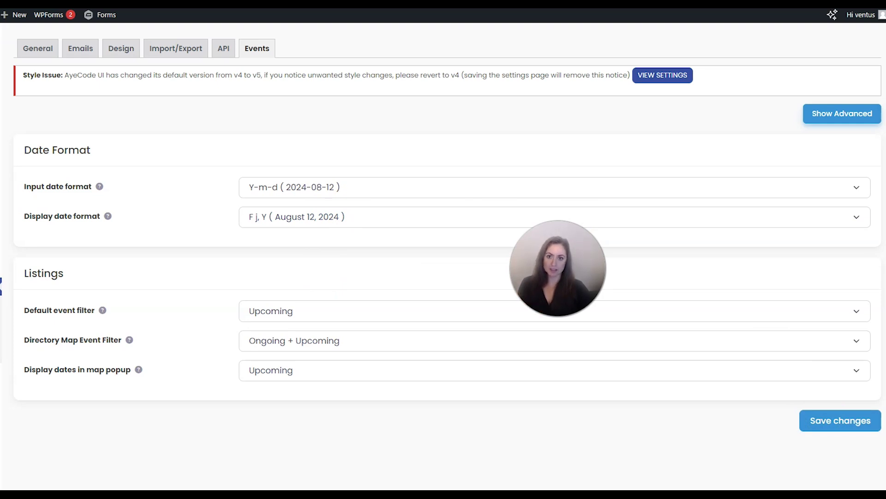
mouse_move(0, 277)
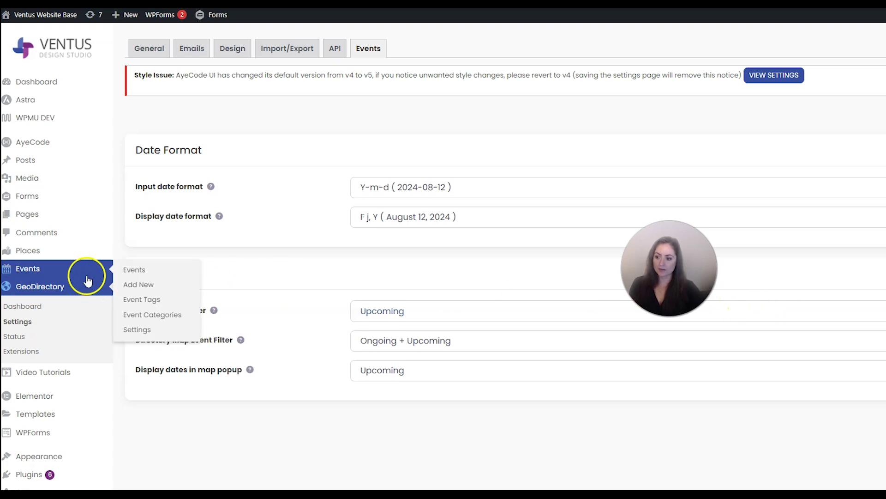
click(135, 326)
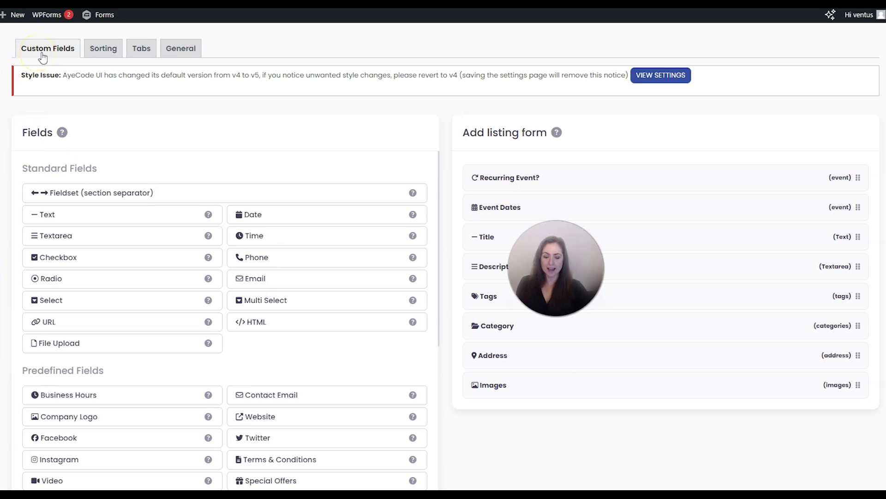
Add the Featured predefined field to the Events add listing form.
scroll(233, 263, down, 1)
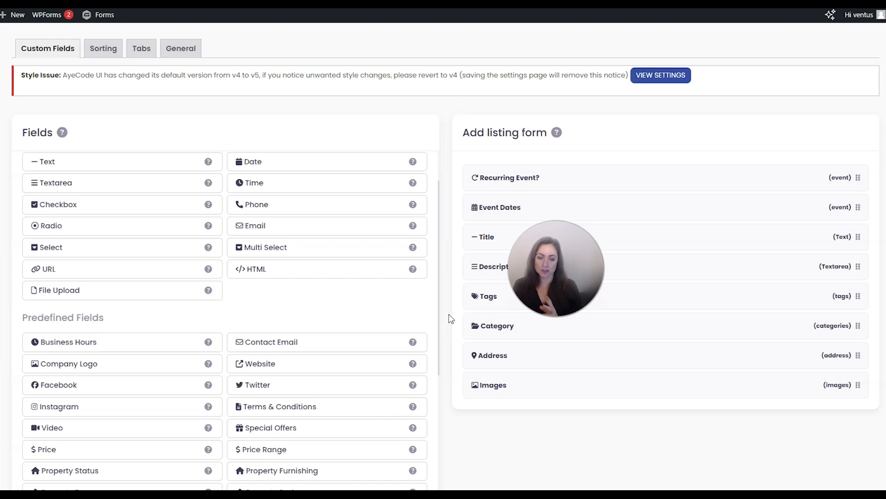
scroll(478, 437, down, 1)
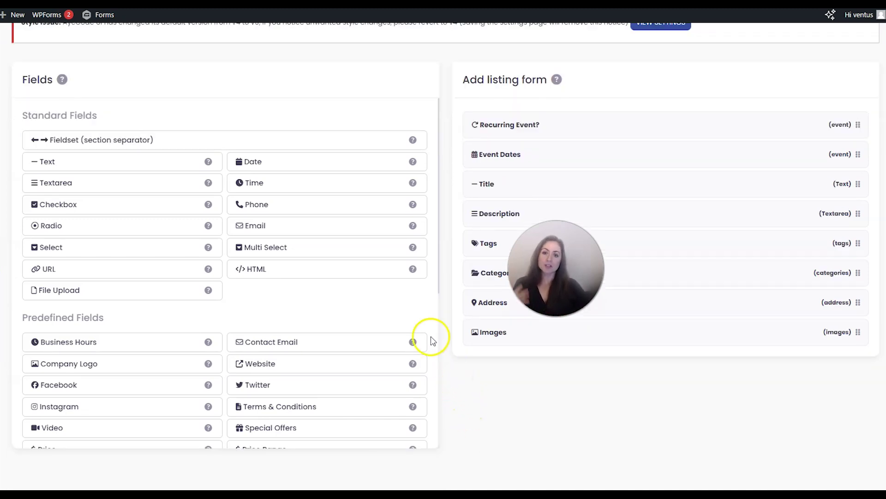
scroll(415, 310, down, 5)
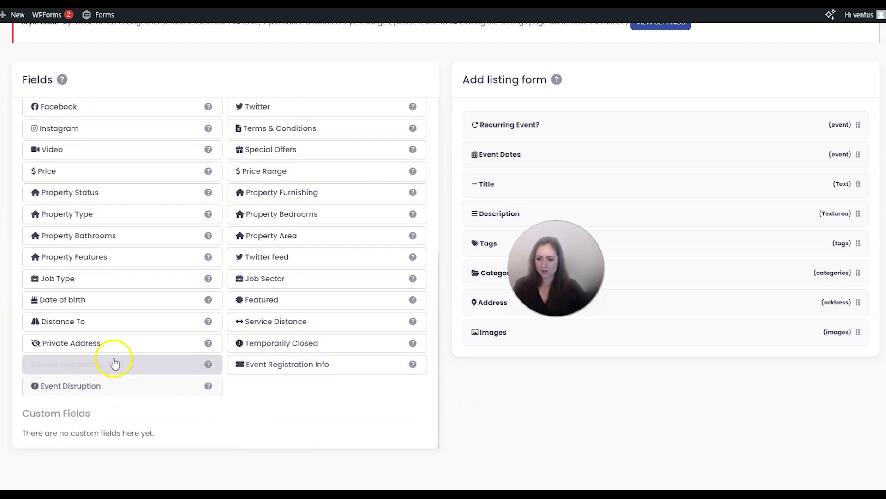
click(286, 307)
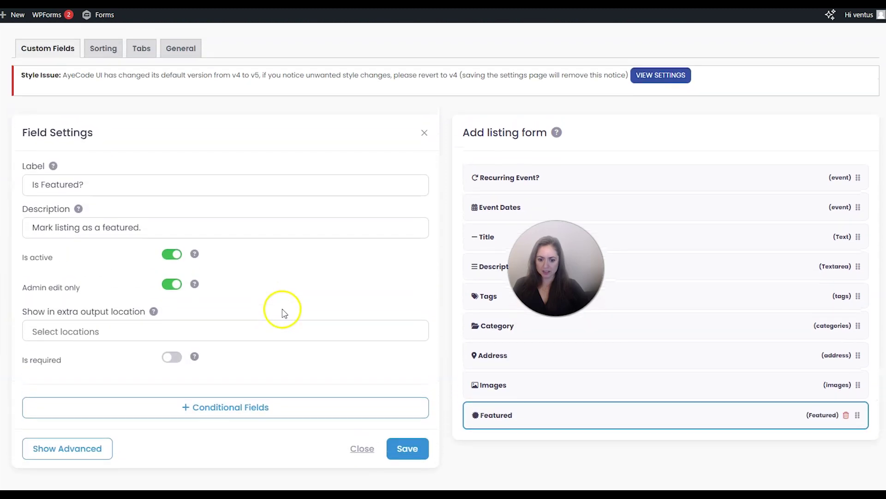
Save the Featured field and the newly added Price field.
click(415, 452)
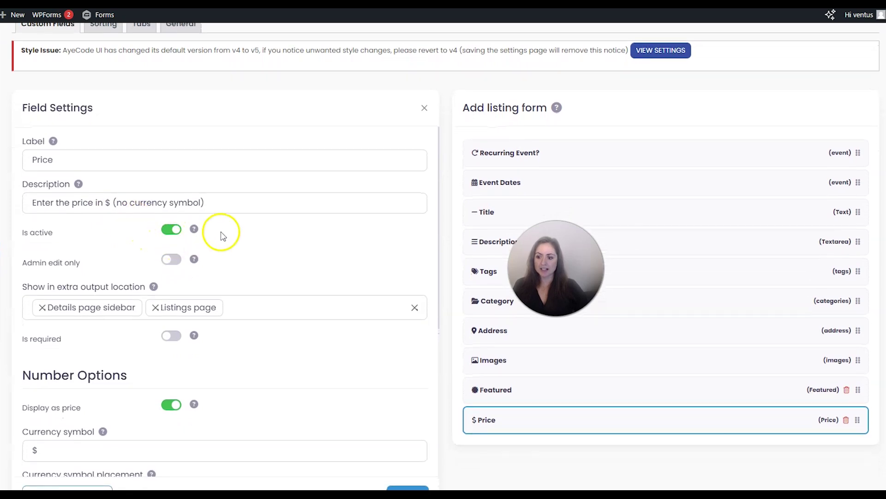
scroll(260, 236, down, 1)
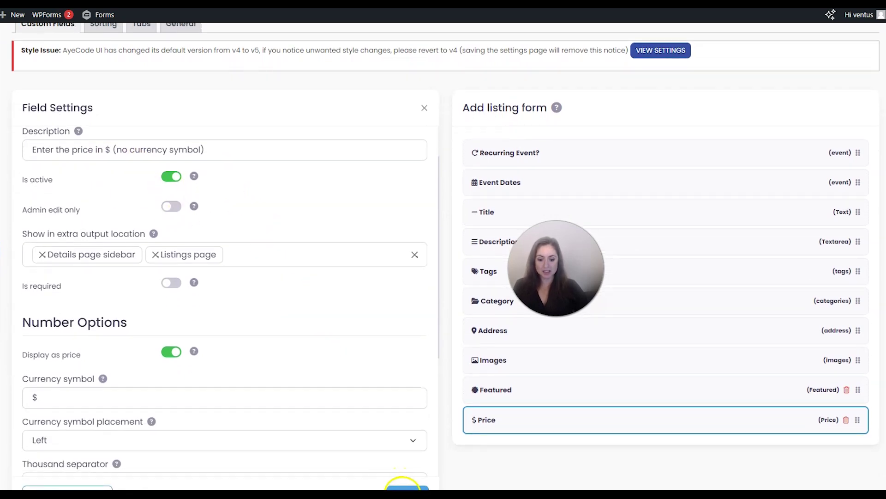
click(404, 487)
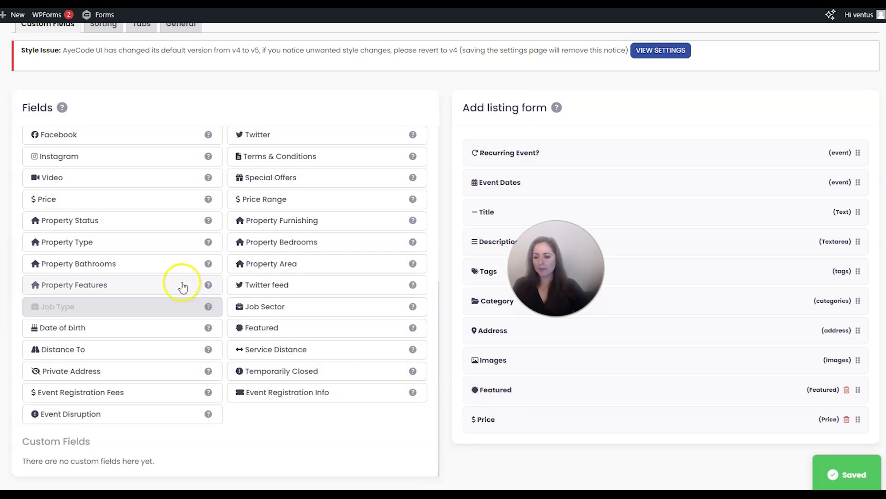
Add the Facebook field to the listing form and save it.
scroll(143, 194, up, 1)
click(132, 196)
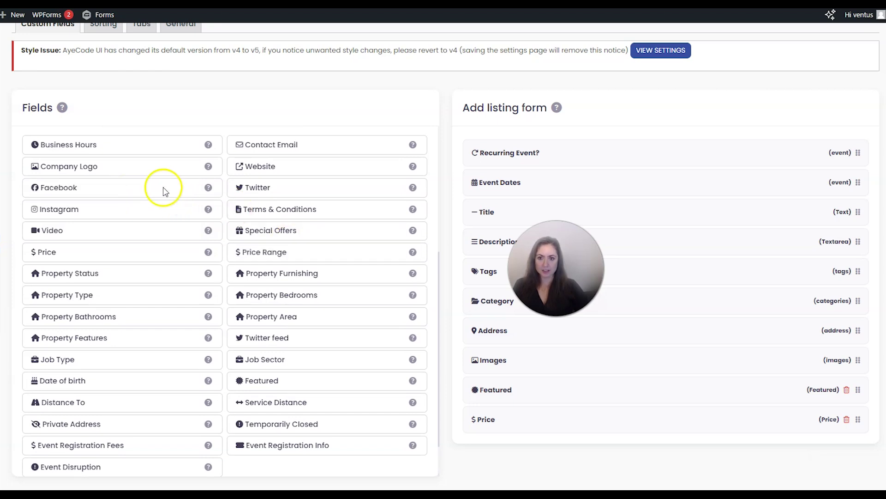
scroll(277, 300, down, 1)
click(412, 405)
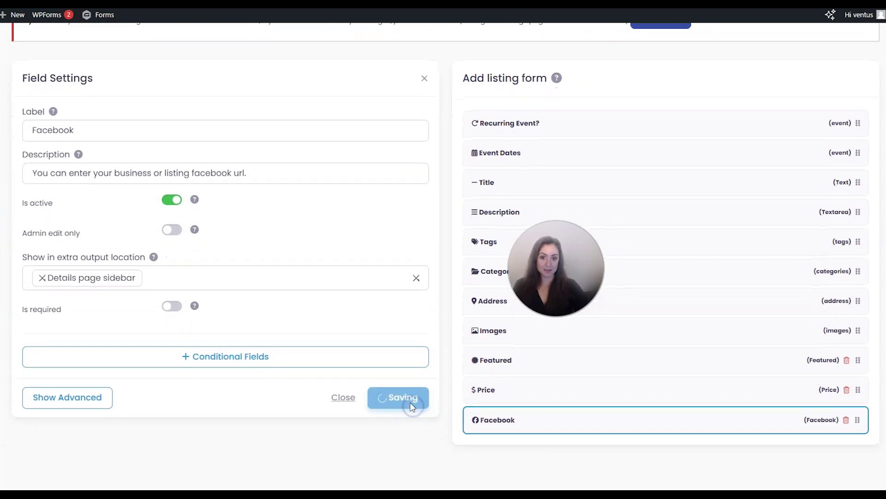
scroll(415, 400, down, 2)
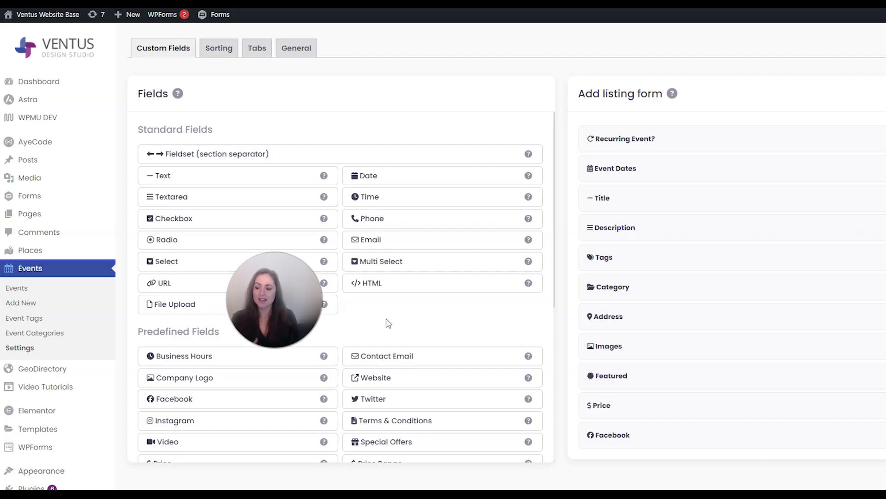
Start a new event and paste placeholder text into its description.
click(37, 307)
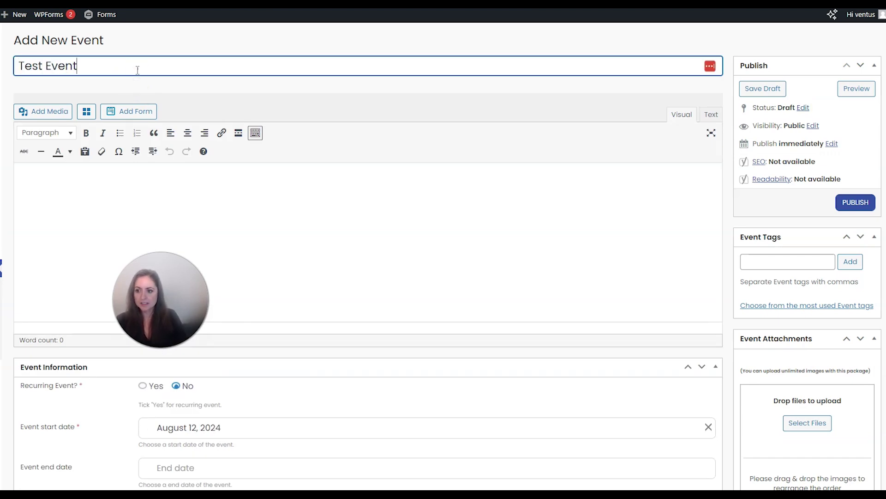
click(83, 222)
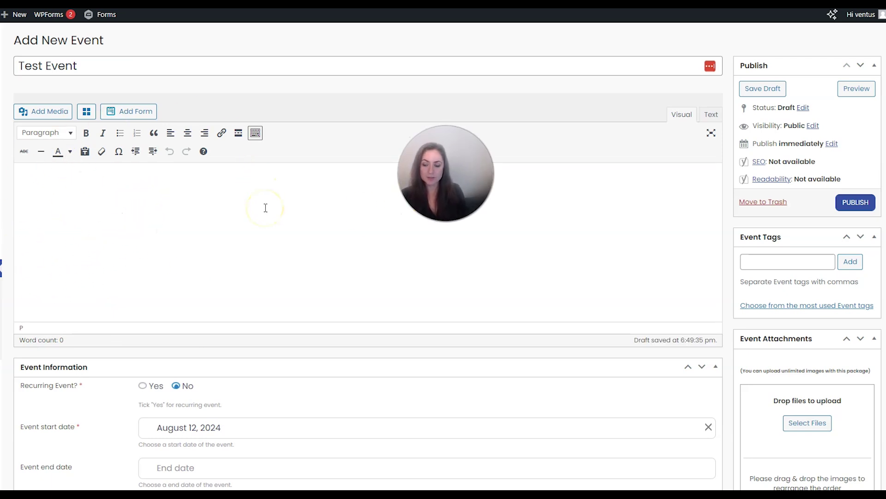
key(ctrl+v)
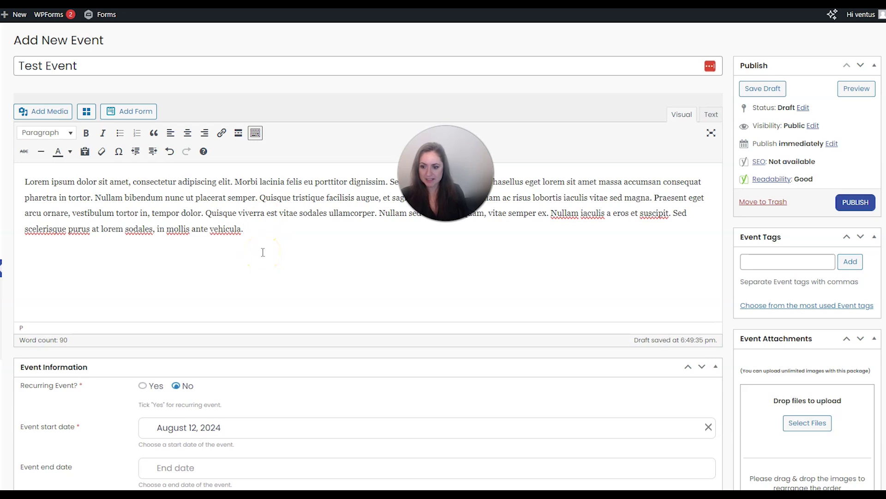
scroll(263, 252, down, 4)
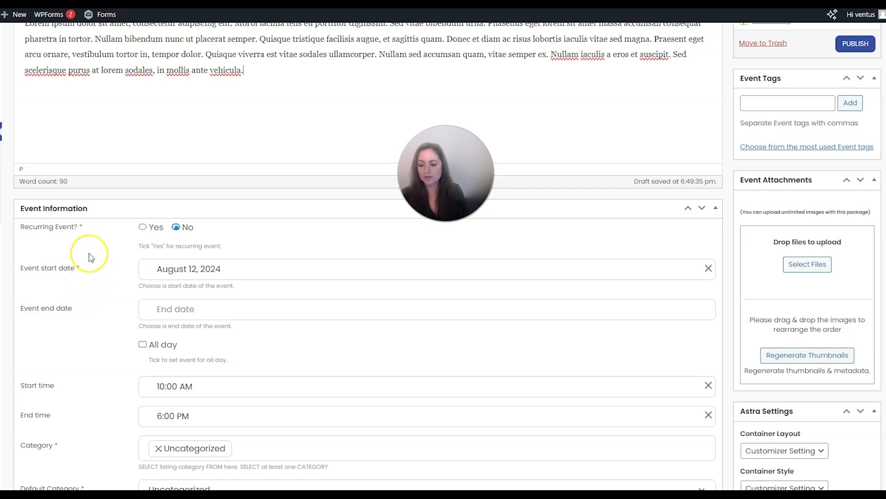
Make the event recurring from August 24, 2024 with a repeat interval of 1.
click(144, 227)
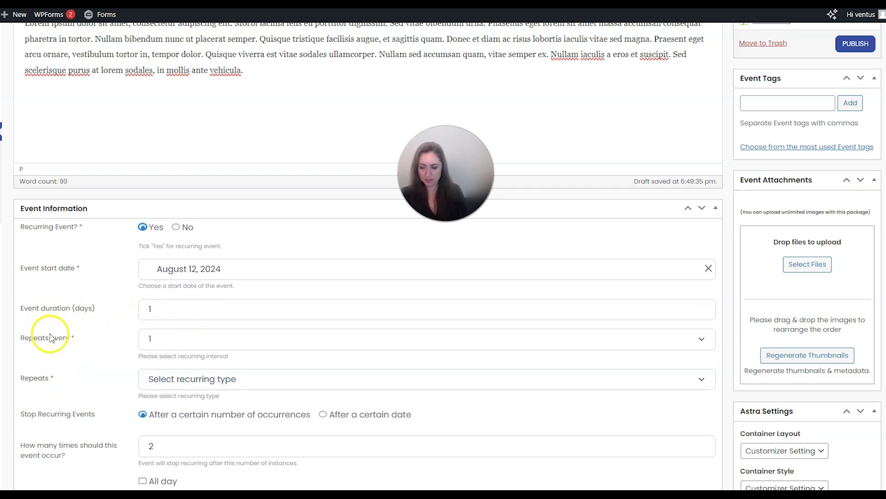
click(187, 268)
click(249, 380)
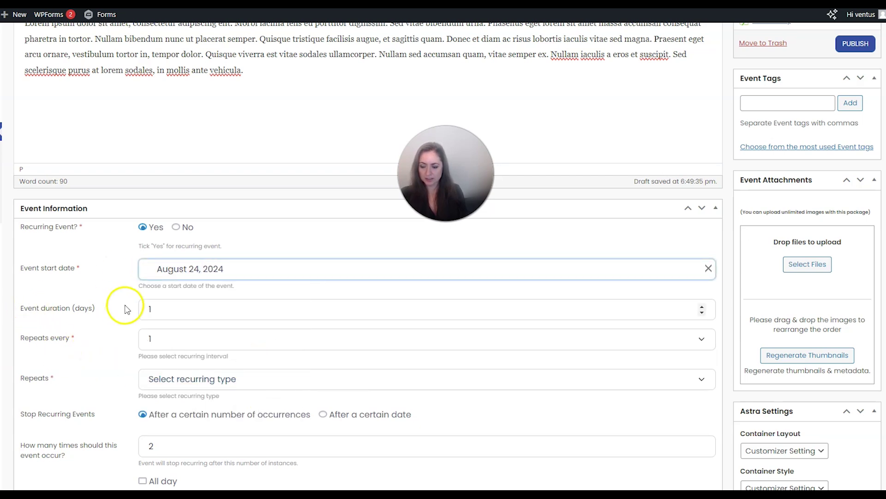
click(159, 341)
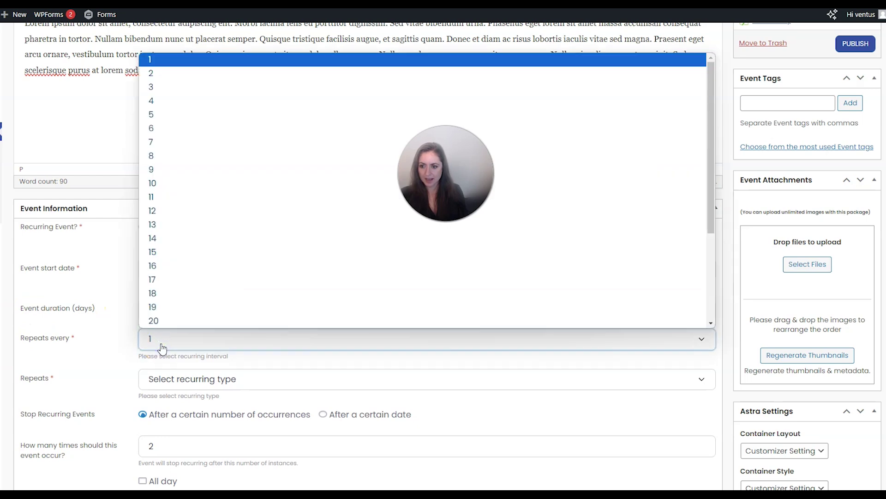
click(161, 344)
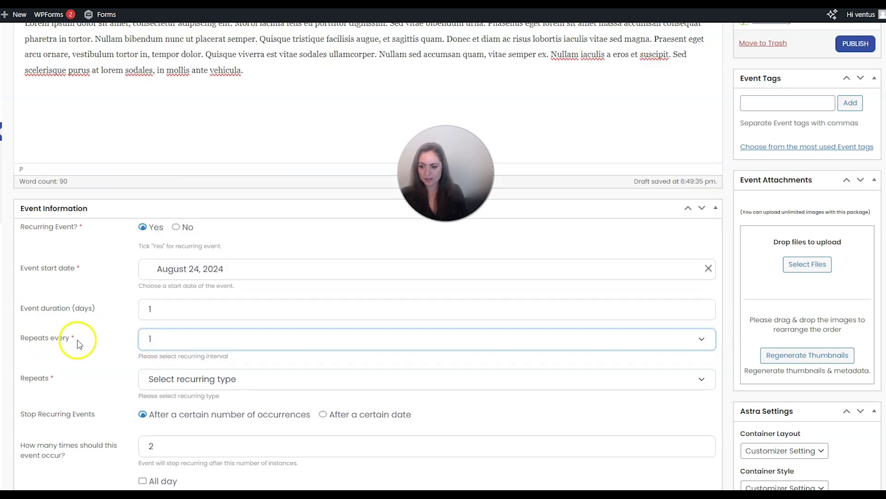
Set the recurrence to repeat weekly on Tuesdays.
scroll(46, 318, down, 1)
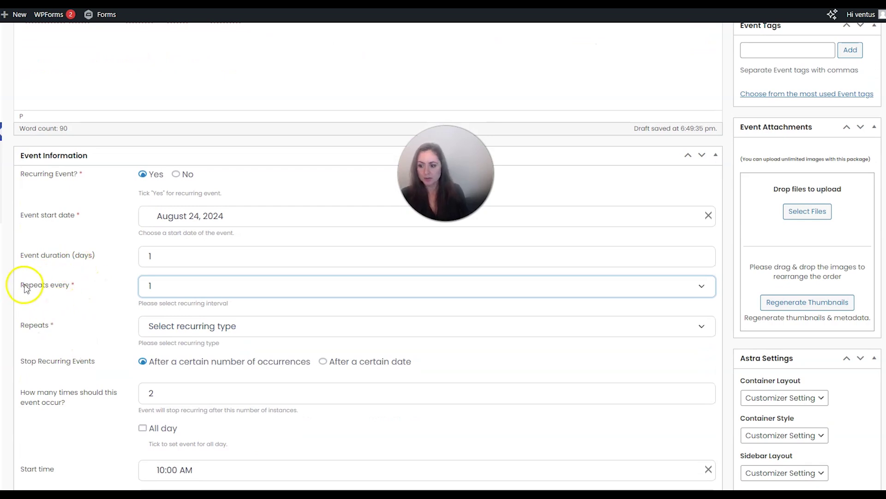
click(215, 325)
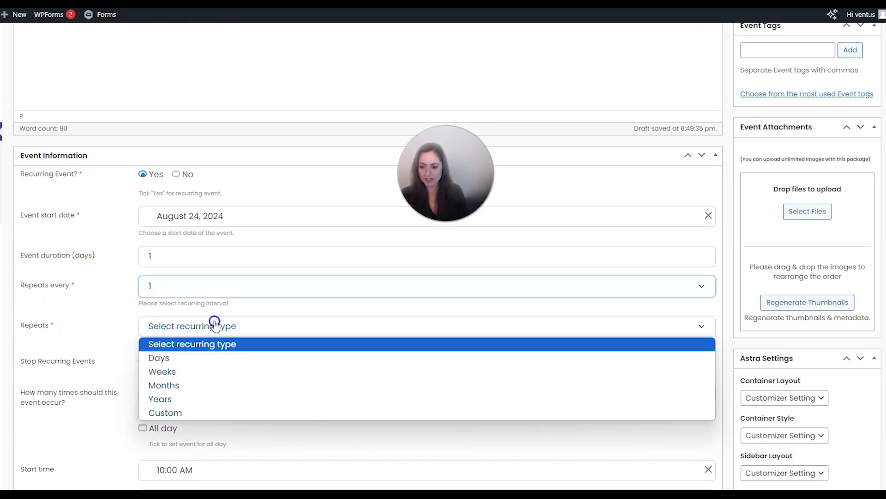
click(178, 371)
scroll(86, 363, down, 1)
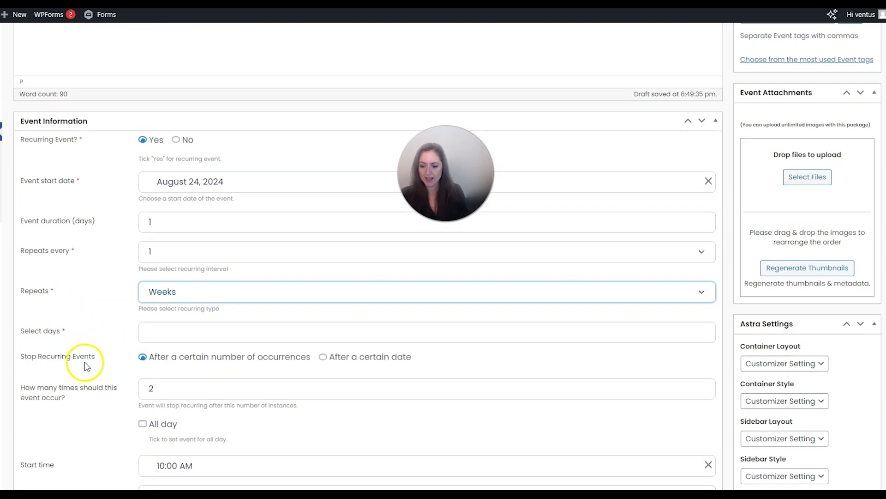
click(161, 319)
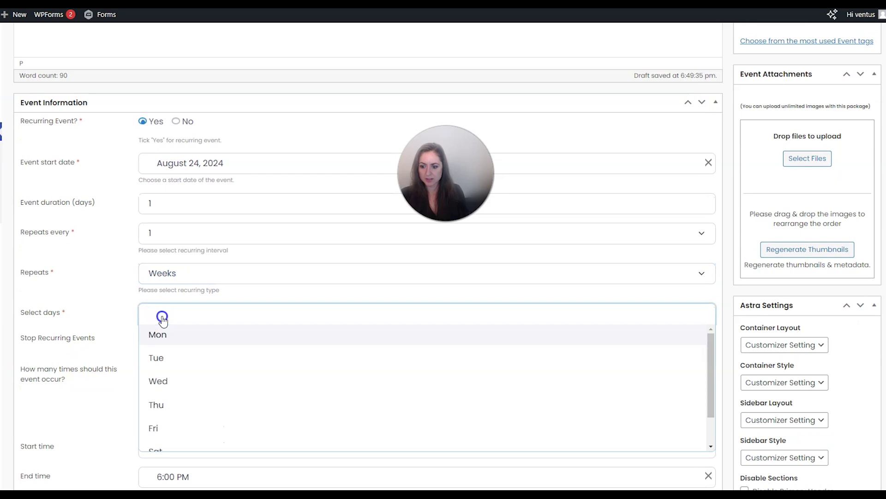
click(168, 358)
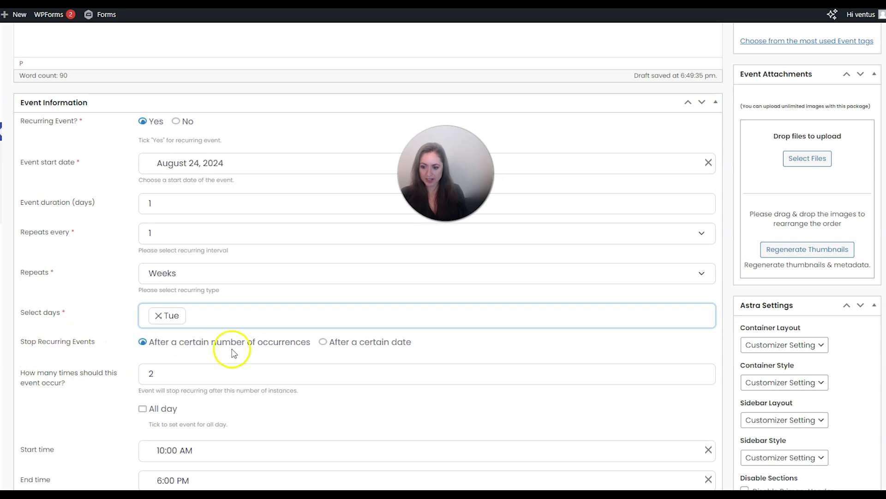
scroll(221, 353, down, 1)
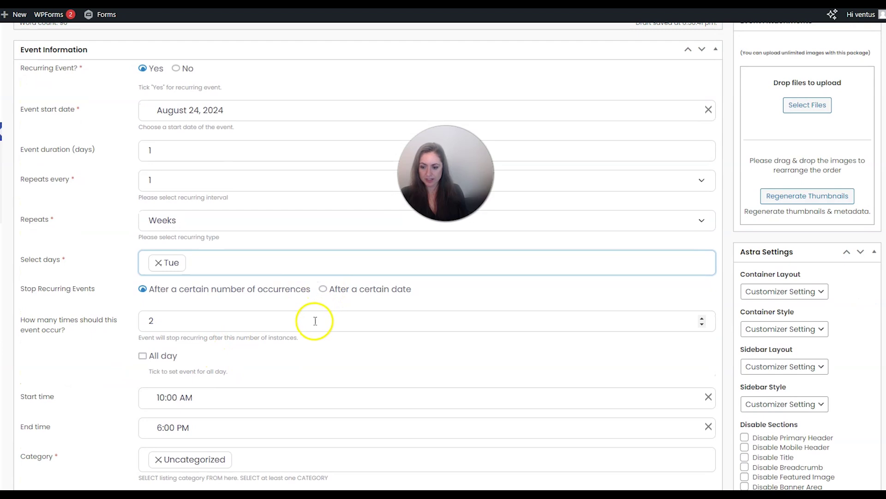
End the recurrence on November 16, 2024.
click(322, 289)
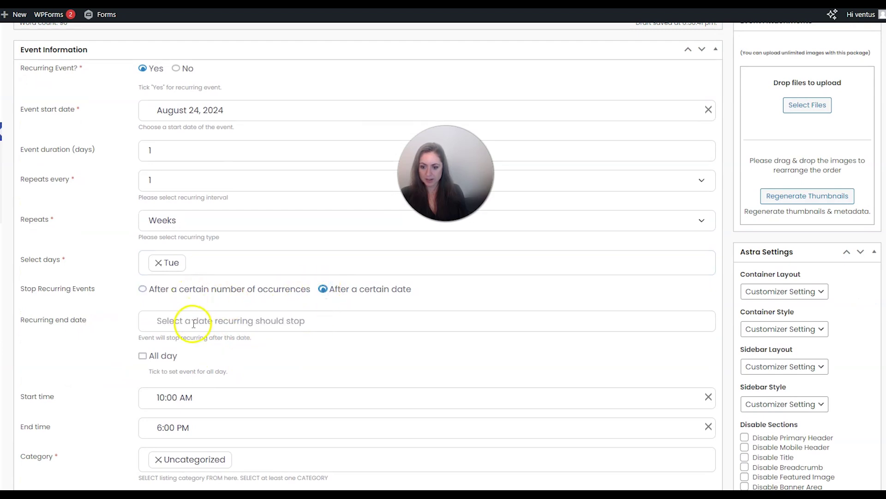
click(244, 323)
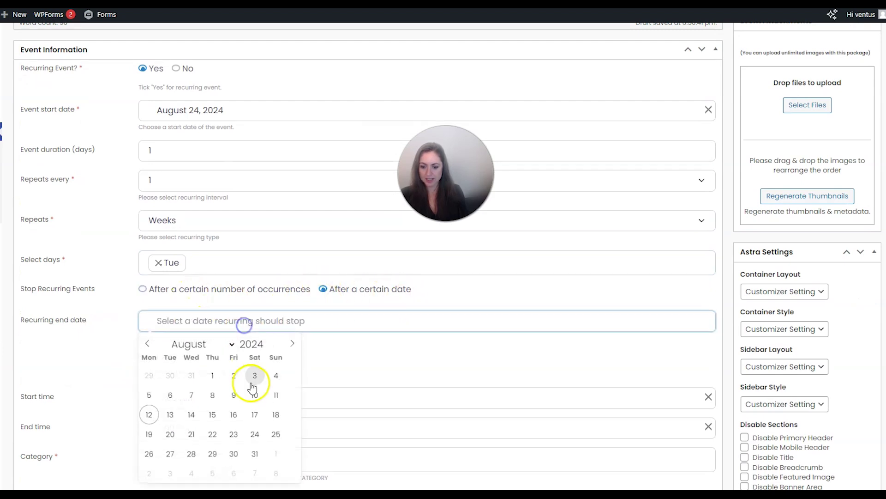
click(289, 344)
click(290, 345)
click(289, 344)
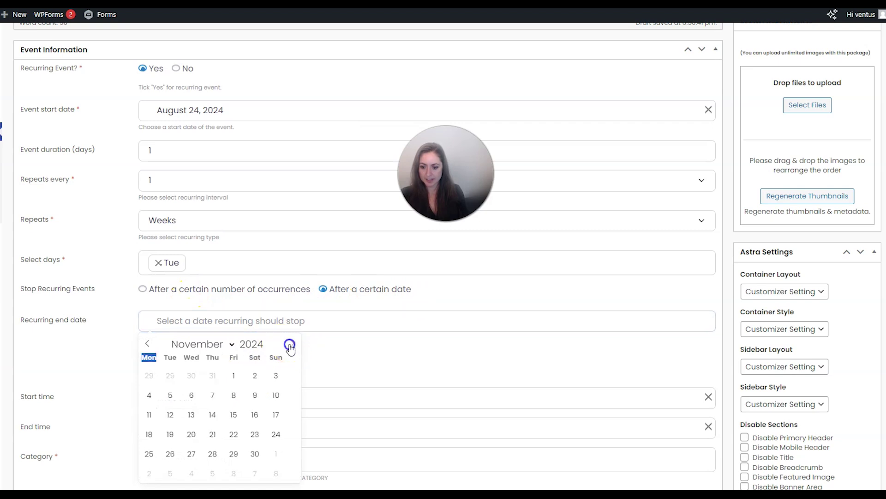
click(254, 414)
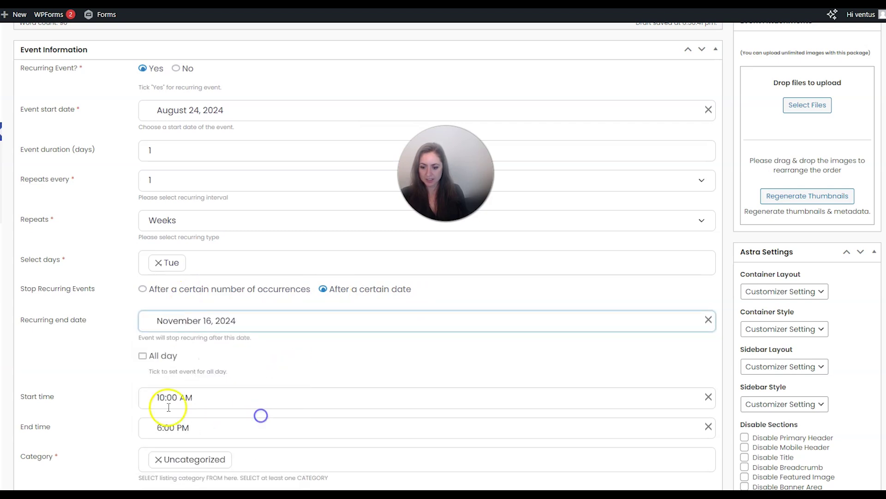
scroll(65, 377, down, 1)
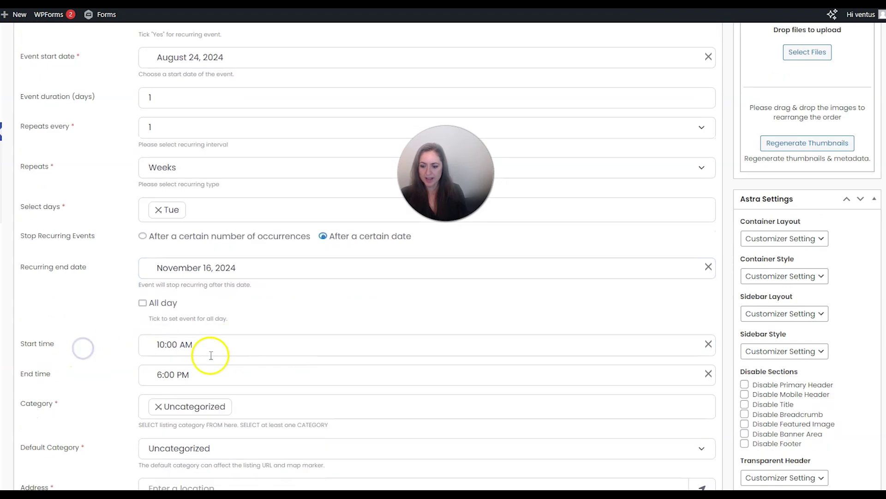
Set a 2:00 PM start time, then mark the event as all day.
click(210, 350)
click(198, 362)
click(198, 362)
click(199, 363)
click(85, 383)
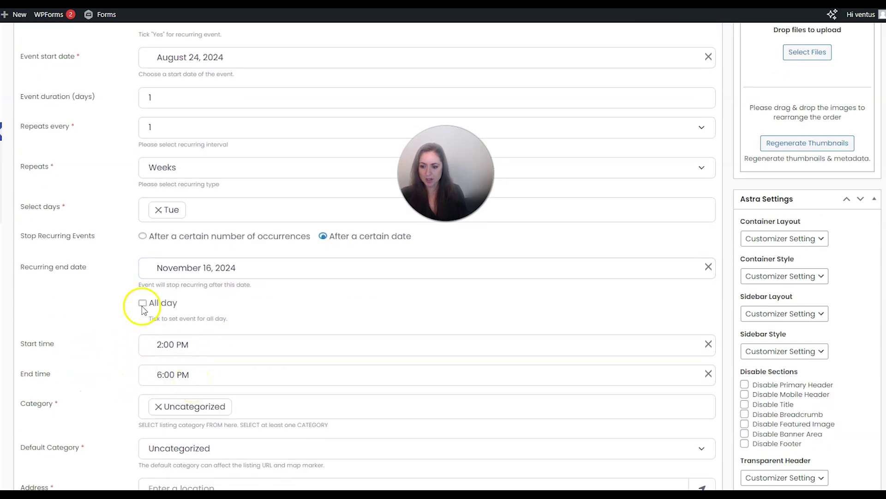
click(143, 304)
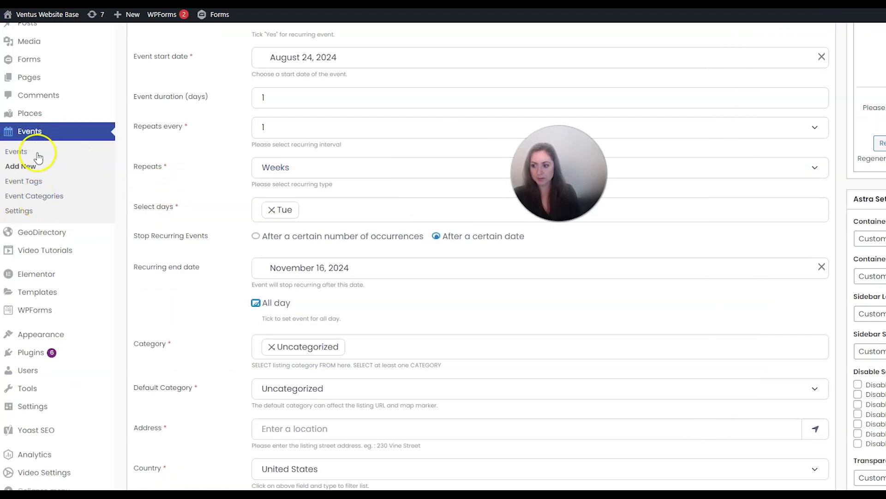
Open Event Categories in a new tab and look over the existing categories.
right_click(35, 196)
click(44, 207)
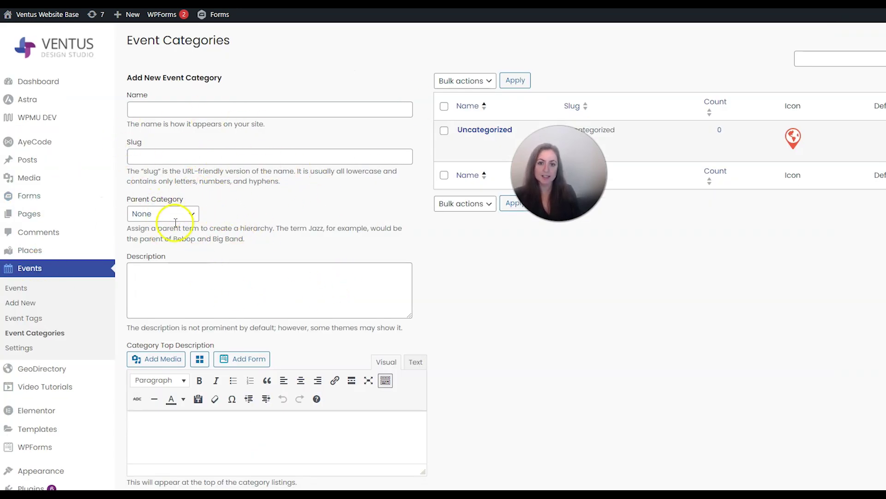
scroll(83, 83, down, 1)
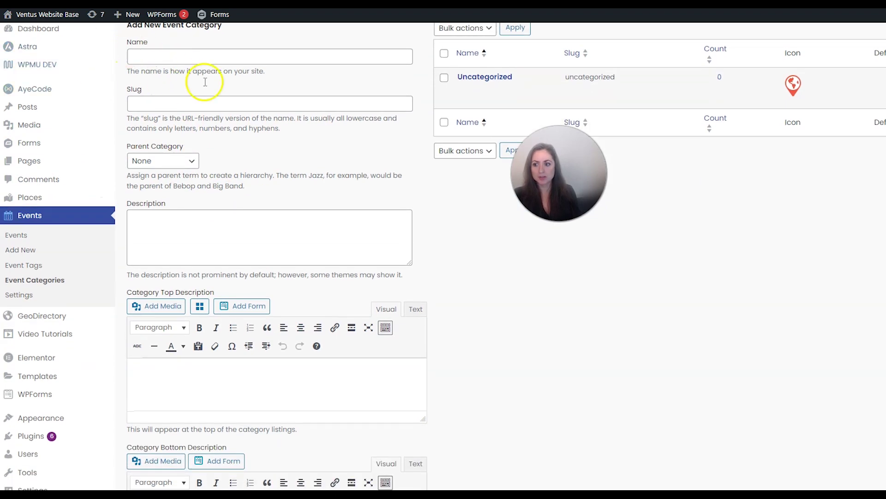
scroll(322, 356, down, 7)
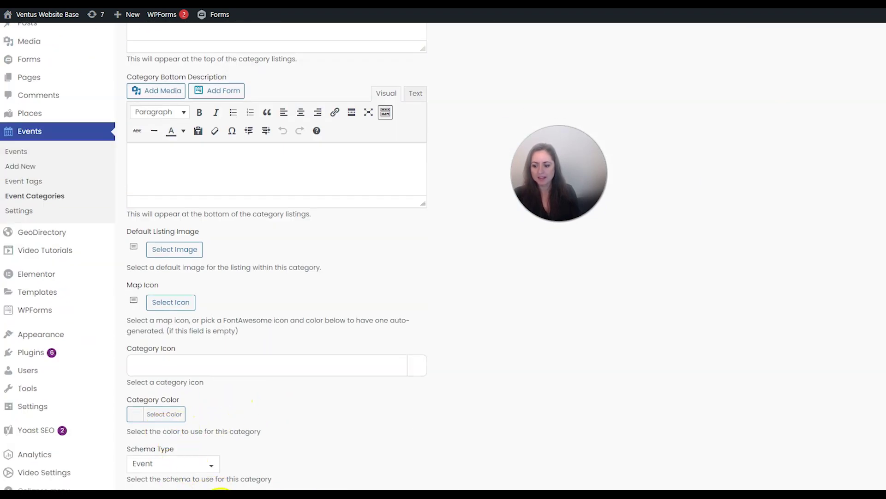
scroll(220, 491, down, 1)
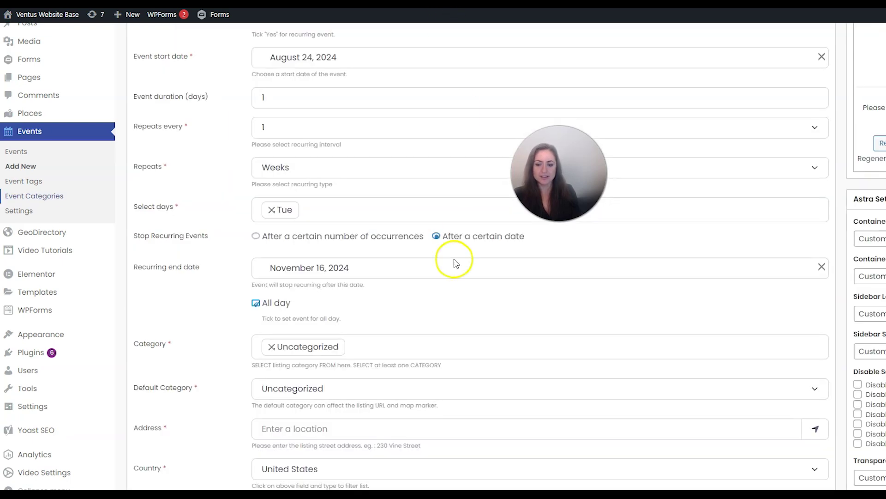
Review the event category choices, leaving the category unchanged.
scroll(421, 331, up, 5)
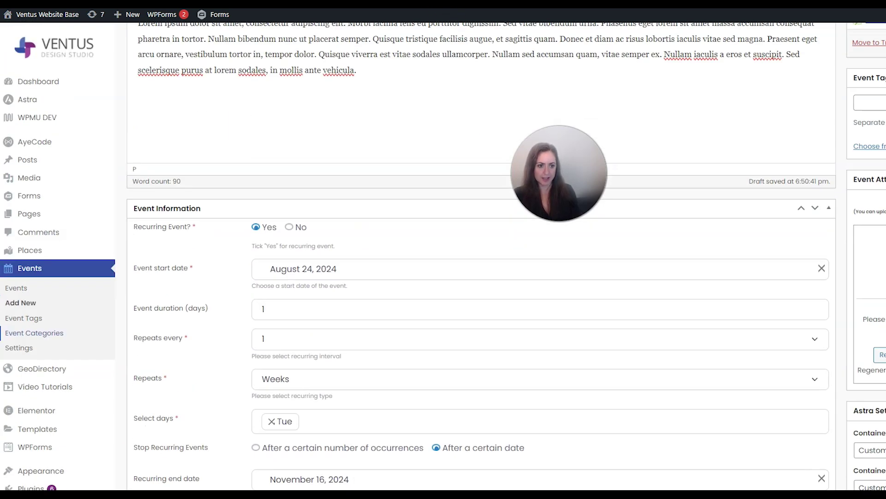
scroll(679, 266, down, 3)
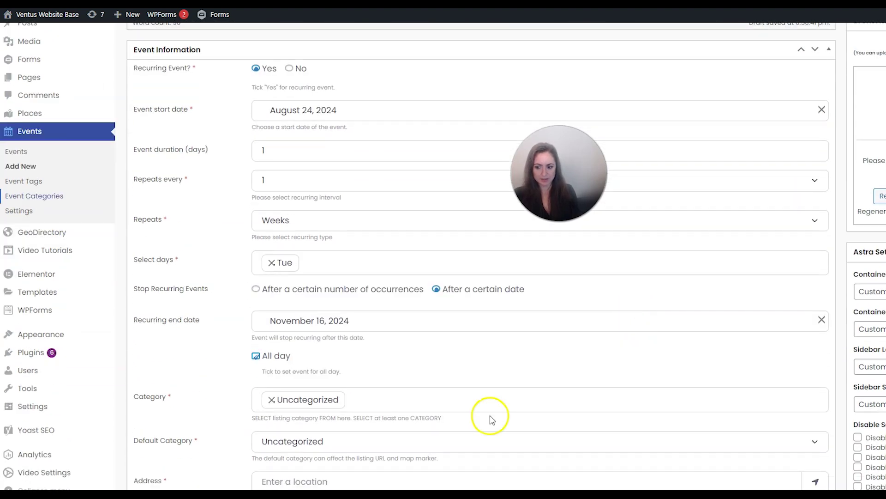
click(388, 406)
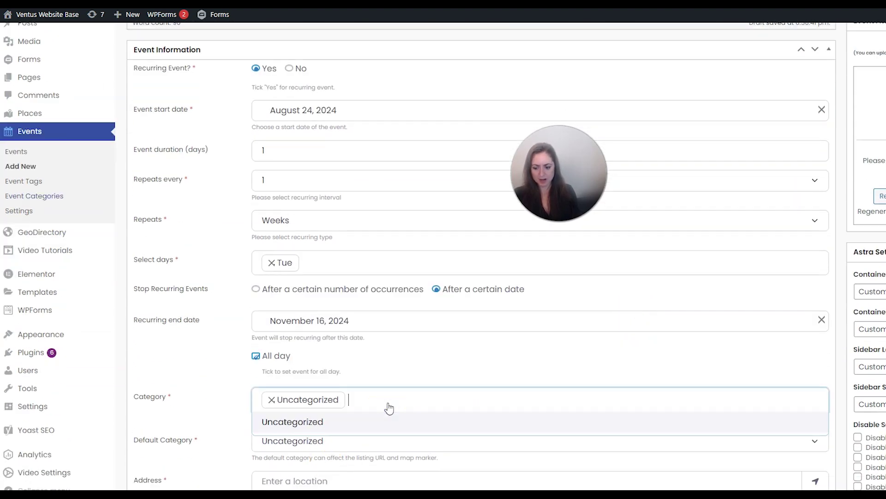
click(388, 405)
Enter street address 'N Young Cir', region Florida and city Hollywood.
scroll(193, 419, down, 3)
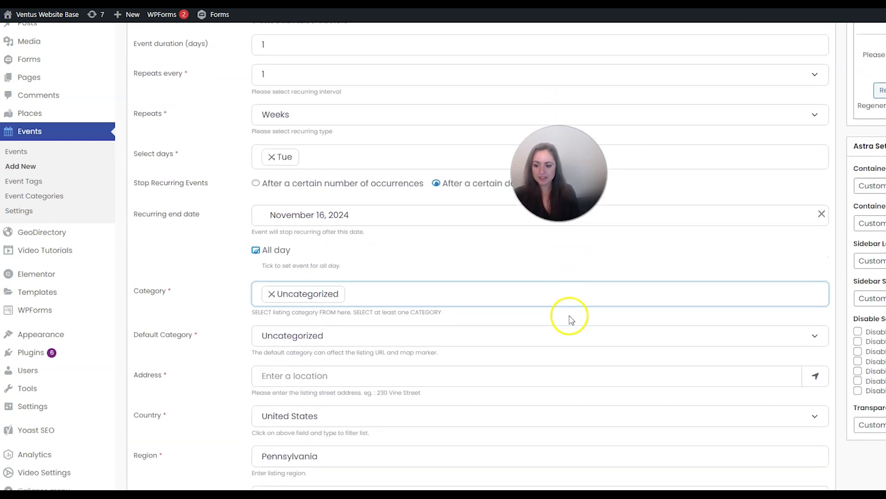
click(380, 376)
text(N Young Cir)
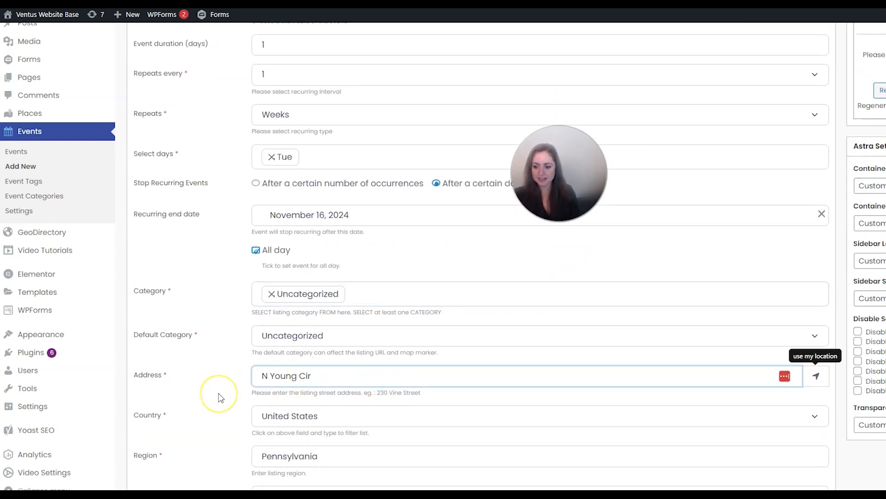
scroll(220, 397, down, 1)
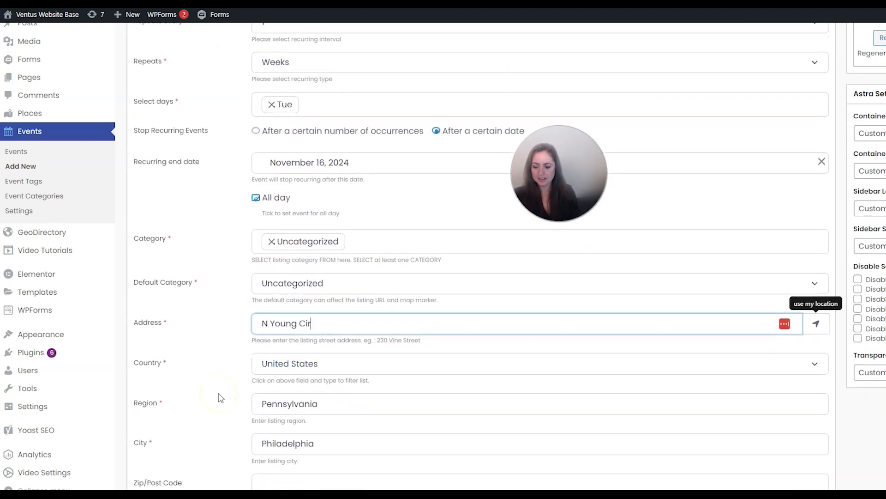
click(285, 403)
double_click(284, 404)
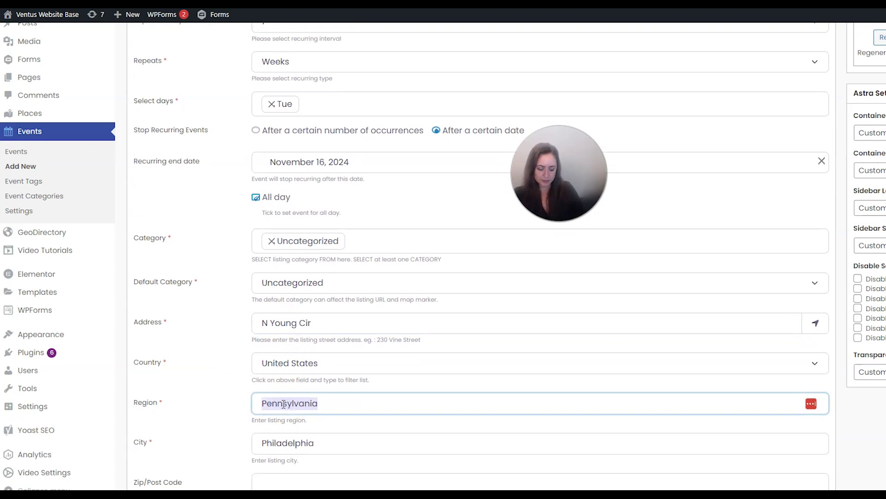
text(Florida)
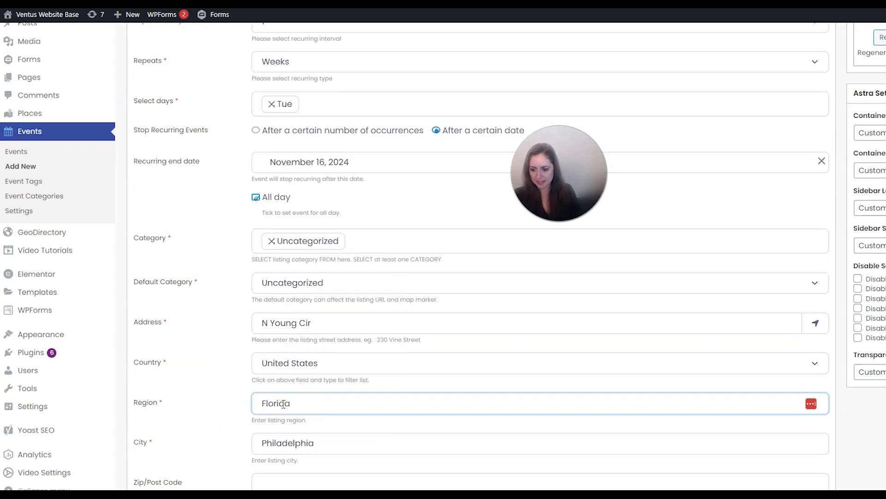
scroll(184, 359, down, 1)
click(291, 390)
double_click(289, 389)
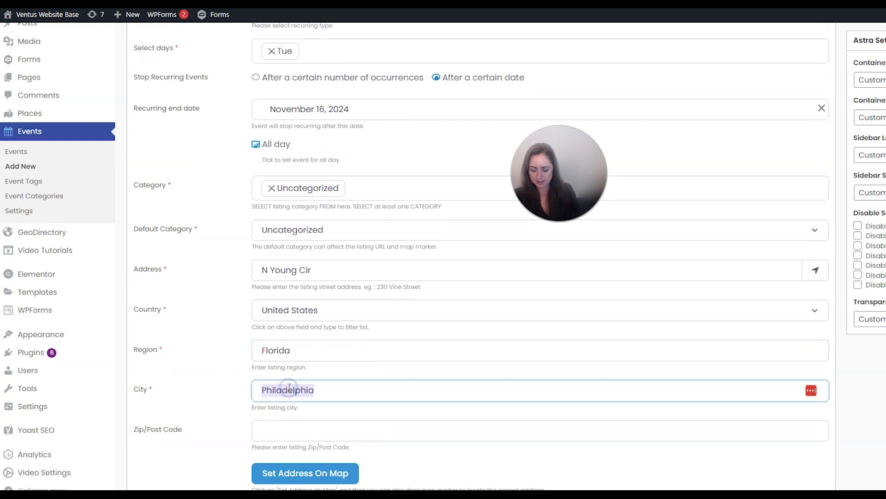
text(Hollywood)
key(Tab)
Enter zip code 33022 and set the address on the map.
scroll(575, 215, down, 1)
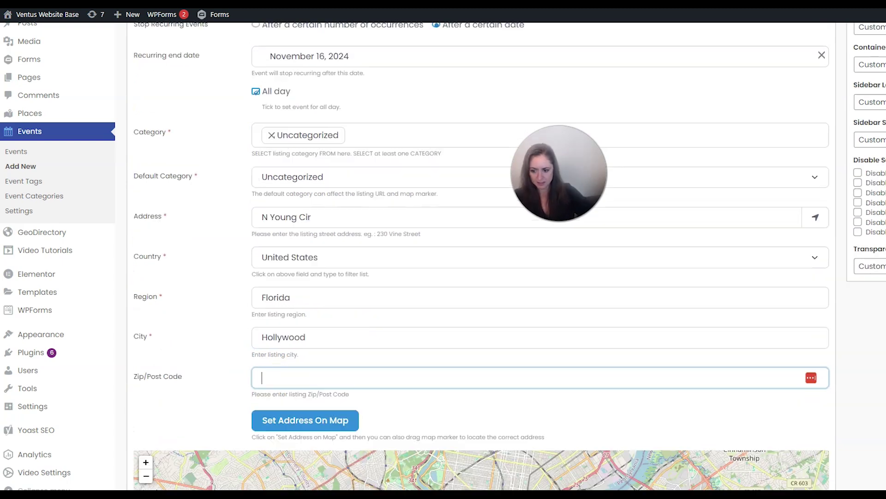
text(33020)
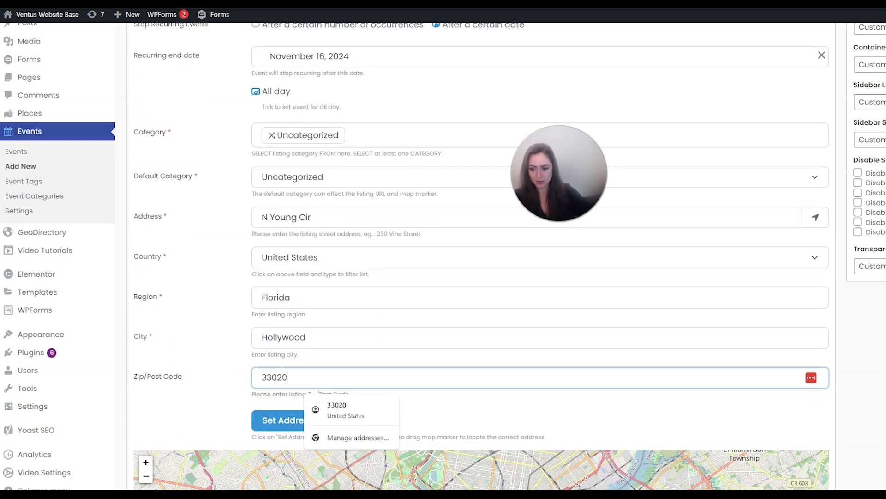
key(BackSpace)
text(2)
click(209, 390)
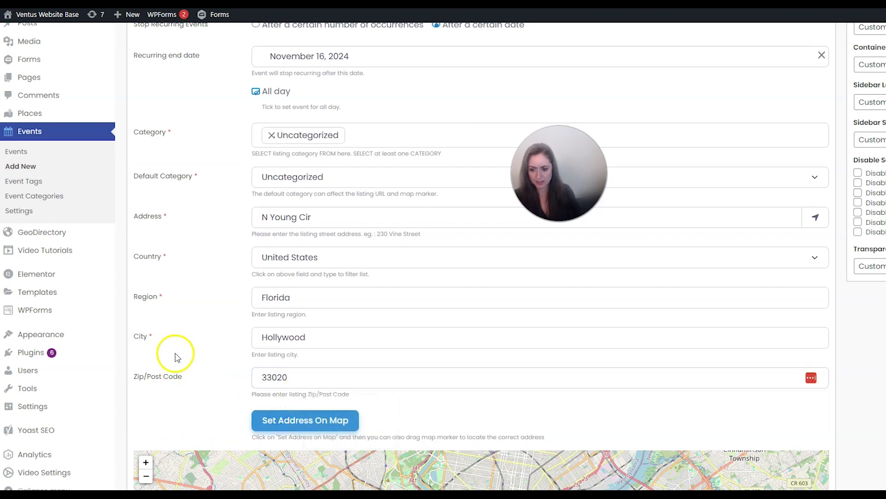
Give the event a price of 5.
scroll(136, 323, down, 5)
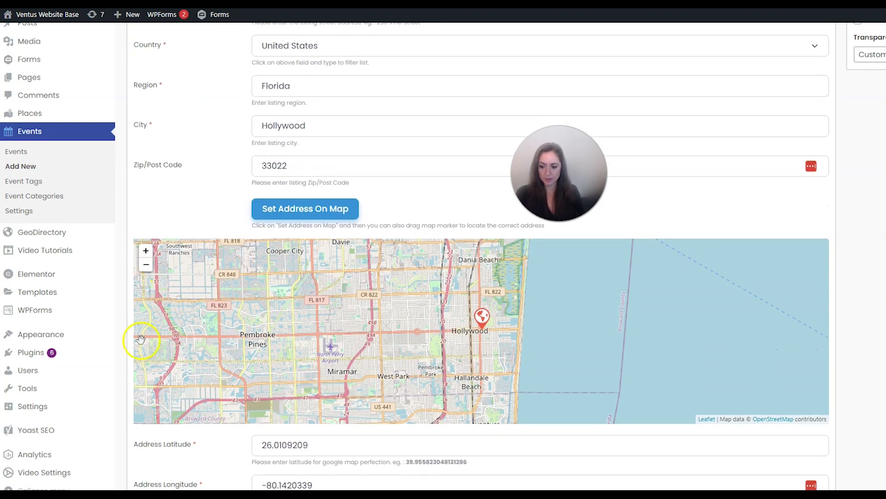
scroll(138, 348, down, 7)
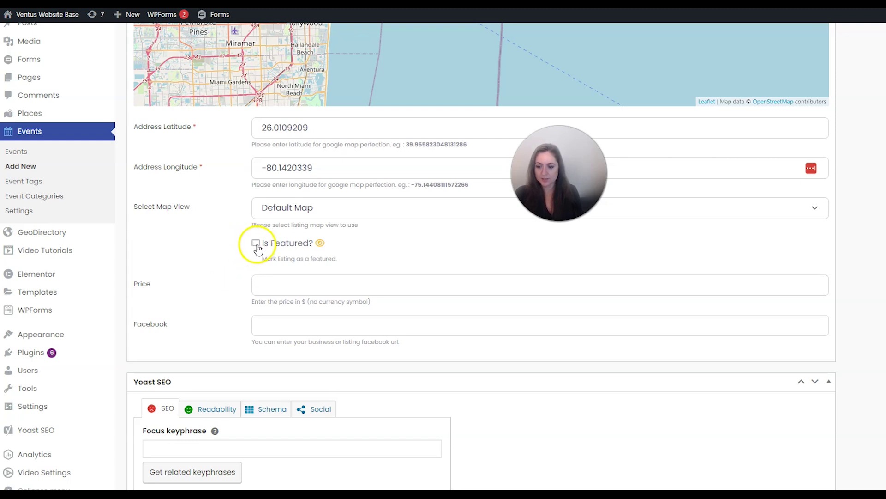
click(282, 289)
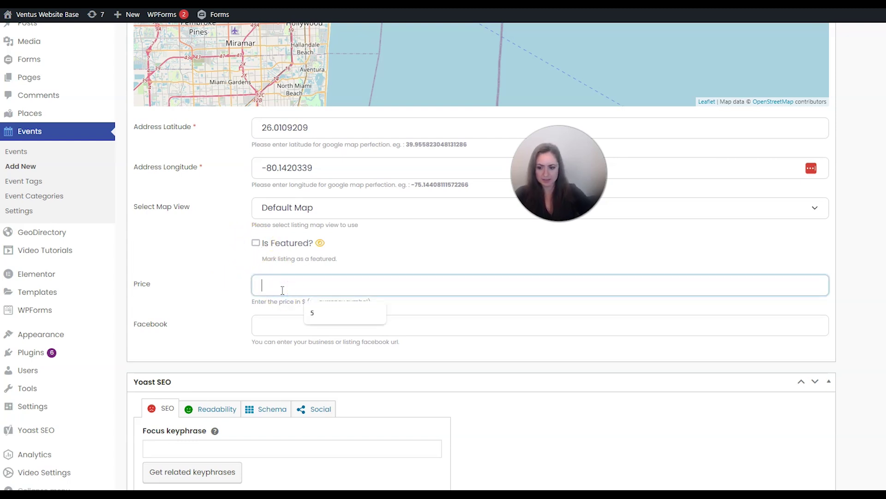
click(314, 312)
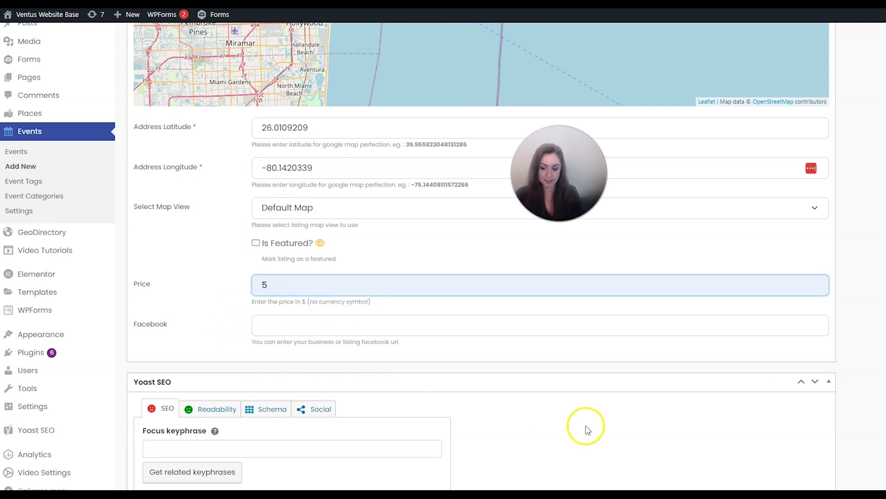
scroll(752, 416, up, 20)
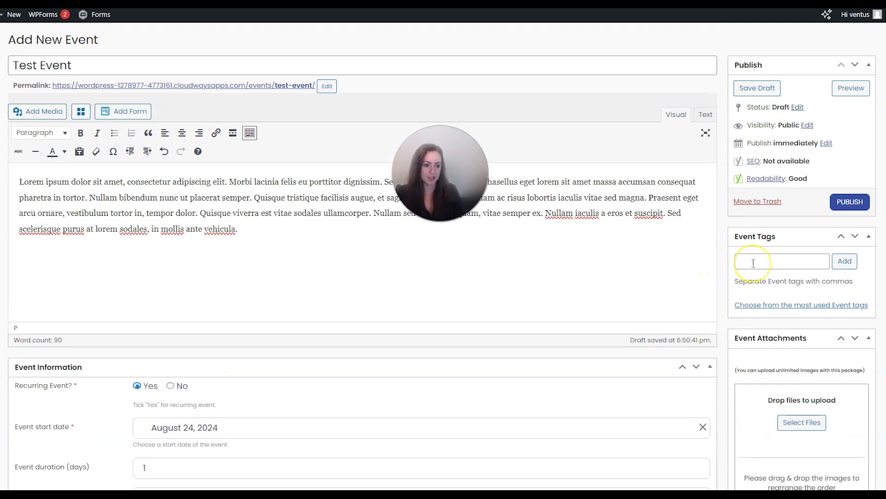
Publish the Test Event with its recurring schedule, Hollywood location and price of 5.
click(763, 281)
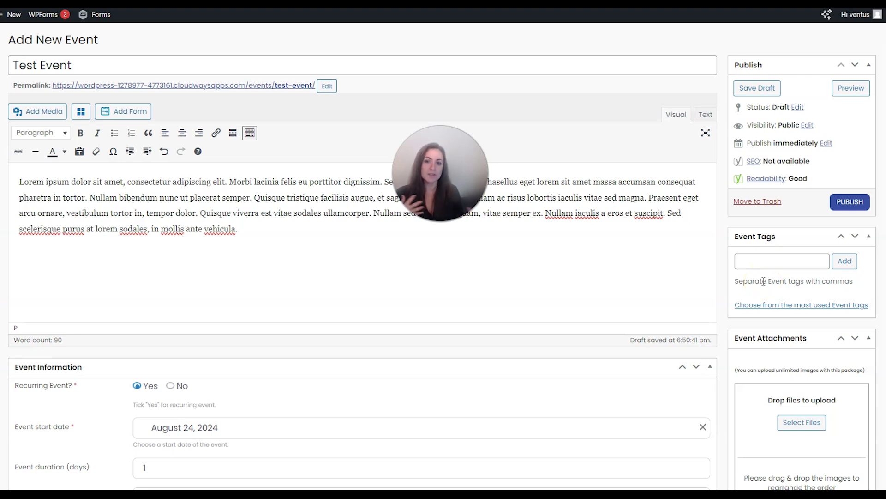
click(718, 297)
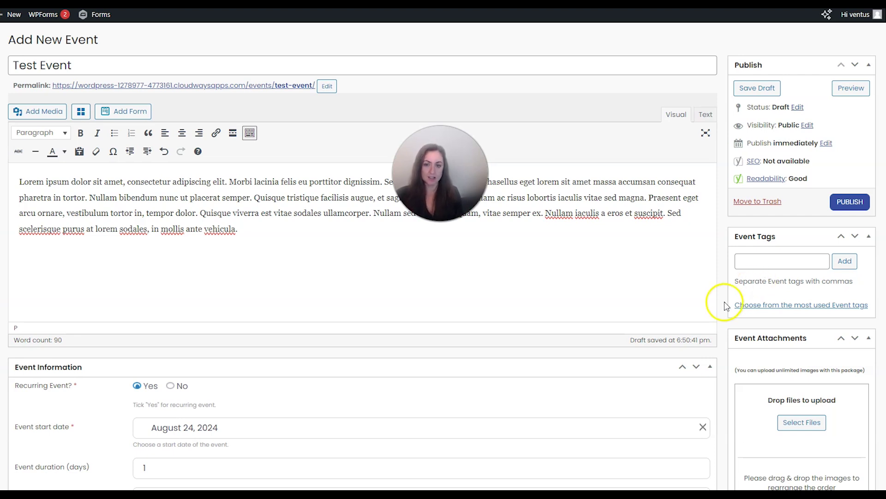
click(709, 275)
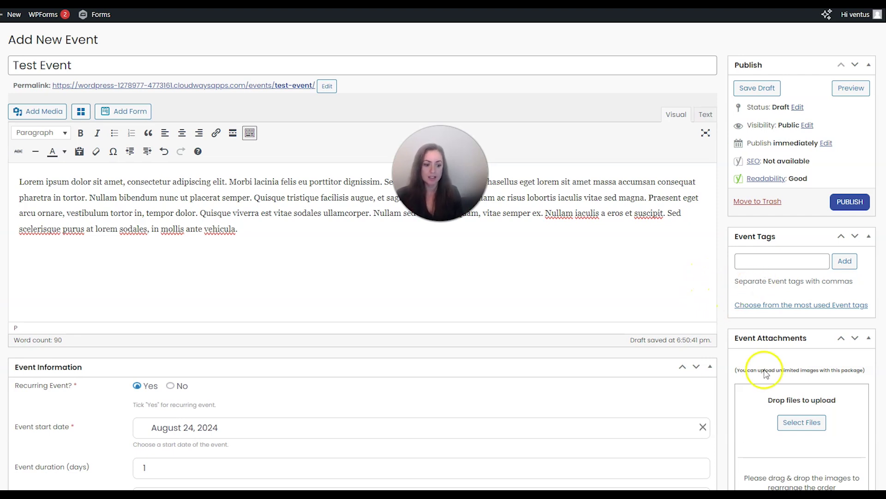
scroll(771, 386, down, 3)
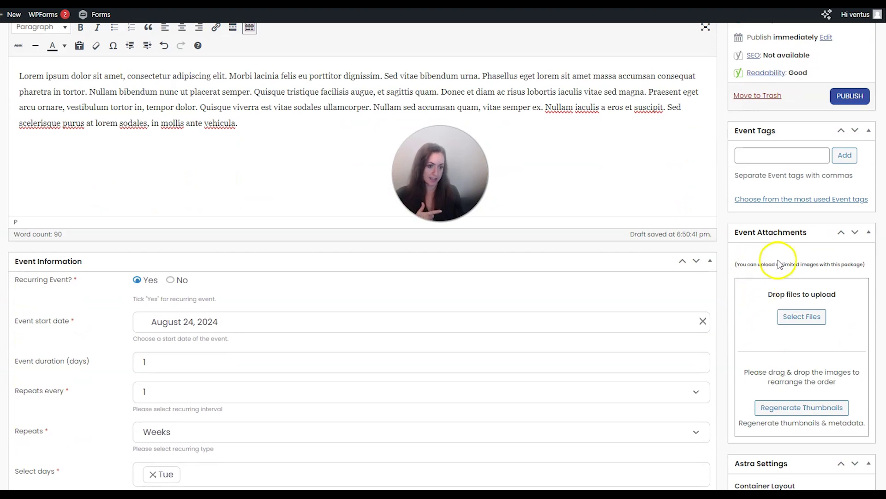
scroll(793, 343, up, 3)
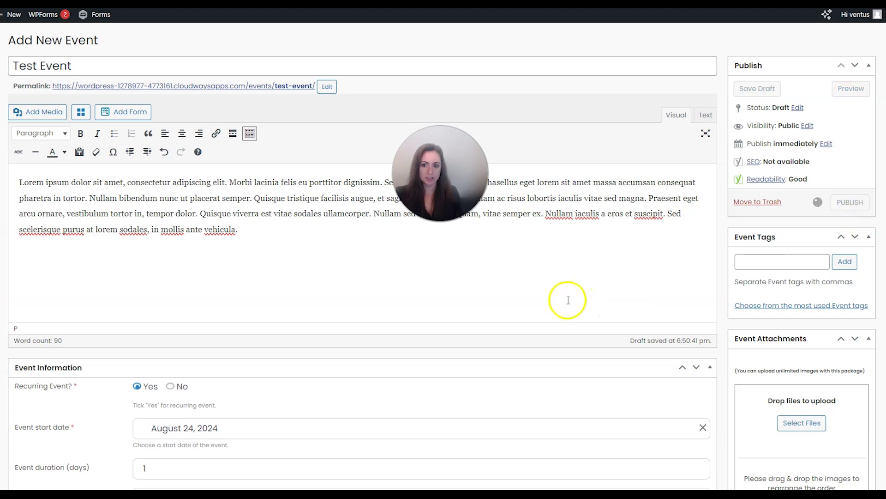
View the published Test Event on the site, then return to the admin dashboard's Pages menu.
click(161, 121)
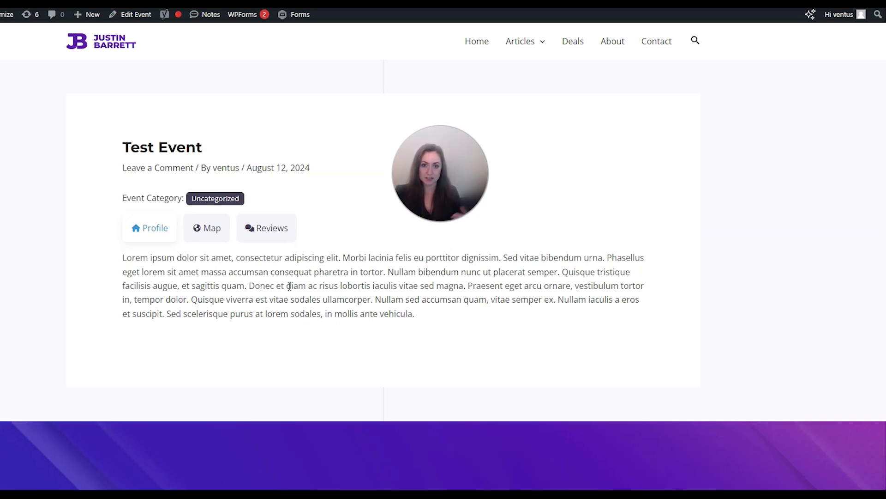
mouse_move(55, 16)
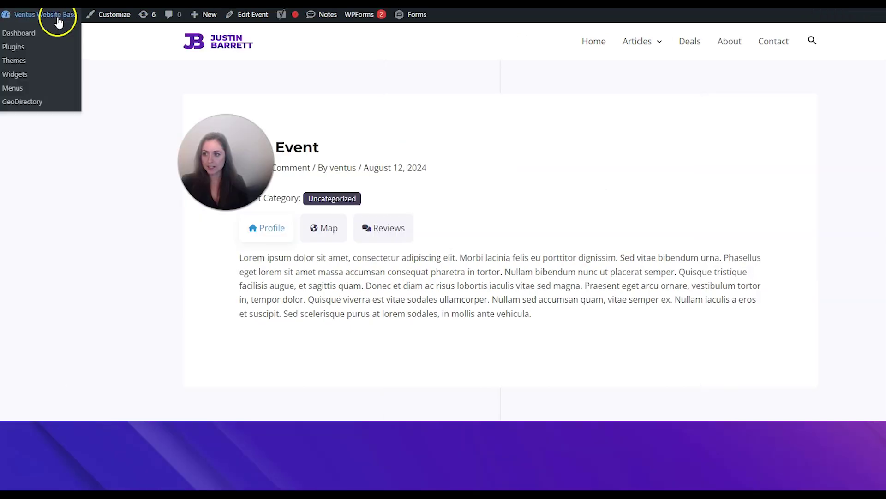
click(52, 34)
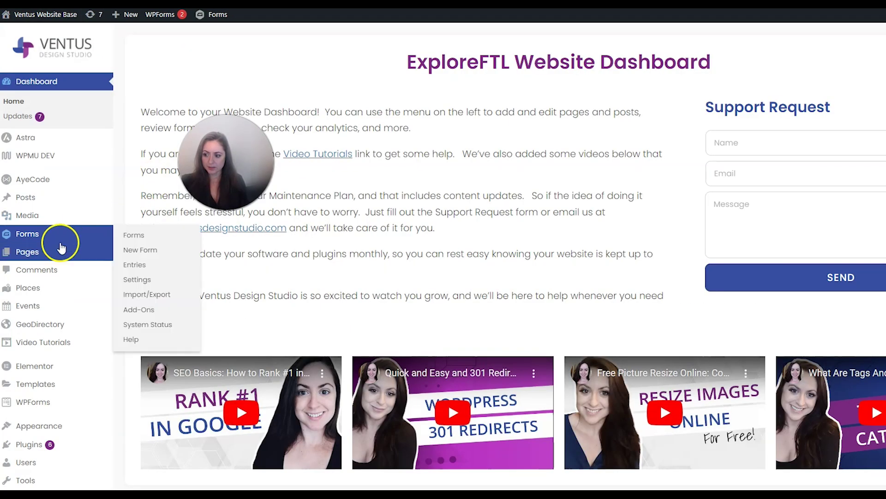
mouse_move(100, 254)
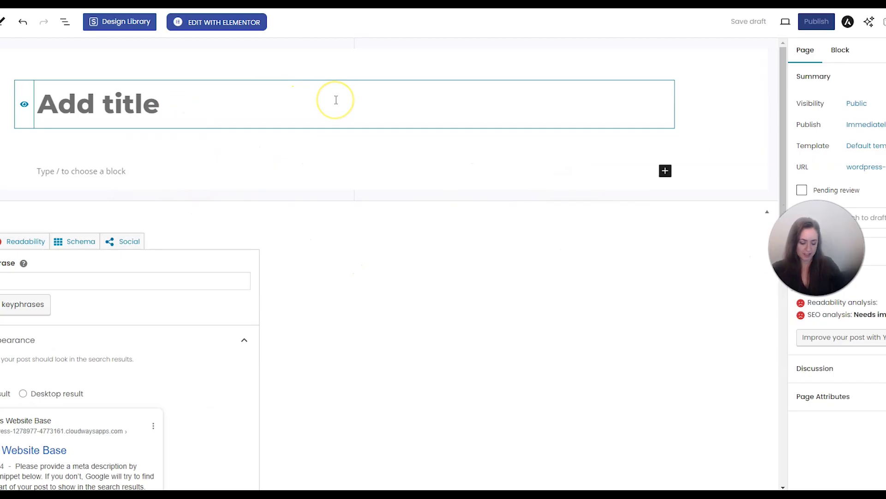
Title the new page 'Event Calendar' and insert a GD > Events Calendar block.
text(Event Calendar)
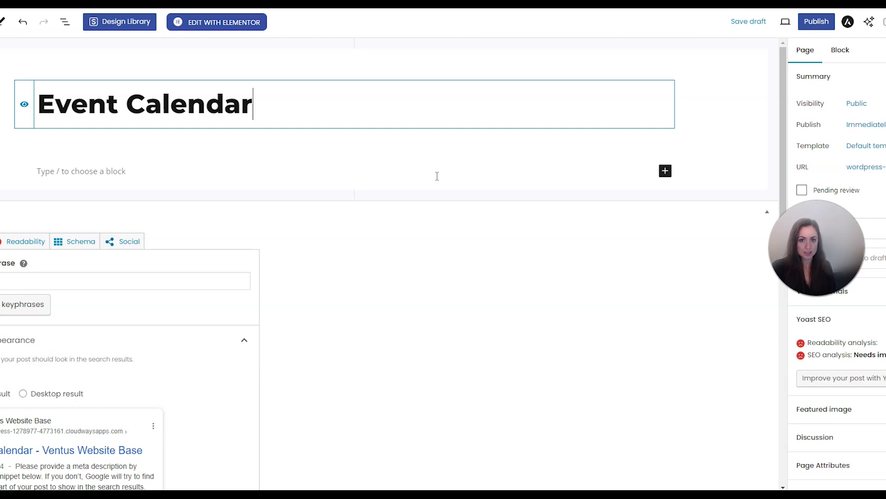
click(666, 172)
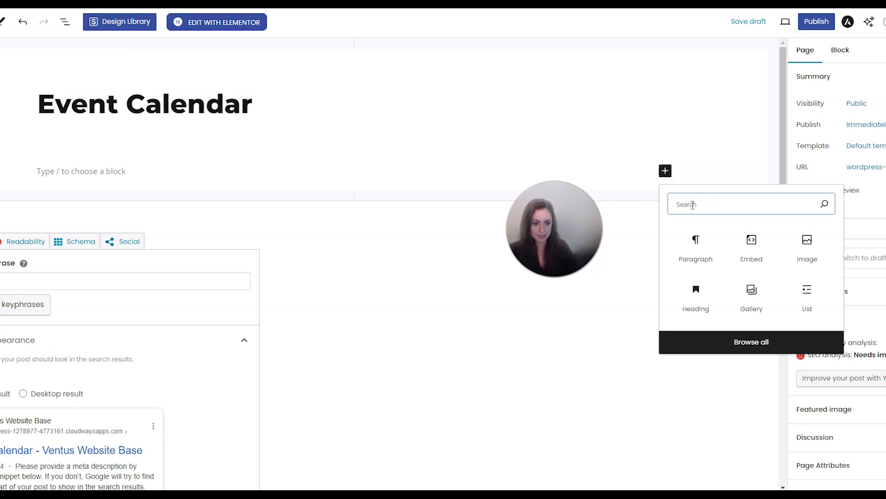
text(gd)
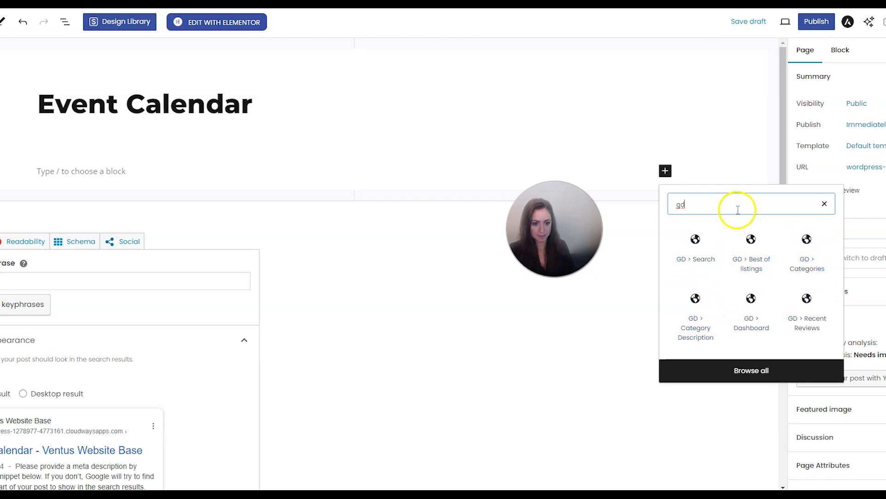
text(even)
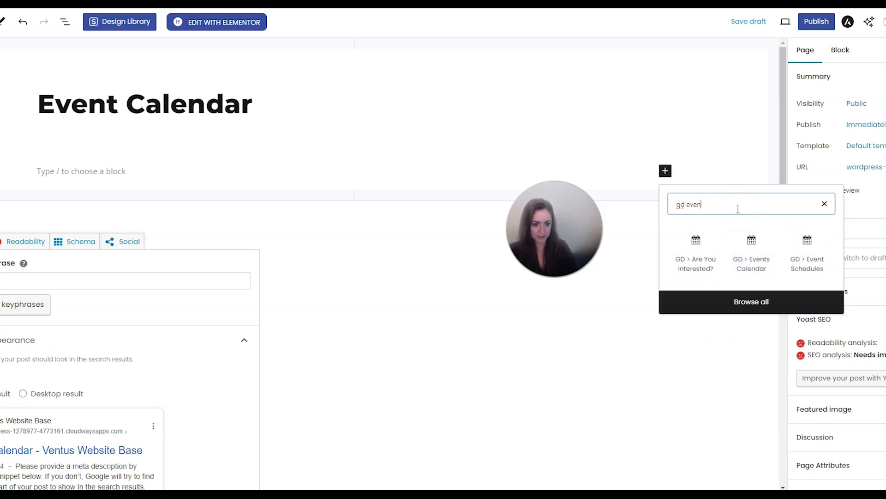
click(761, 273)
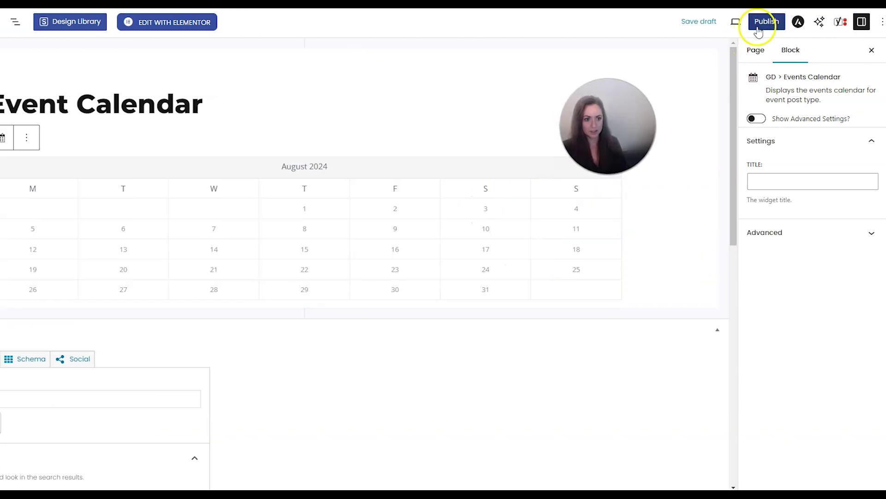
Publish the Event Calendar page, view it live and show the events for August 27.
click(761, 24)
click(785, 21)
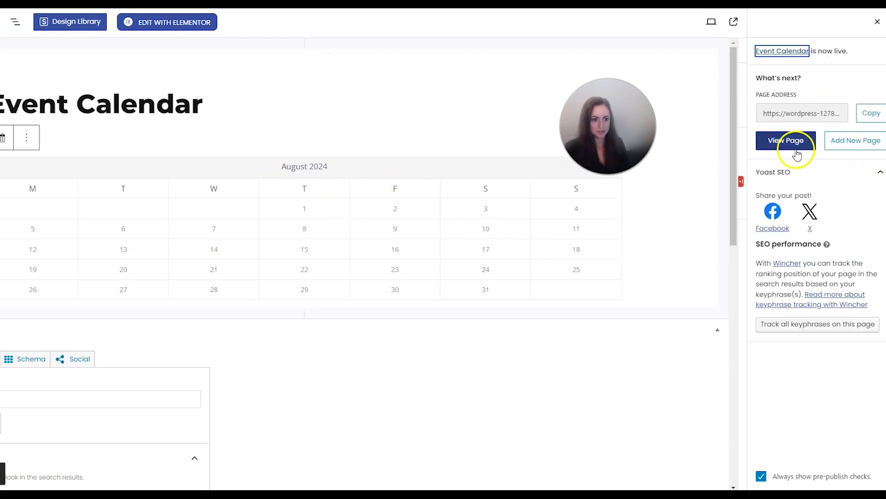
click(795, 152)
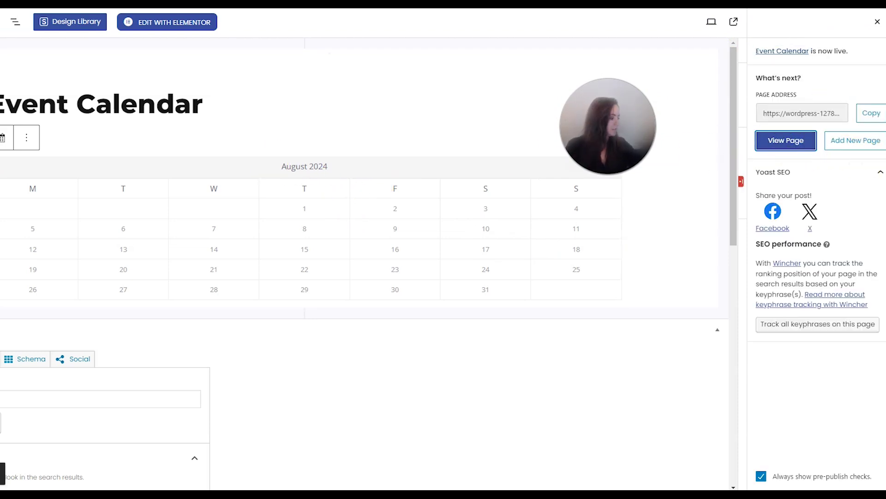
click(235, 313)
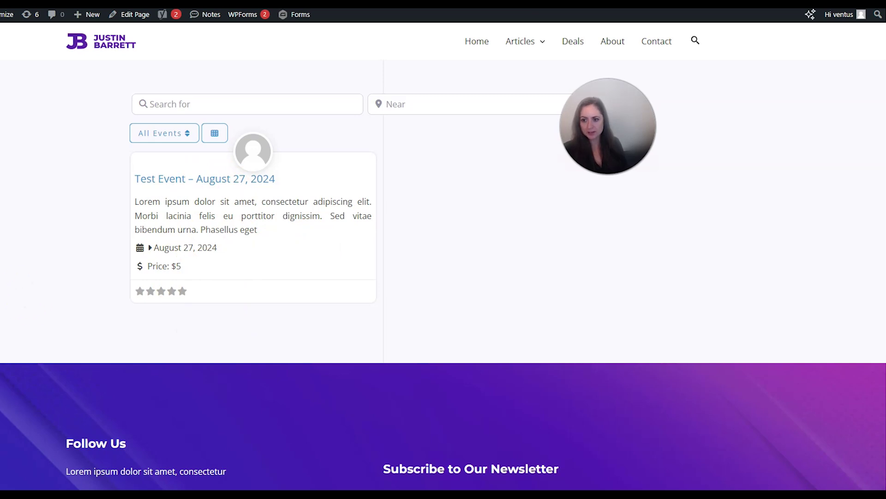
Go back to the live Event Calendar page and reopen it in the block editor.
key(alt+Left)
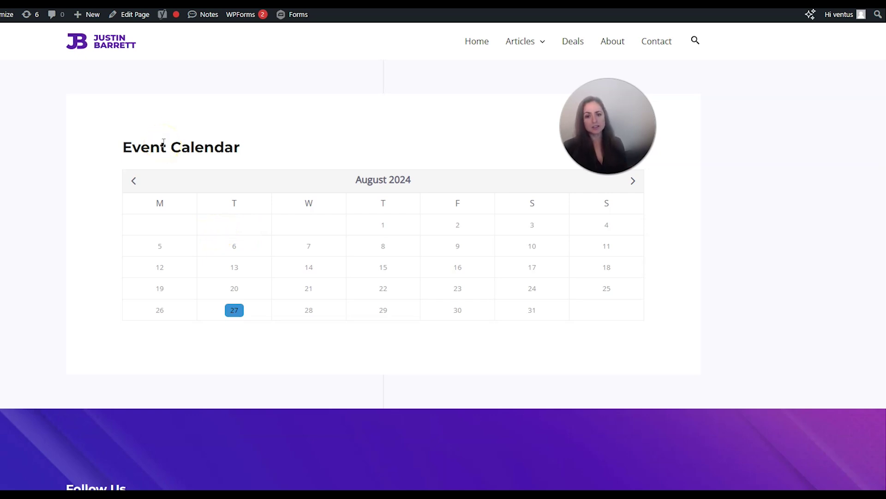
click(140, 21)
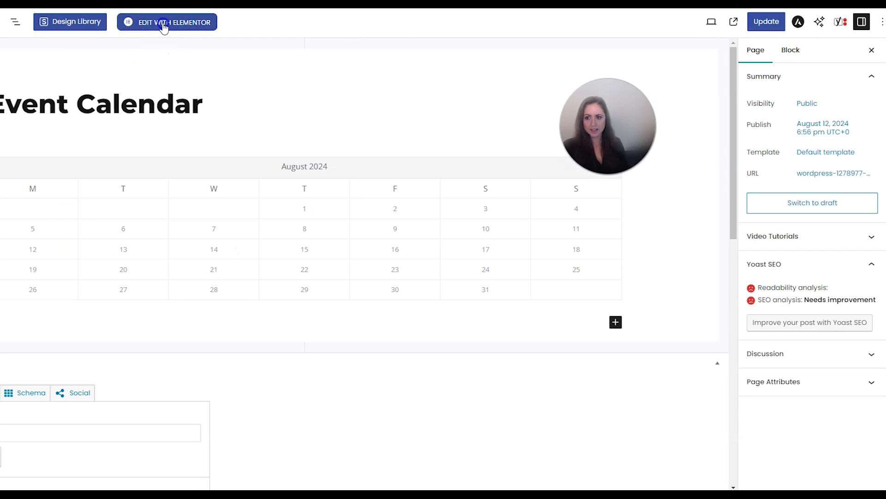
Switch the page to Elementor, leaving the block editor, and delete the empty Text Editor widget.
click(164, 24)
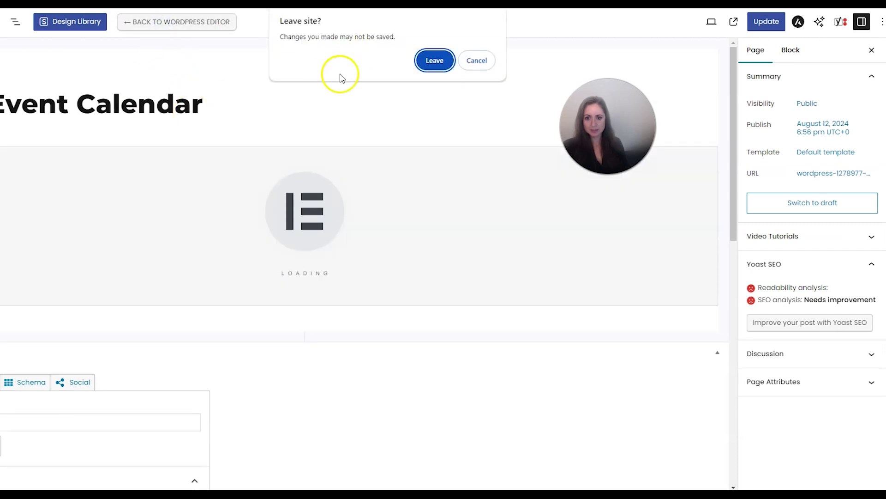
click(440, 68)
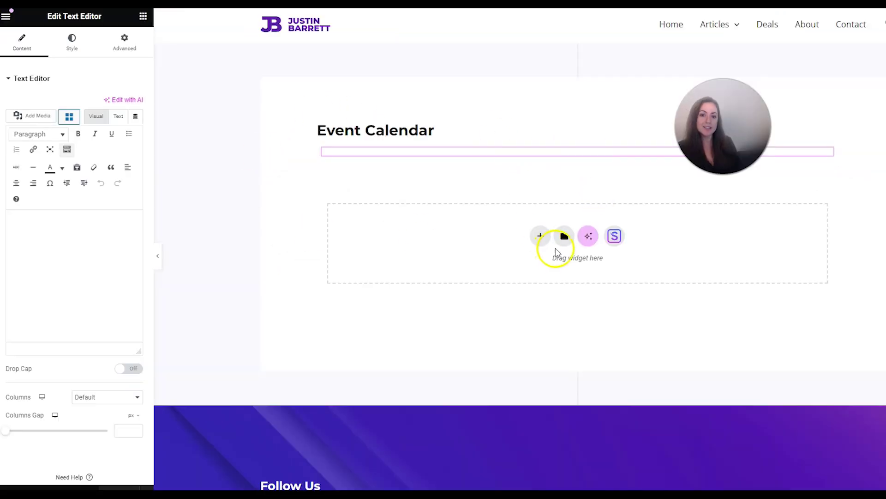
mouse_move(583, 153)
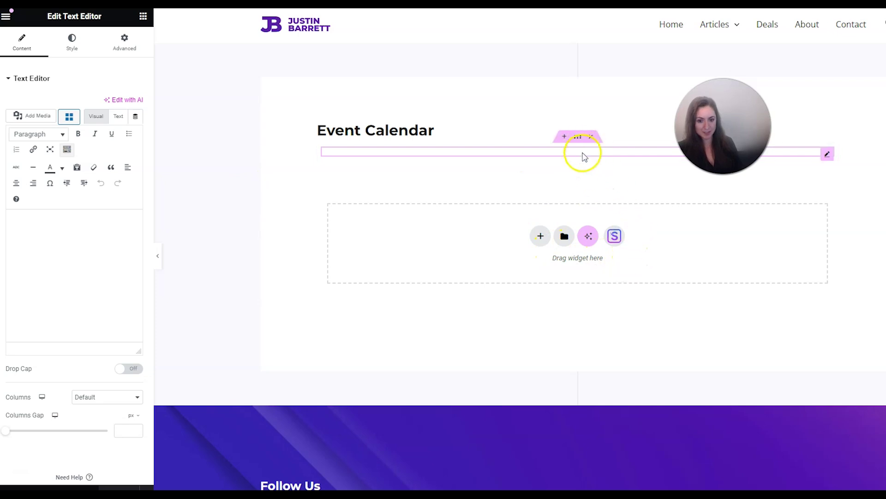
click(592, 137)
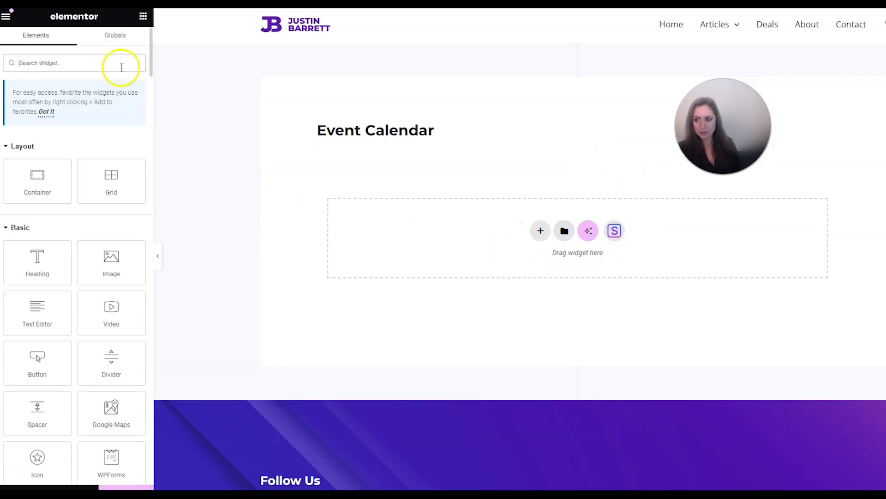
Drag the GD > Events Calendar widget, found by searching 'eve', under the Event Calendar title.
text(eve)
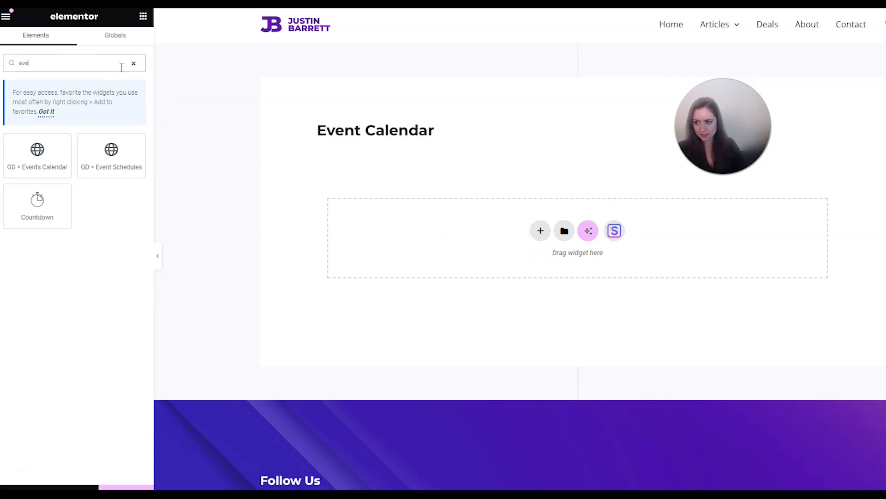
drag(37, 150, 536, 218)
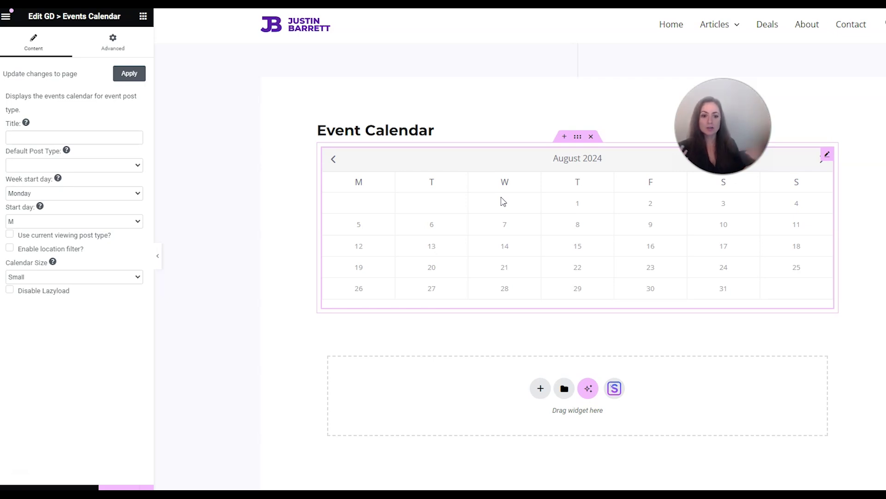
click(143, 17)
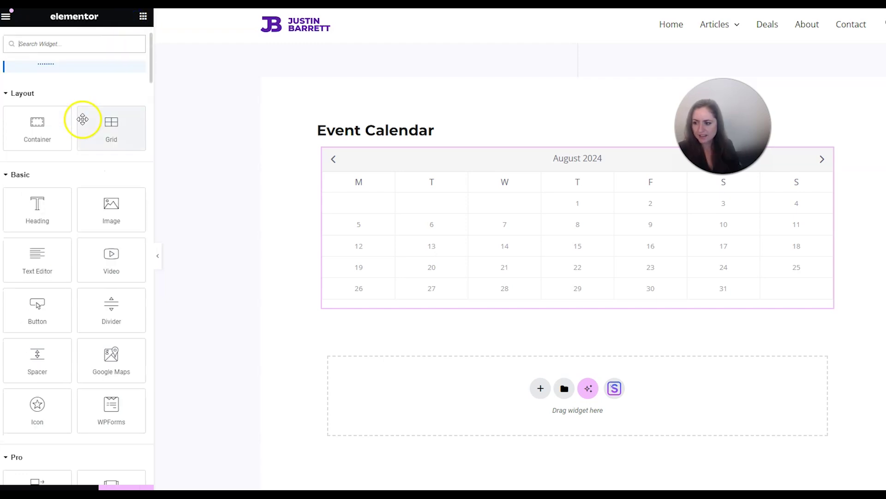
Collapse the Layout, Basic and Pro widget groups and drag GD > Listings below the calendar.
click(10, 93)
click(14, 120)
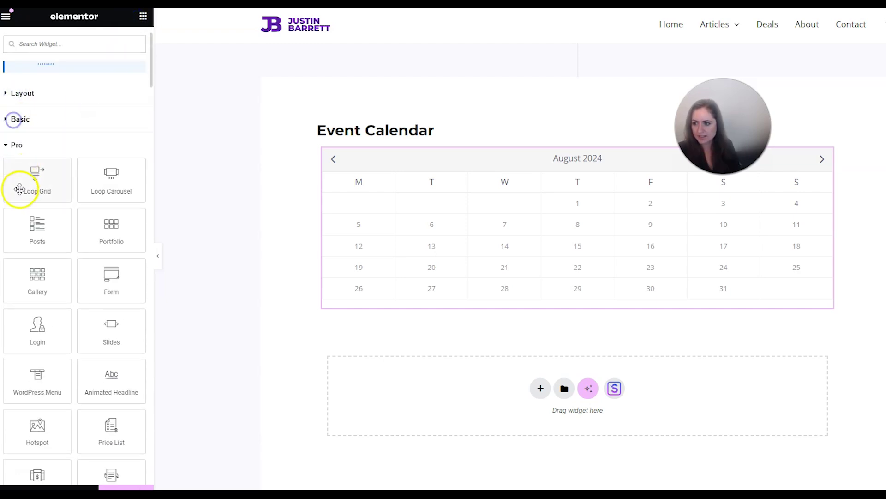
click(29, 147)
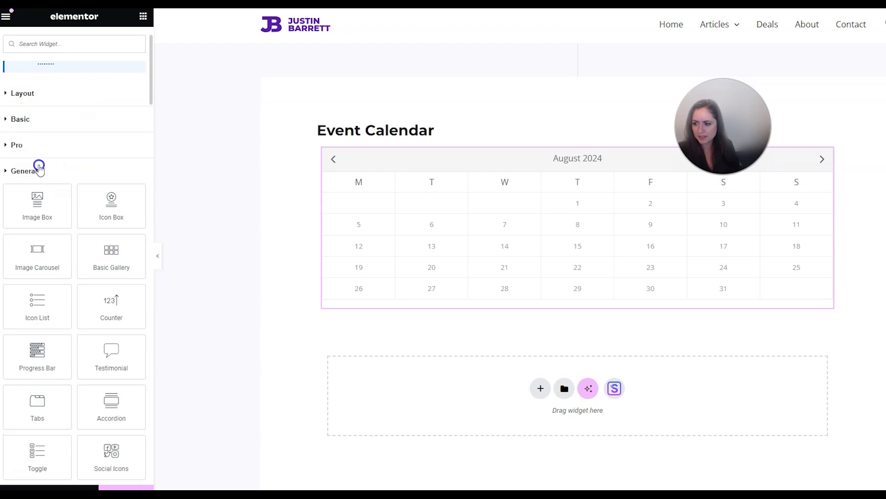
click(39, 168)
scroll(45, 194, down, 2)
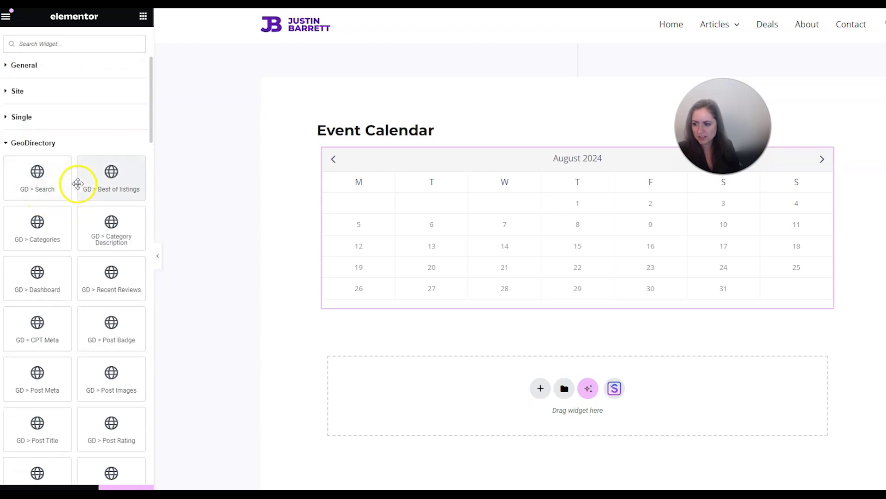
scroll(78, 311, down, 3)
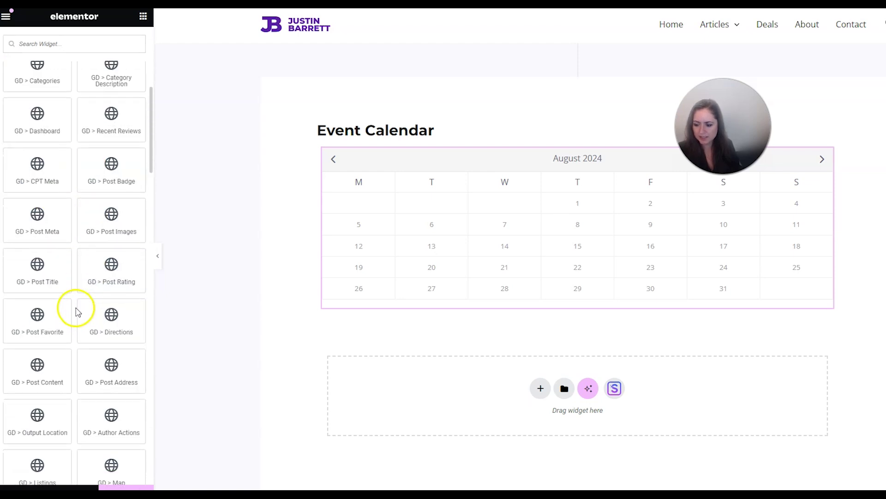
scroll(76, 312, down, 7)
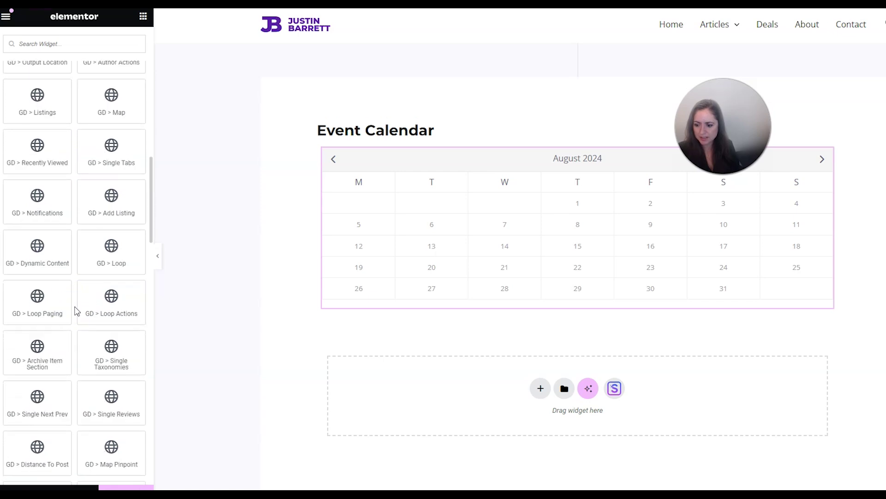
scroll(77, 311, down, 1)
scroll(77, 312, up, 5)
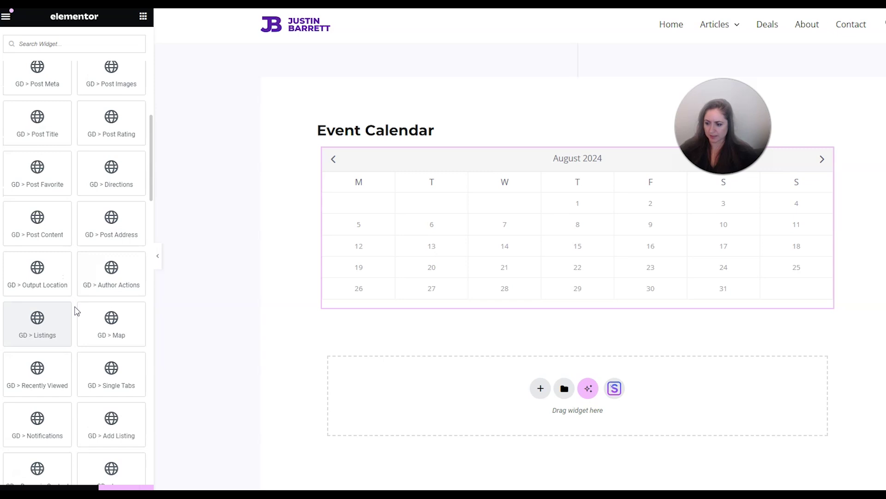
drag(77, 311, 406, 305)
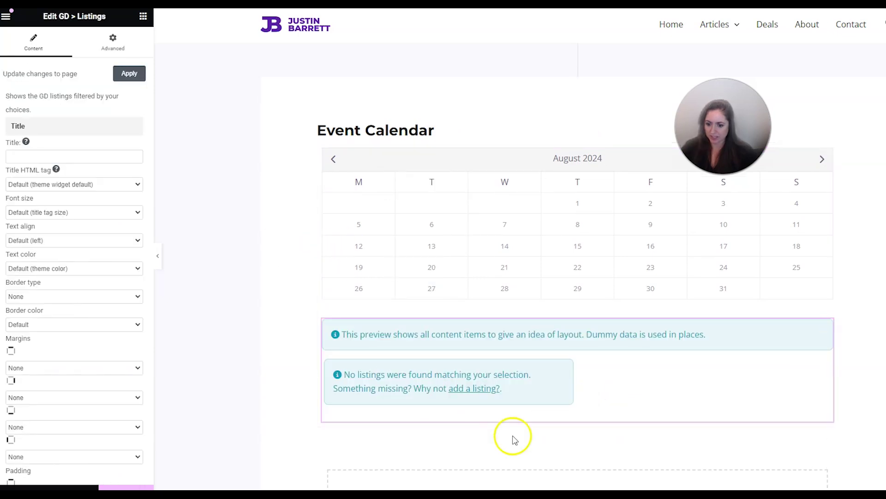
Set the Listings widget's Default Post Type to Events in its Filters section.
scroll(135, 255, down, 6)
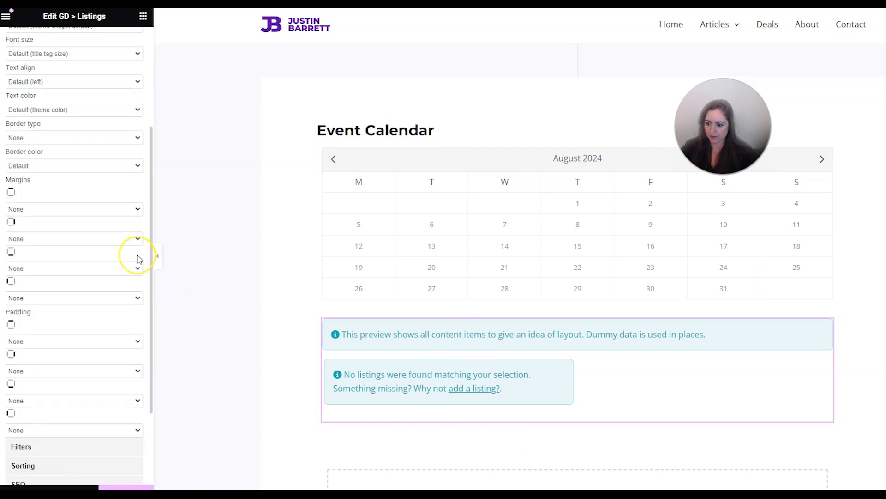
scroll(138, 260, down, 1)
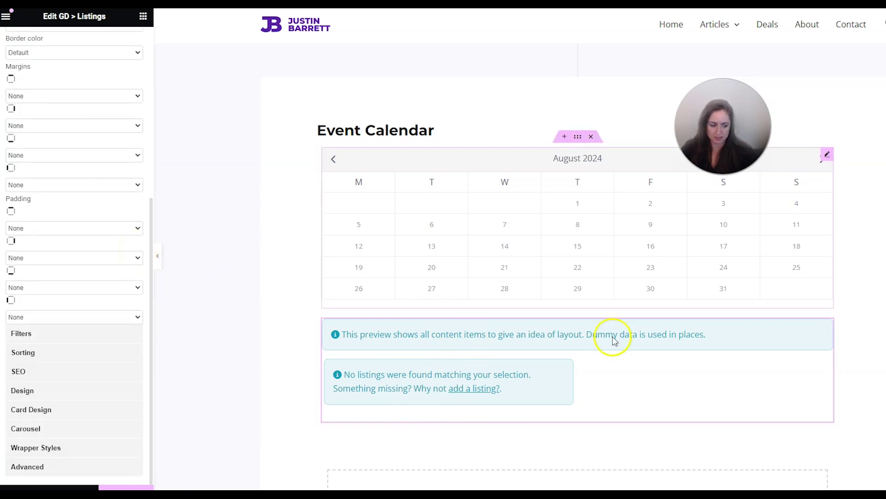
click(59, 333)
scroll(104, 283, down, 2)
scroll(101, 284, down, 2)
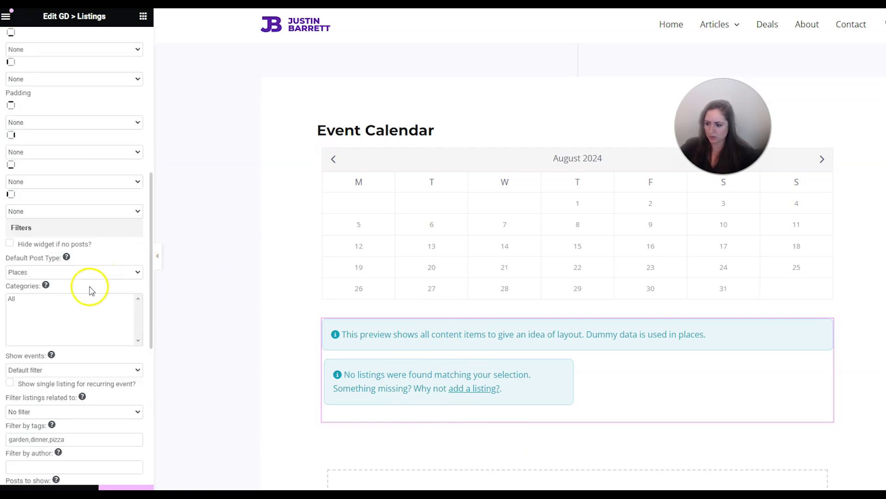
click(34, 269)
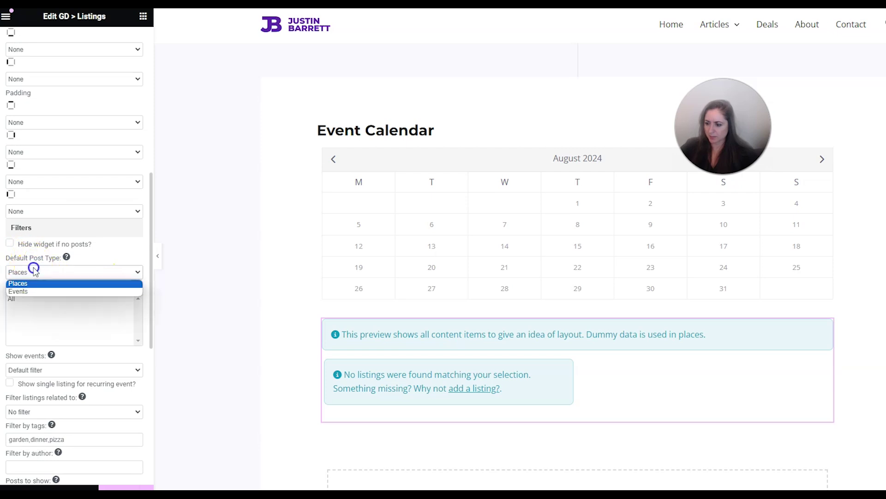
click(38, 294)
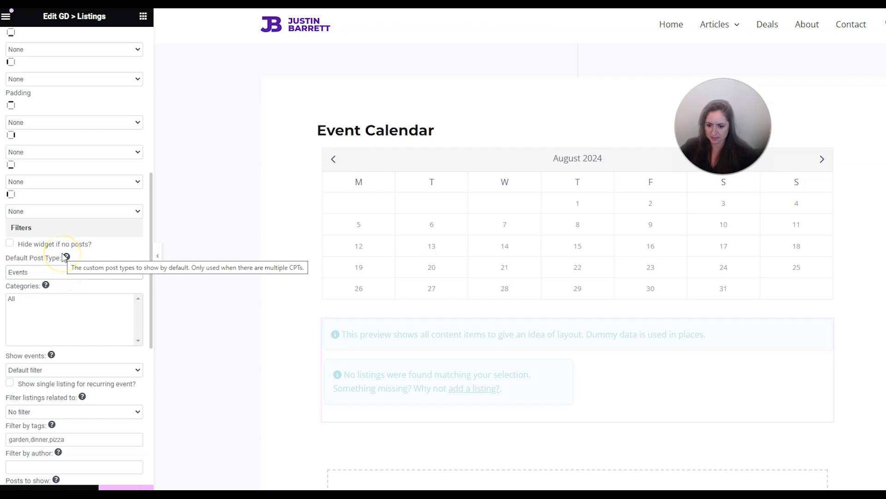
scroll(89, 266, down, 2)
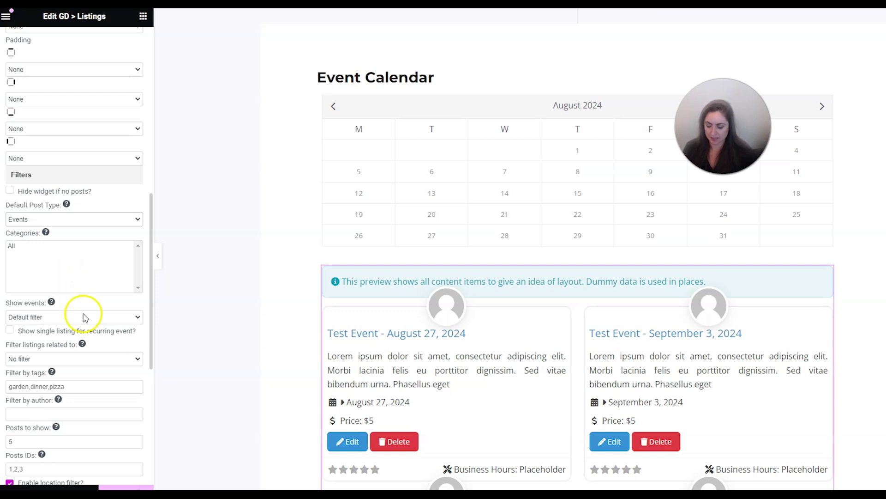
Keep the default filter for which events the Listings widget shows.
scroll(76, 312, down, 1)
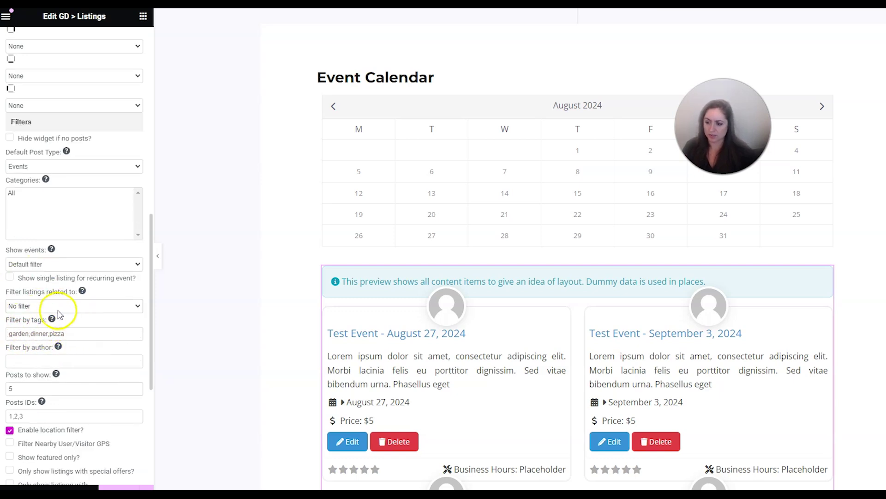
click(80, 265)
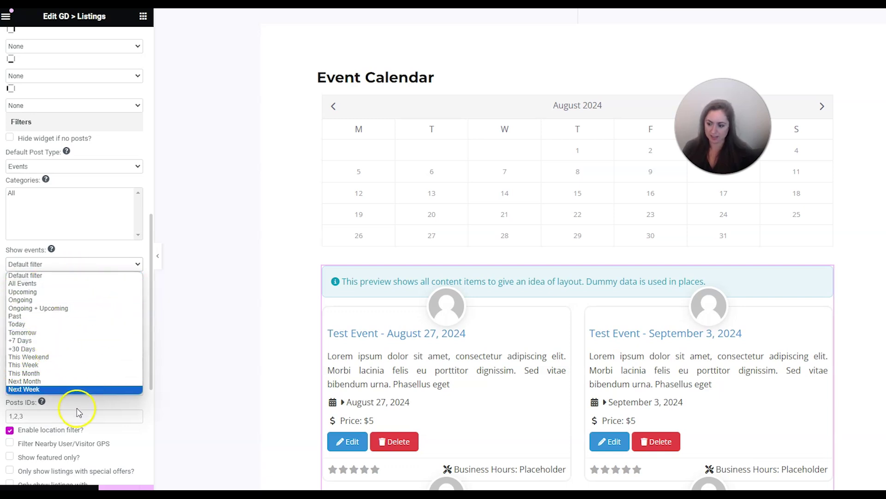
click(92, 410)
Set the listings layout to Grid View, trying three columns before settling on two.
scroll(103, 403, down, 3)
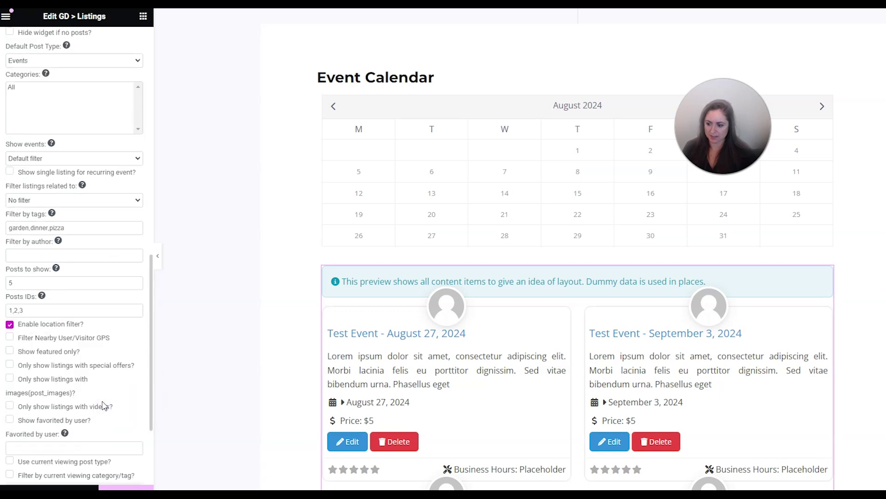
scroll(103, 404, down, 3)
click(88, 389)
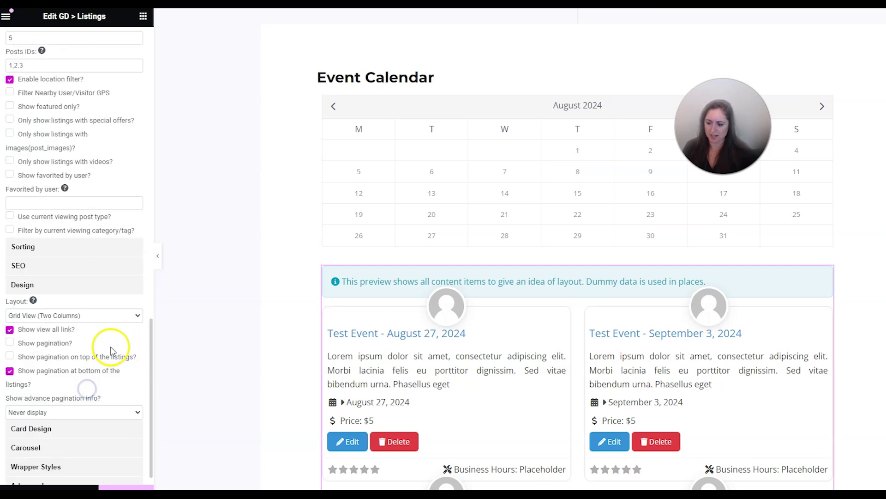
click(82, 297)
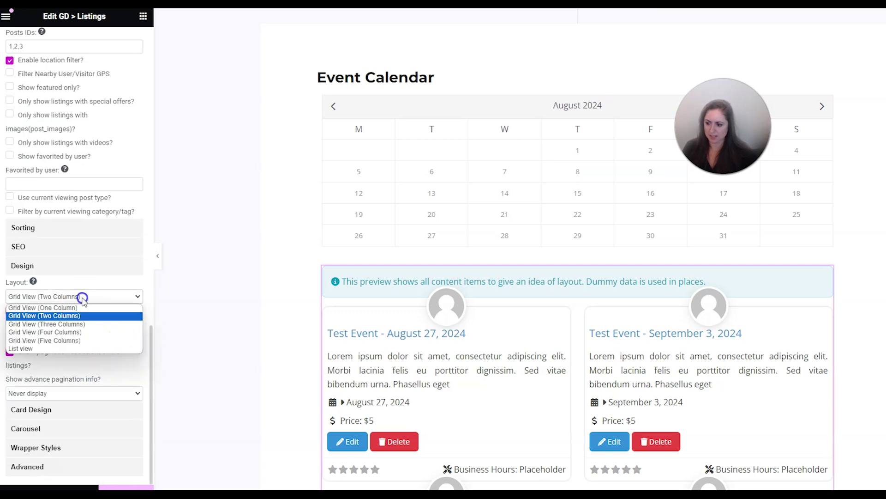
click(92, 324)
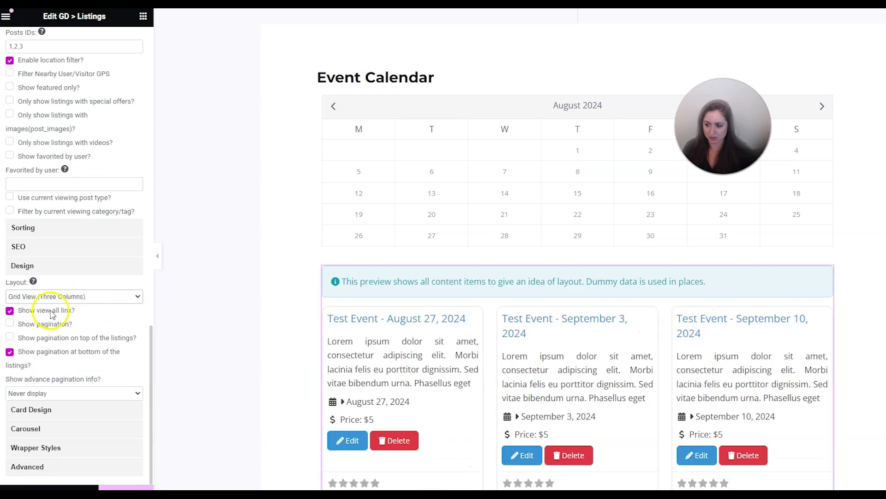
scroll(171, 337, down, 5)
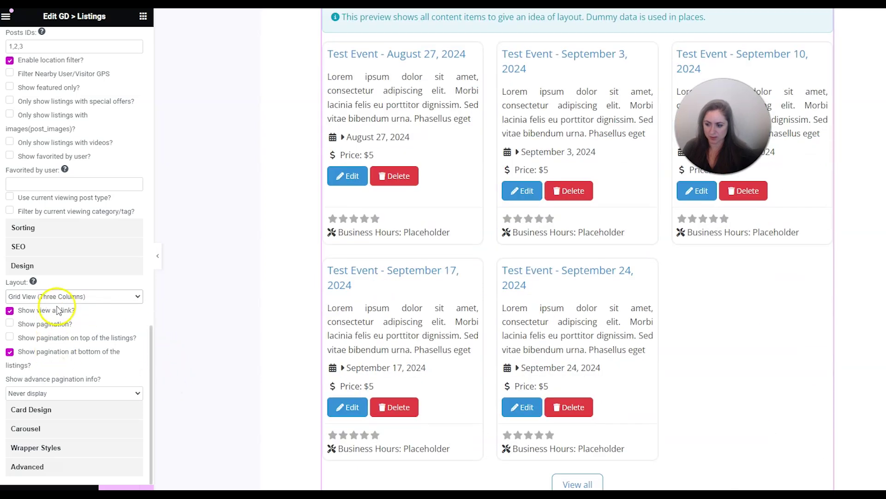
scroll(184, 321, up, 6)
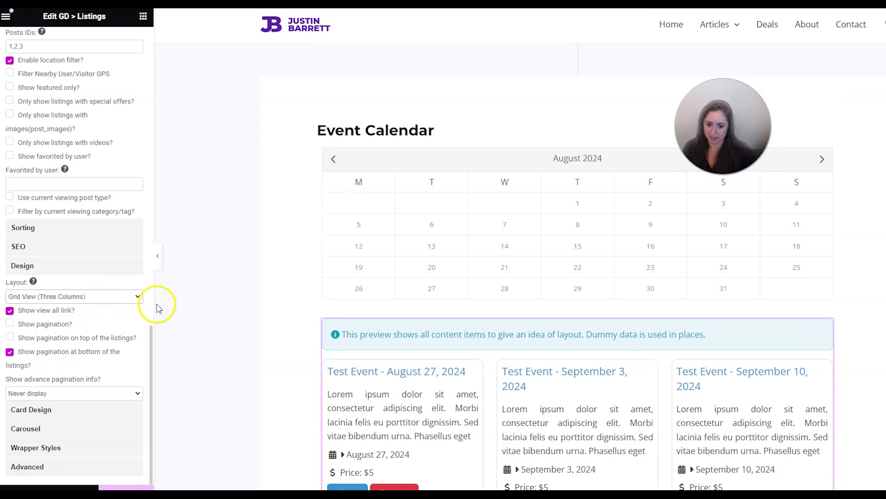
click(103, 298)
click(124, 378)
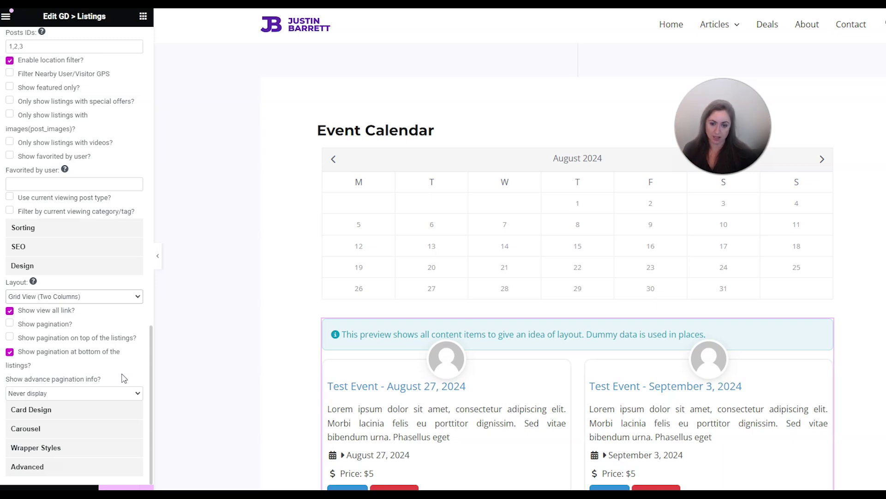
Expand Card Design, save the page with Update, and bring up the editor's main menu.
click(69, 410)
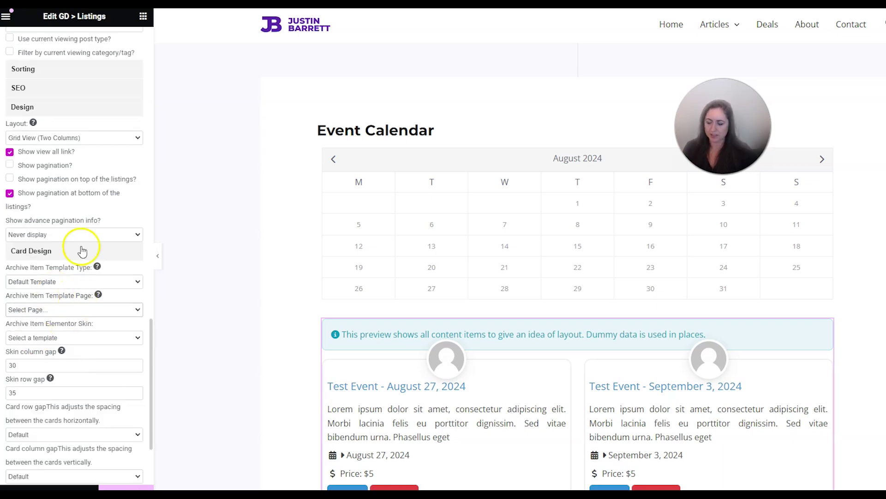
scroll(410, 367, down, 1)
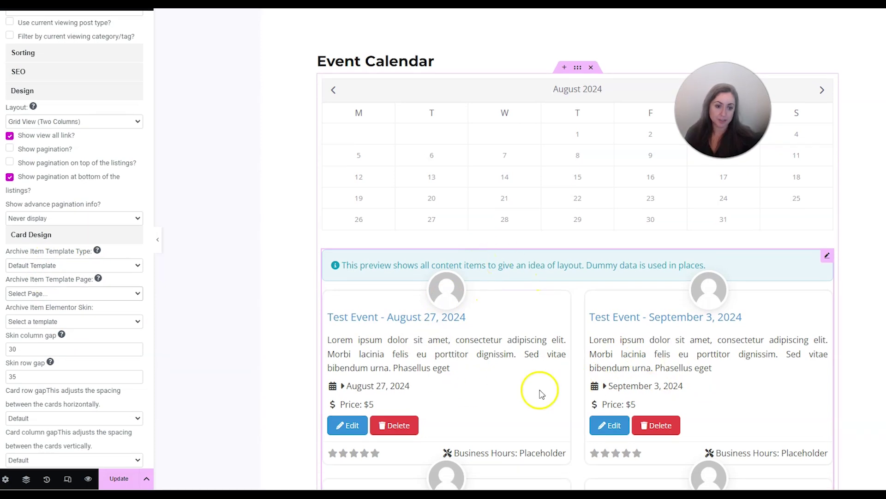
click(112, 483)
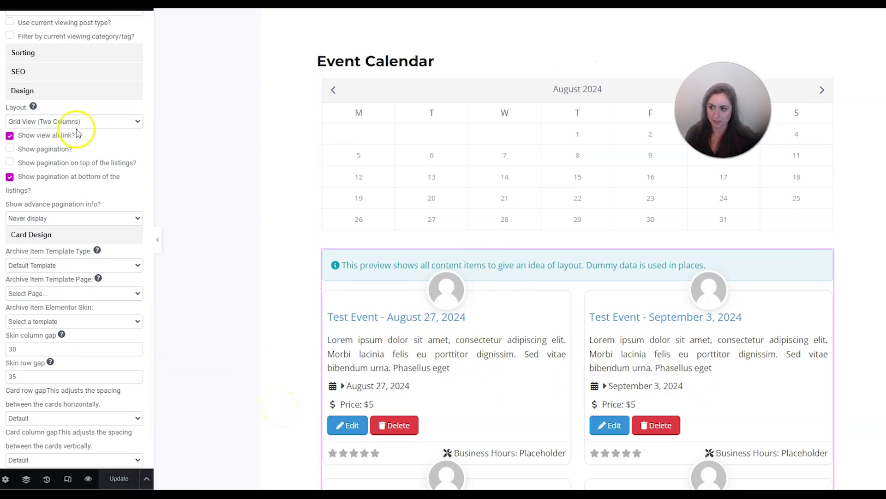
click(21, 12)
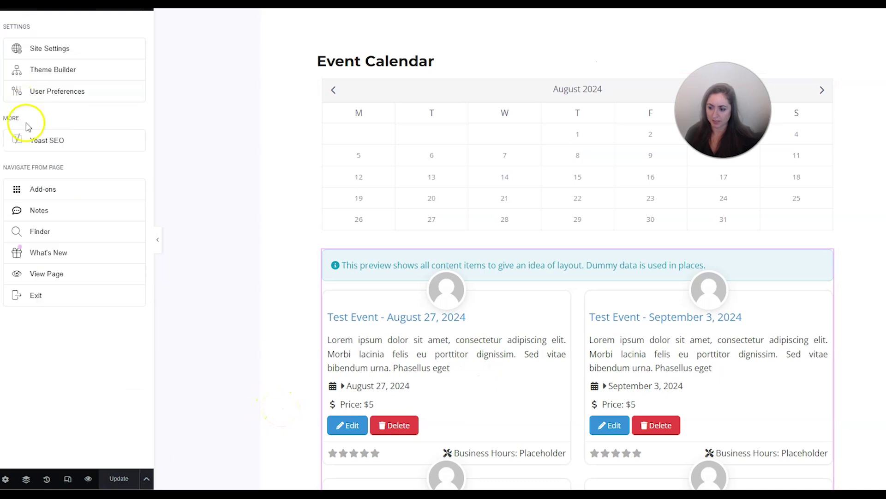
Browse the five weekly Test Event cards on the live Event Calendar page, then head to the Dashboard.
click(50, 283)
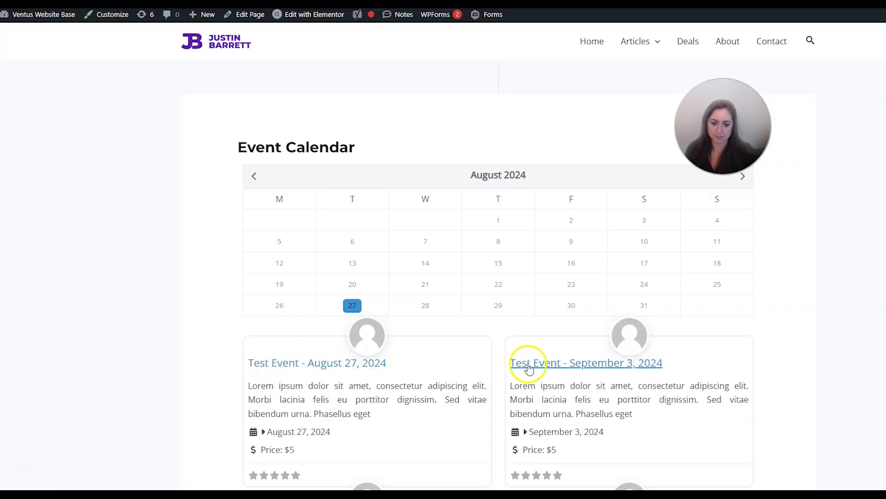
scroll(367, 379, down, 3)
scroll(366, 380, down, 5)
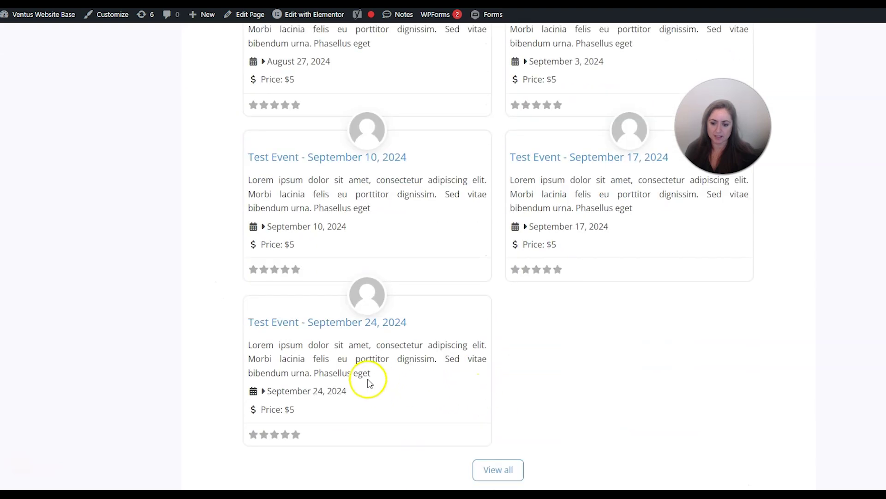
scroll(339, 376, up, 4)
scroll(339, 377, up, 5)
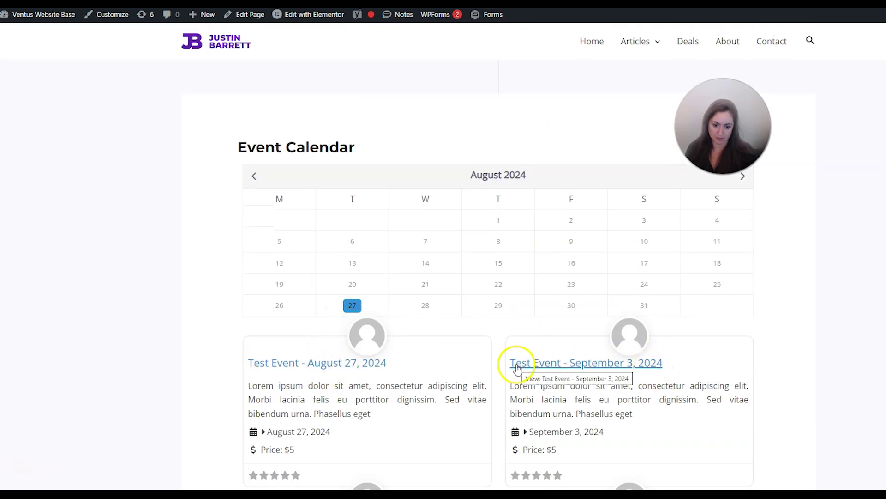
scroll(302, 339, down, 2)
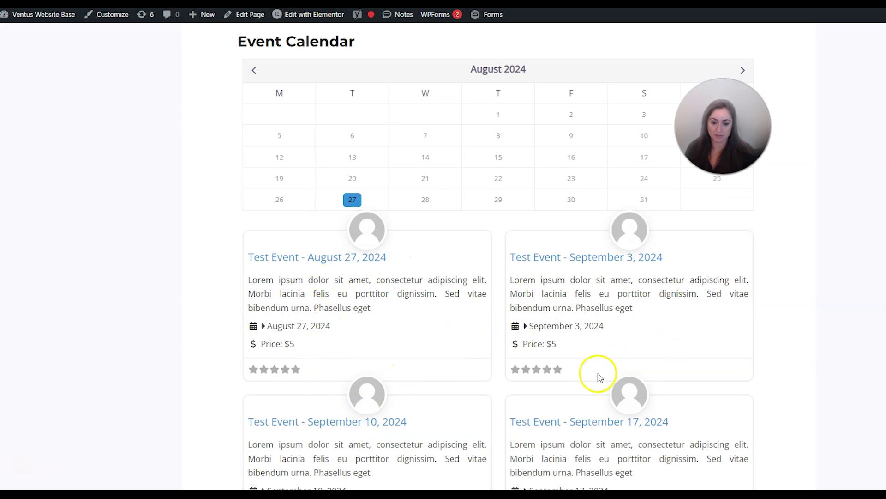
scroll(337, 317, up, 2)
mouse_move(56, 16)
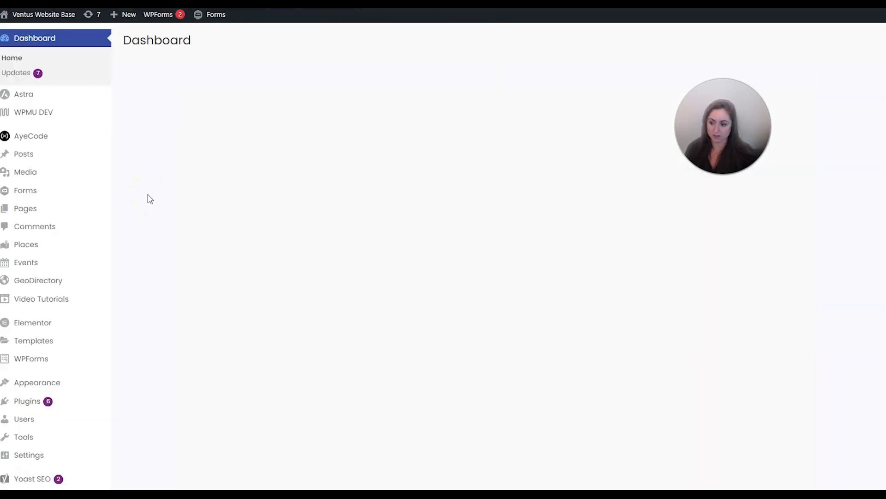
Go to the All Pages list in the WordPress admin.
mouse_move(56, 250)
click(149, 255)
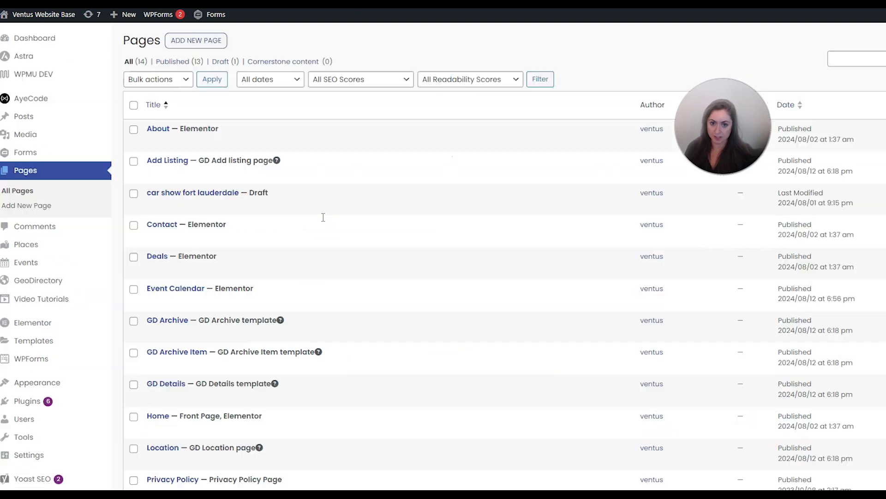
scroll(323, 217, down, 2)
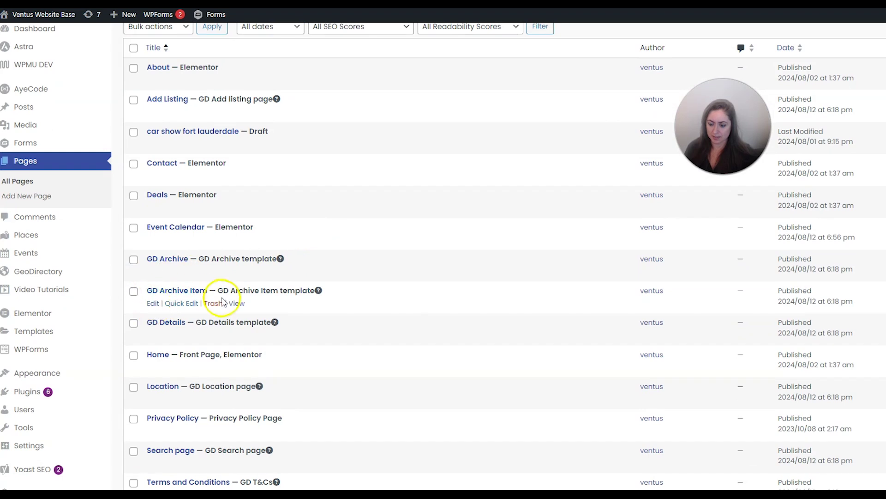
scroll(171, 296, up, 1)
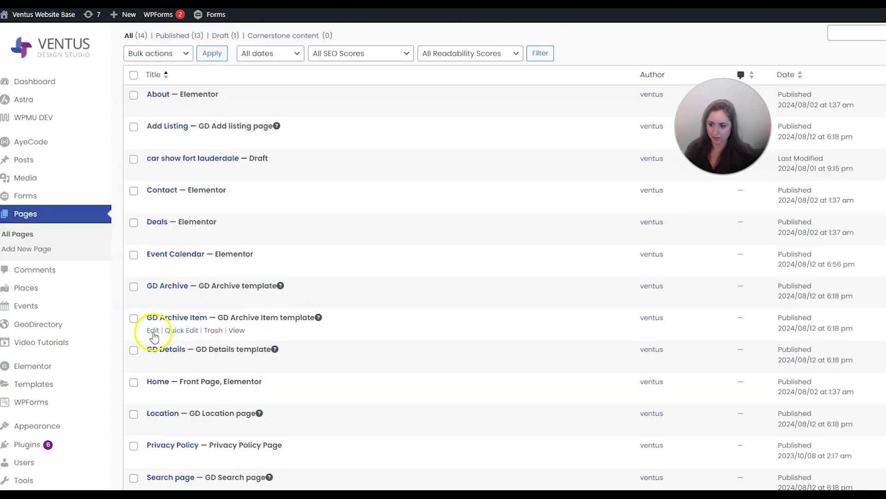
Inspect the GD Archive Item's Simple Archive Item Card Wrap settings, then leave without saving.
click(153, 330)
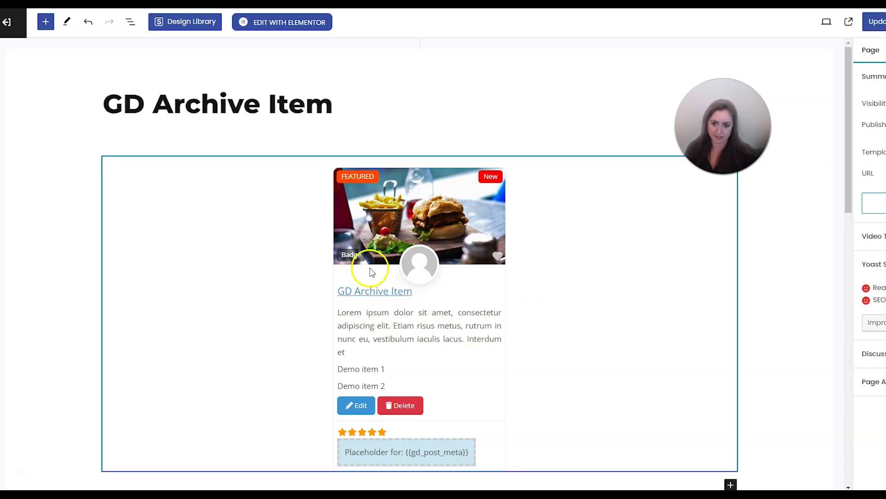
click(556, 305)
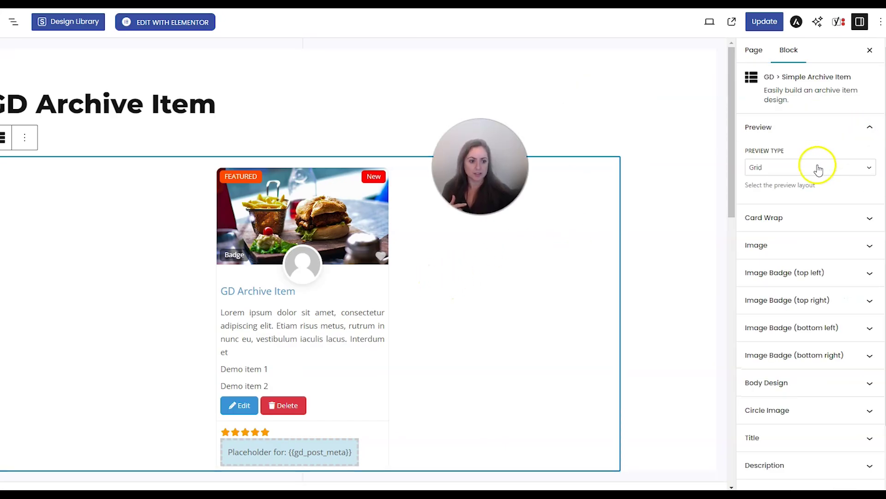
click(795, 220)
scroll(794, 258, down, 3)
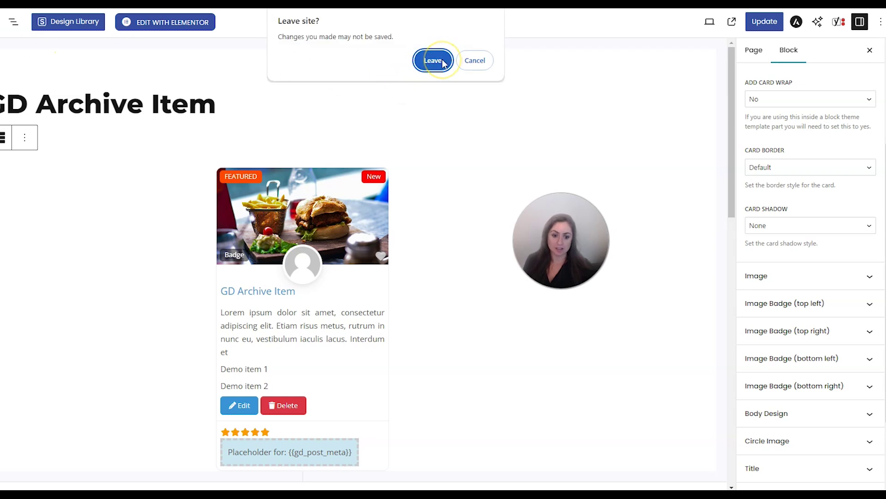
click(433, 60)
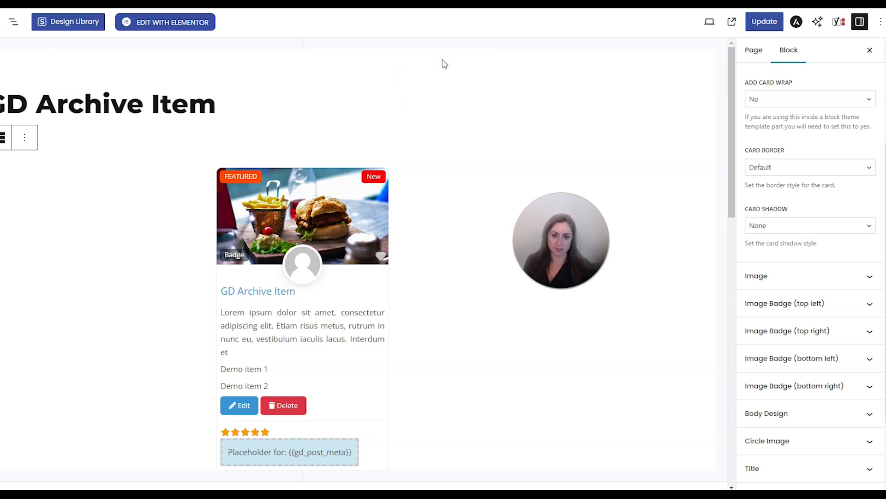
click(59, 368)
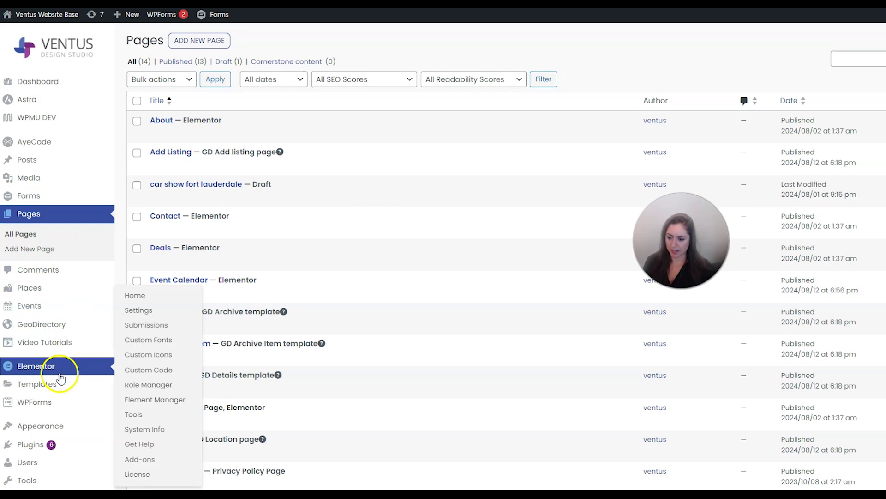
Add a new GD Archive Item template in Theme Builder, showing Directory Archive blocks like Morimoto.
mouse_move(55, 387)
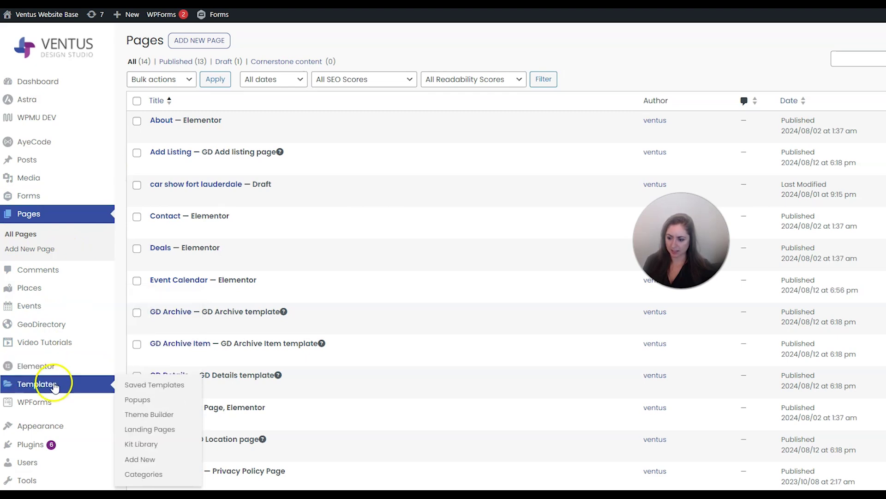
click(142, 416)
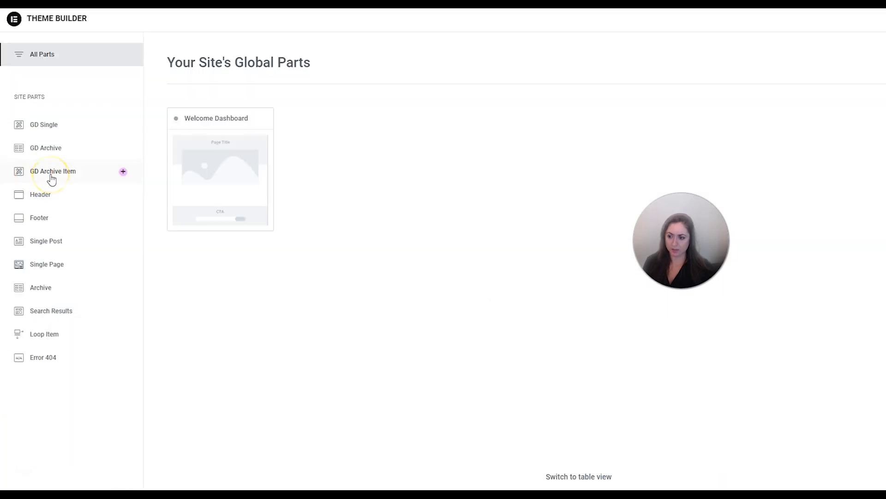
click(51, 175)
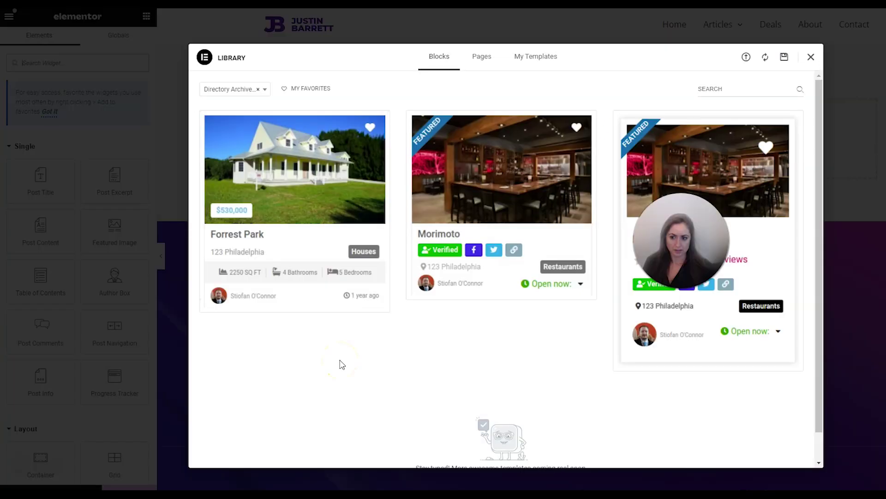
mouse_move(471, 202)
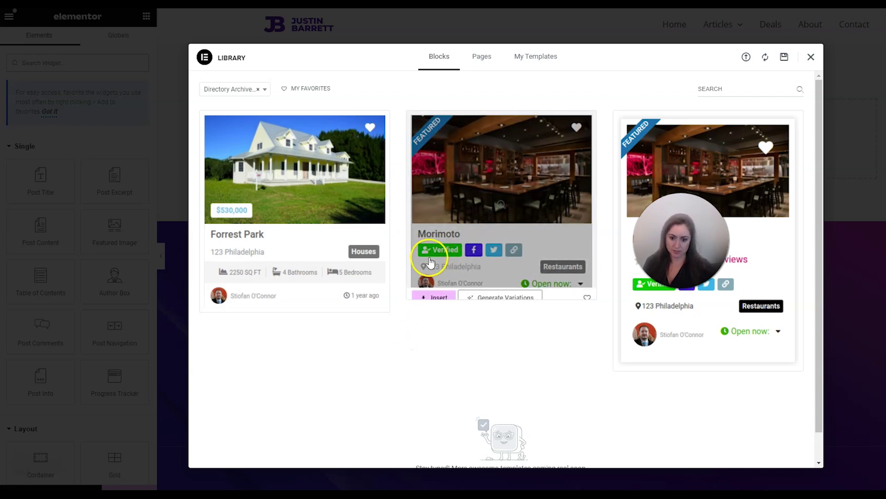
Insert the Morimoto Directory Archive block and apply its design settings too.
click(431, 290)
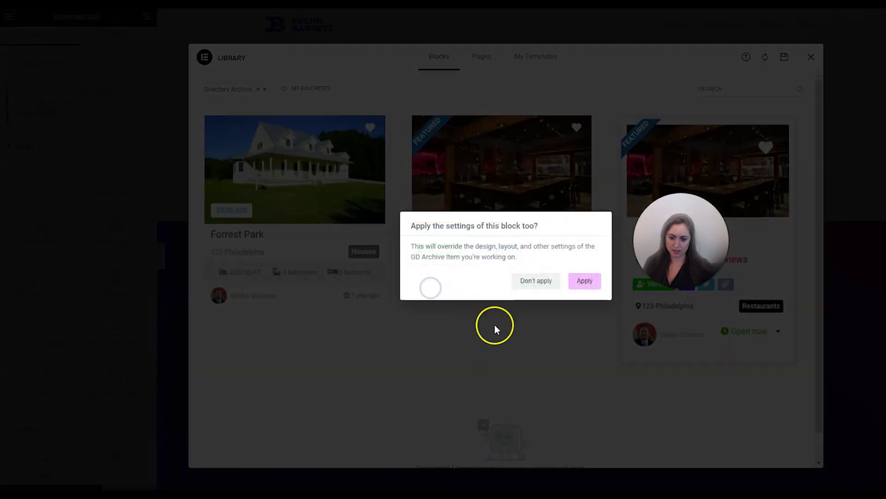
click(582, 281)
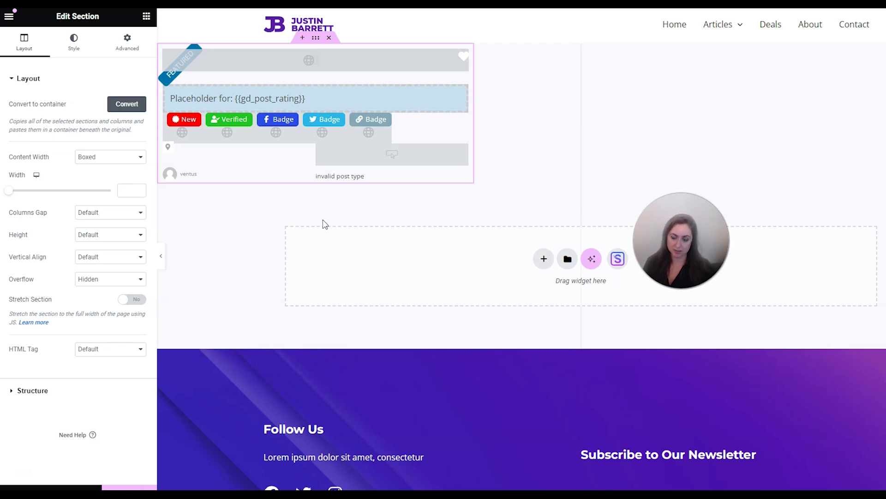
Drag a Text Editor widget into the archive card and set its text to 'test'.
click(145, 19)
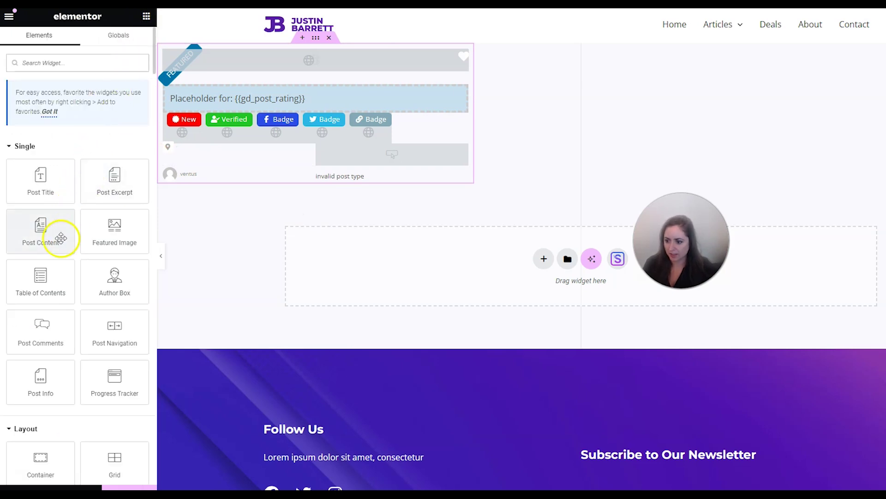
scroll(73, 258, down, 3)
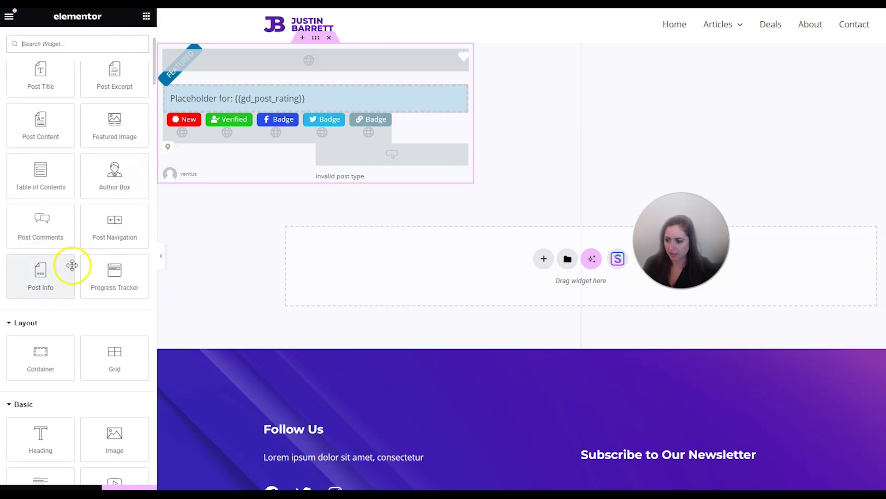
scroll(55, 323, down, 2)
drag(43, 380, 257, 91)
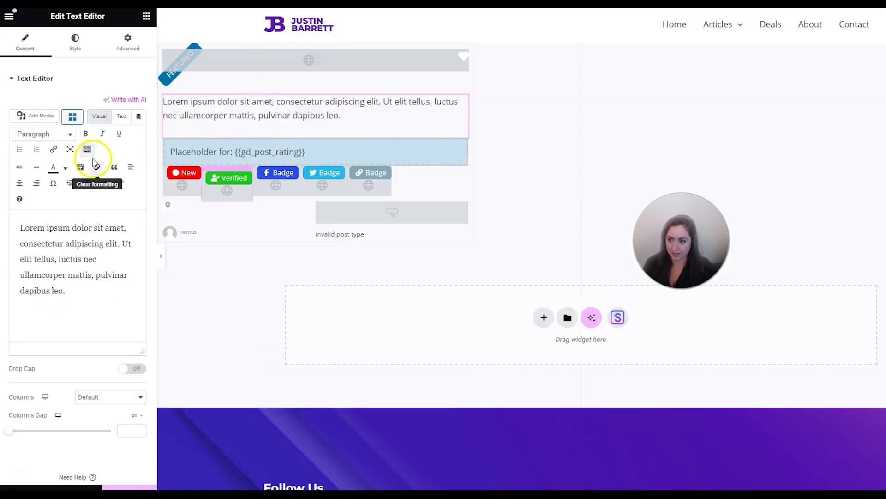
drag(79, 291, 4, 236)
text(test)
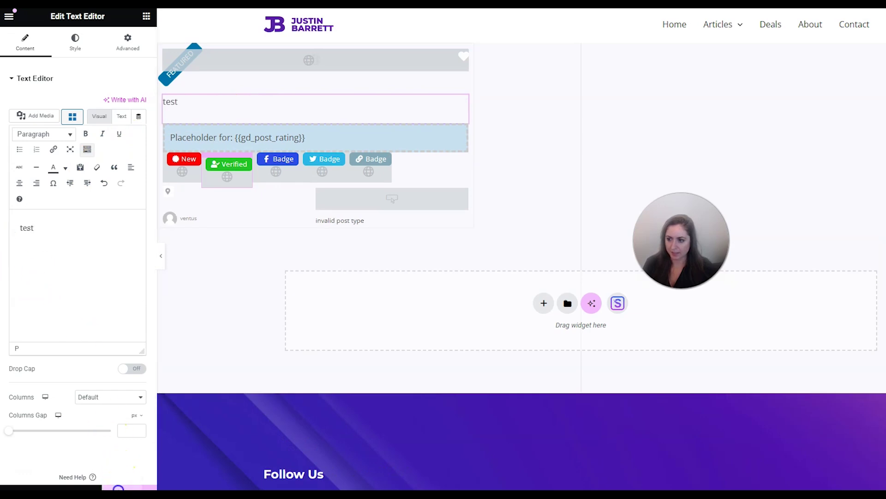
click(118, 487)
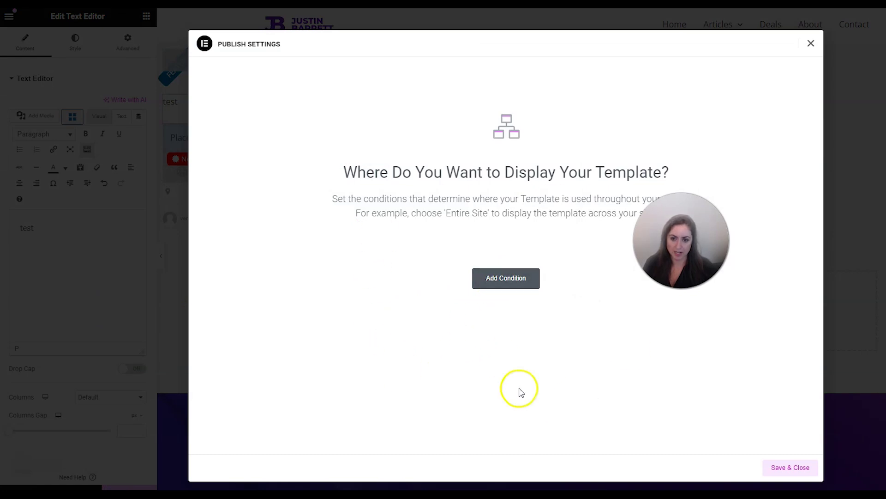
Publish the archive item template without display conditions and exit Elementor.
click(785, 468)
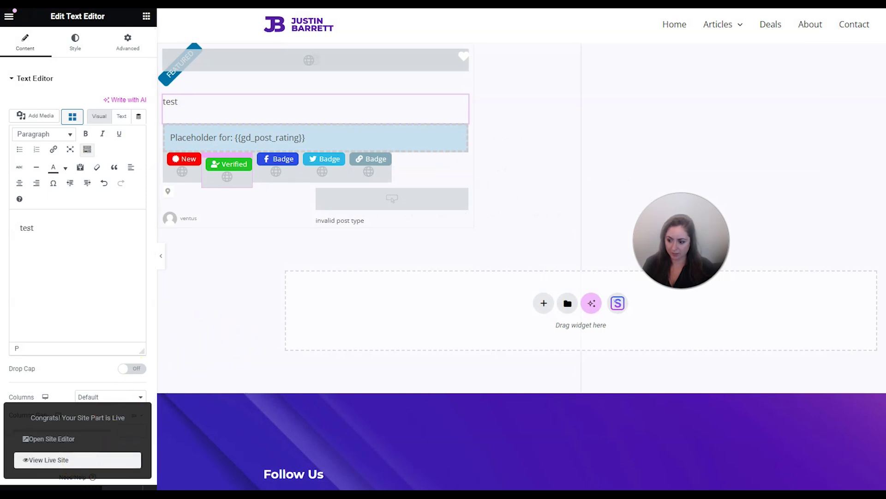
click(9, 17)
click(37, 261)
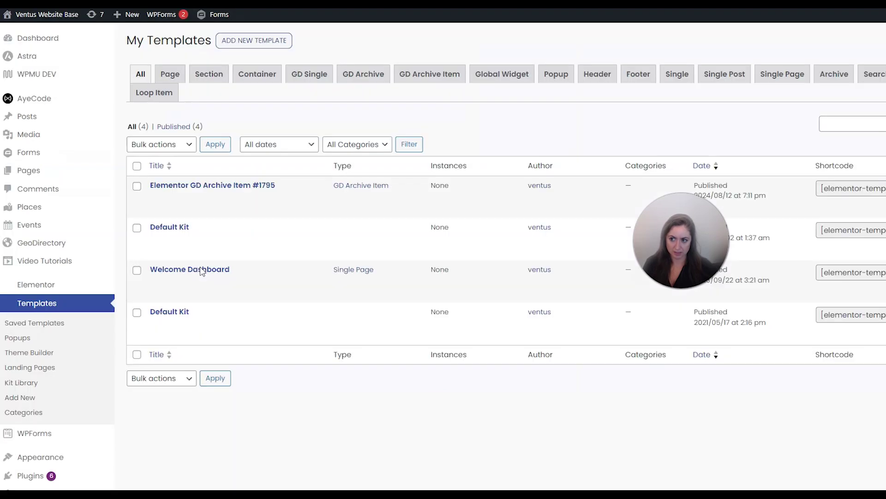
Select the Elementor GD Archive Item #1795 title in the templates list, then go to Pages.
click(284, 196)
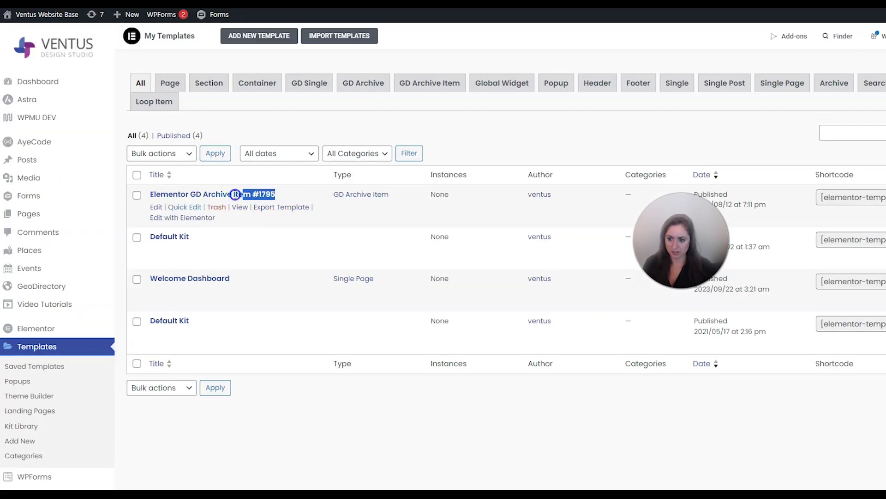
drag(236, 194, 277, 194)
click(274, 194)
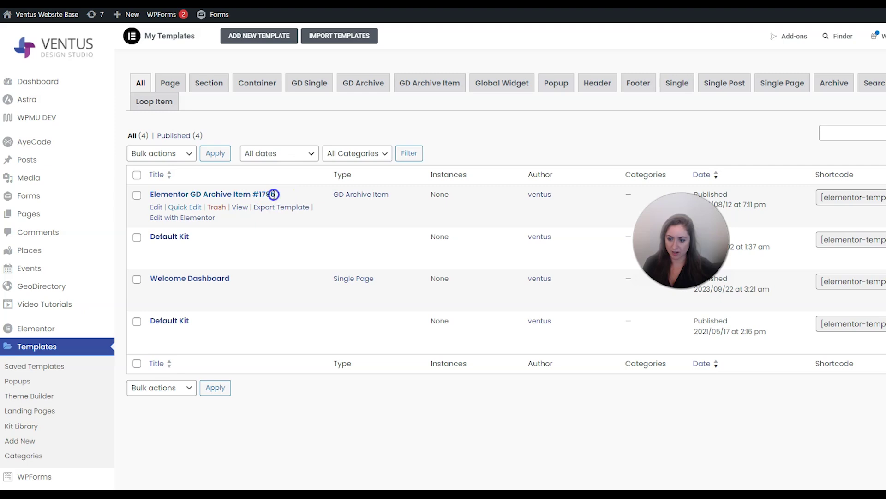
click(292, 198)
click(69, 225)
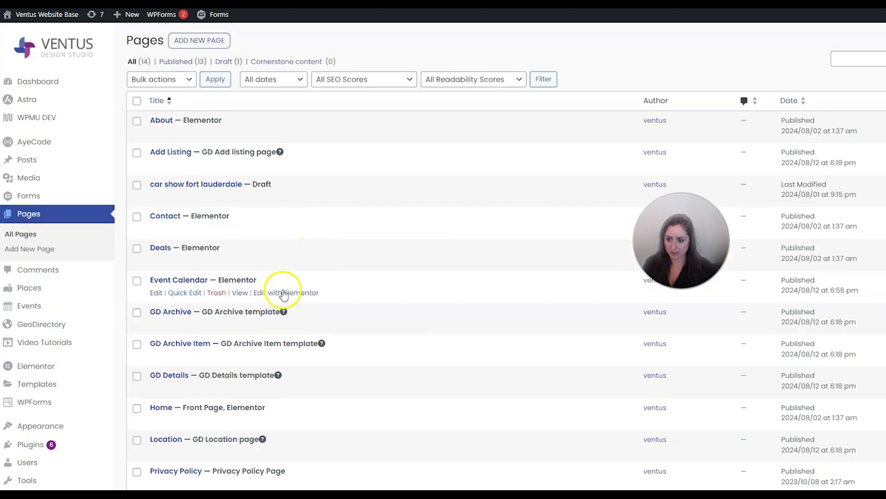
Open the Event Calendar page in Elementor and expand the Listings widget's Card Design settings.
click(283, 294)
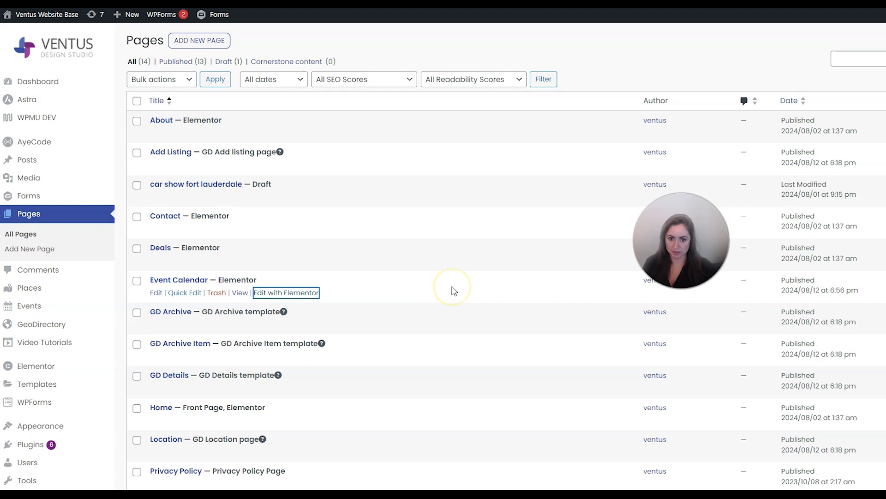
click(781, 225)
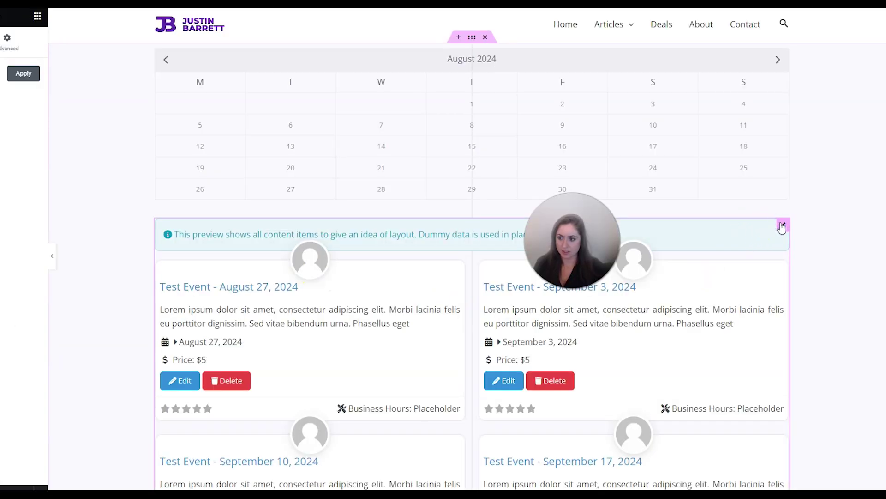
scroll(79, 293, down, 10)
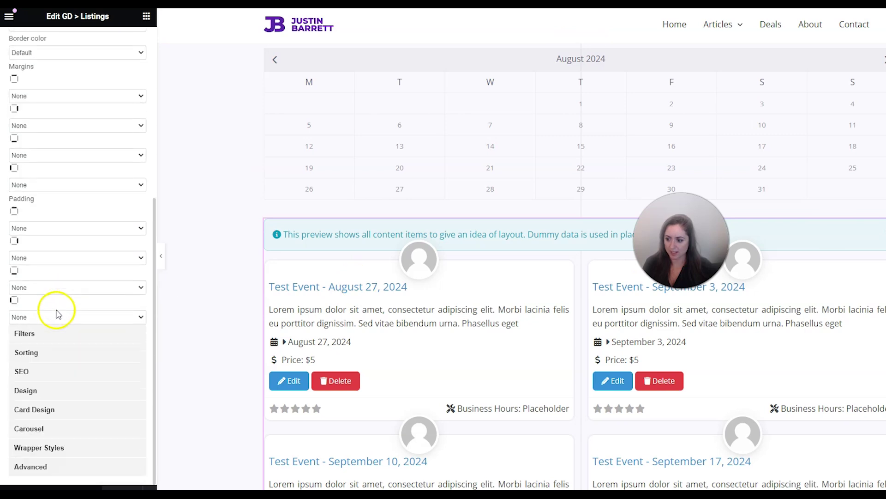
click(46, 409)
scroll(69, 360, down, 5)
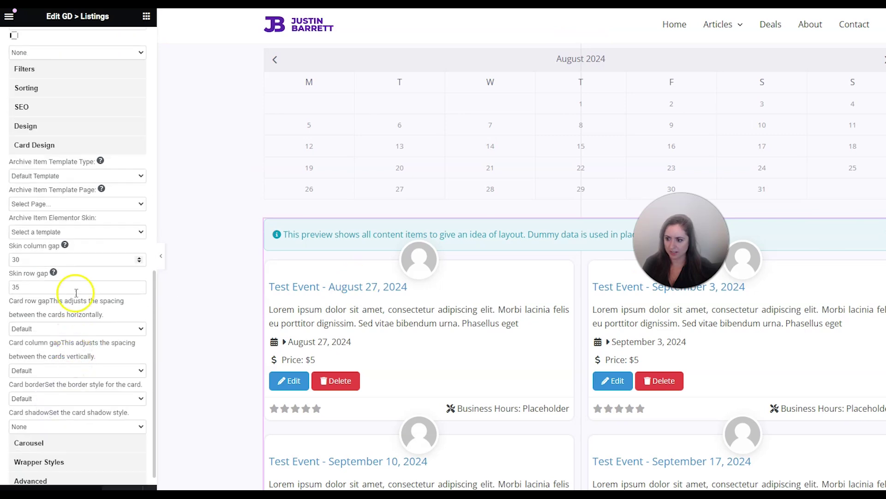
Set the template type to Elementor Skin with skin Elementor GD Archive Item #1795 and update the page.
click(74, 176)
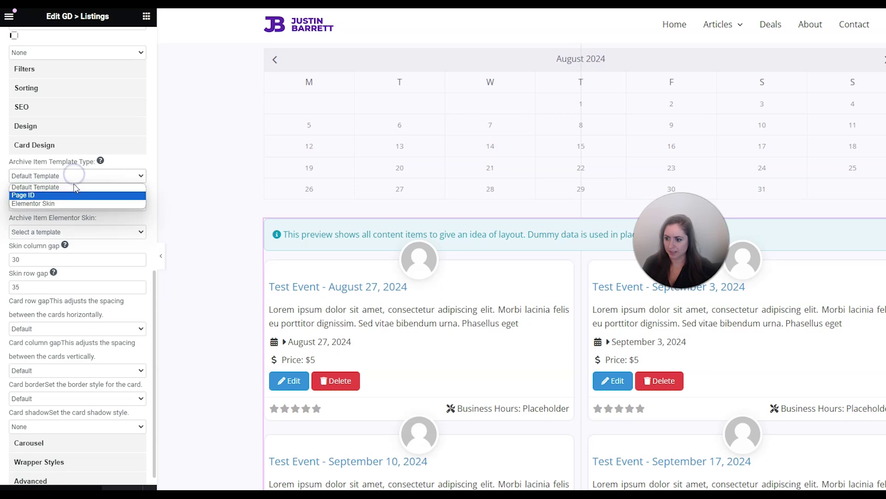
click(65, 203)
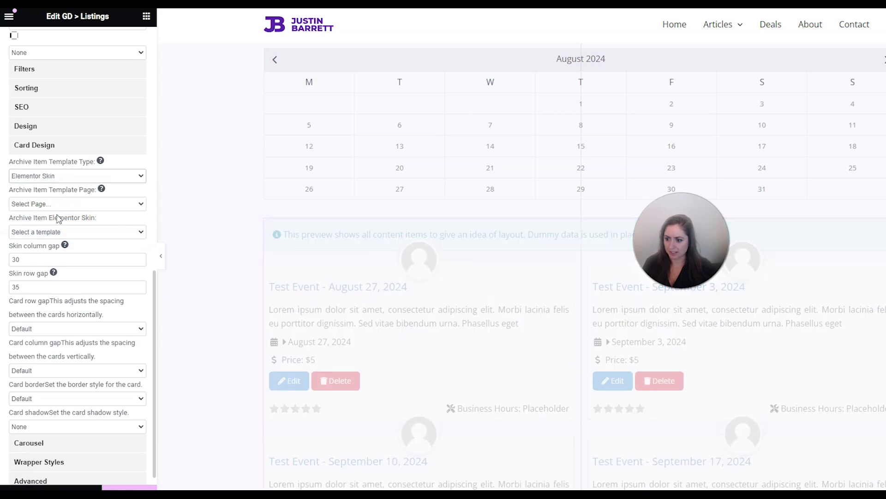
click(59, 205)
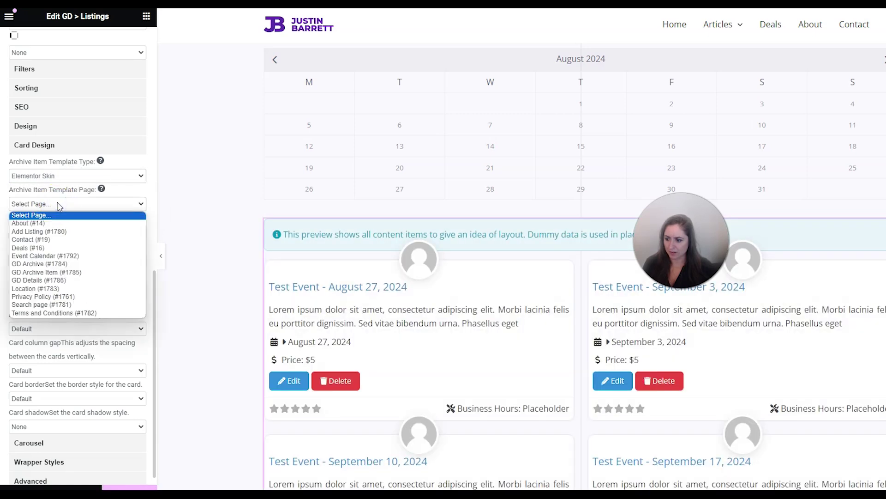
click(58, 204)
click(77, 232)
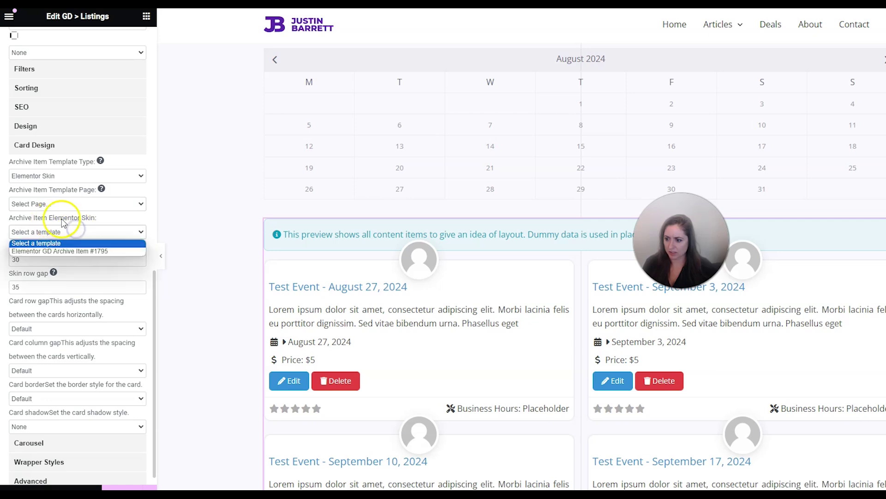
click(81, 252)
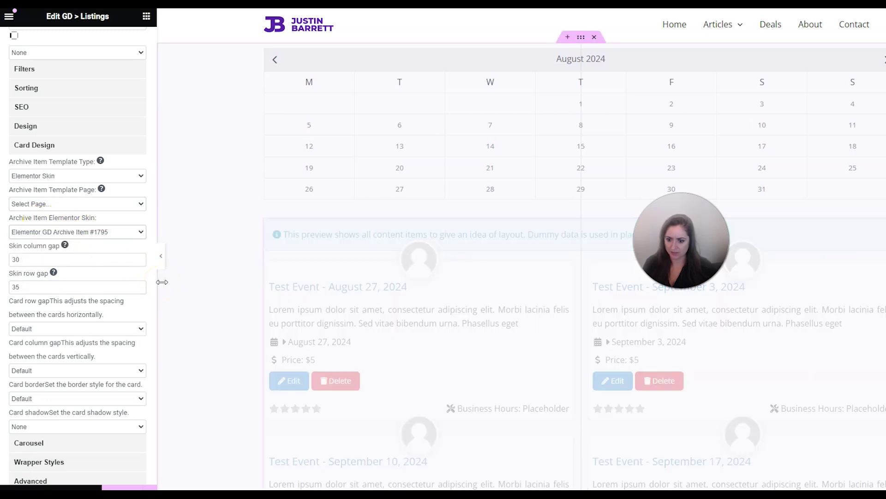
click(118, 492)
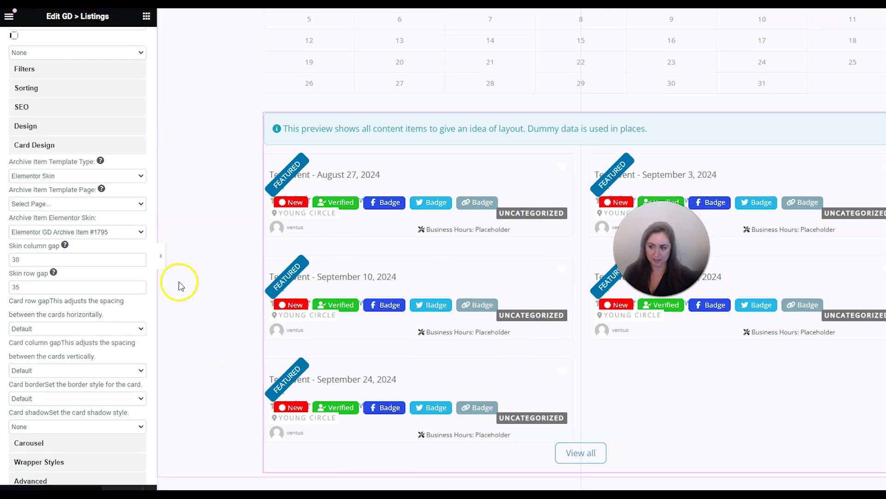
click(9, 17)
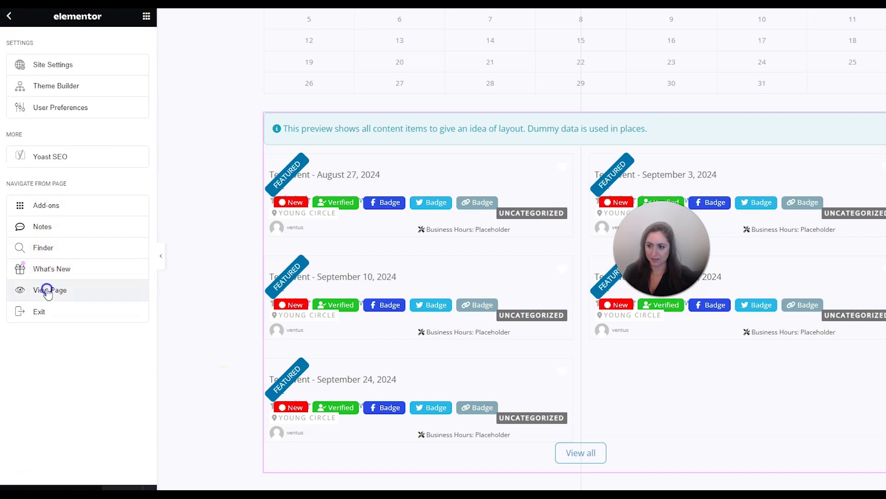
View the live Event Calendar page's skinned event cards with New badges, then head to the Dashboard.
click(47, 290)
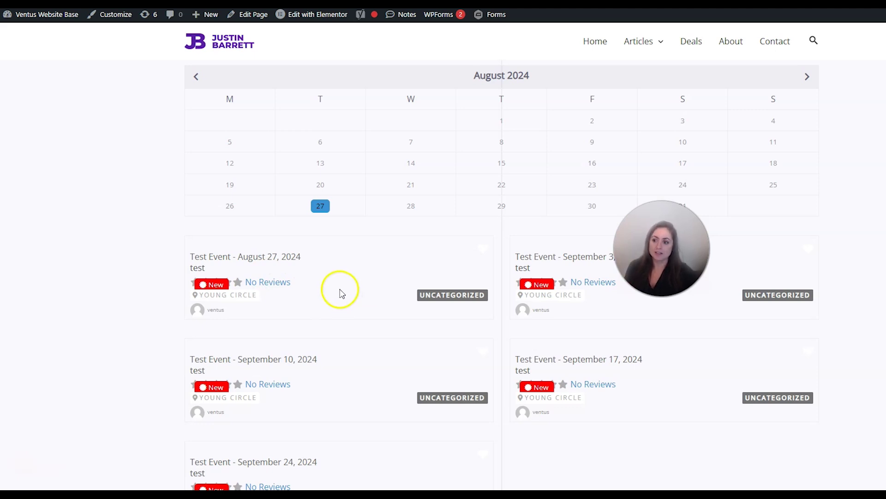
mouse_move(65, 33)
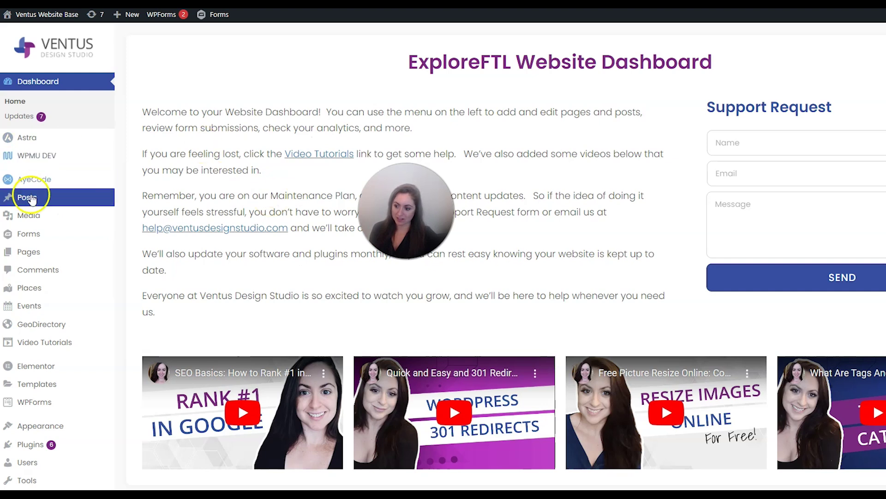
Add a new GD Single template from Theme Builder, showing Directory Single blocks like Foine Palace.
mouse_move(69, 381)
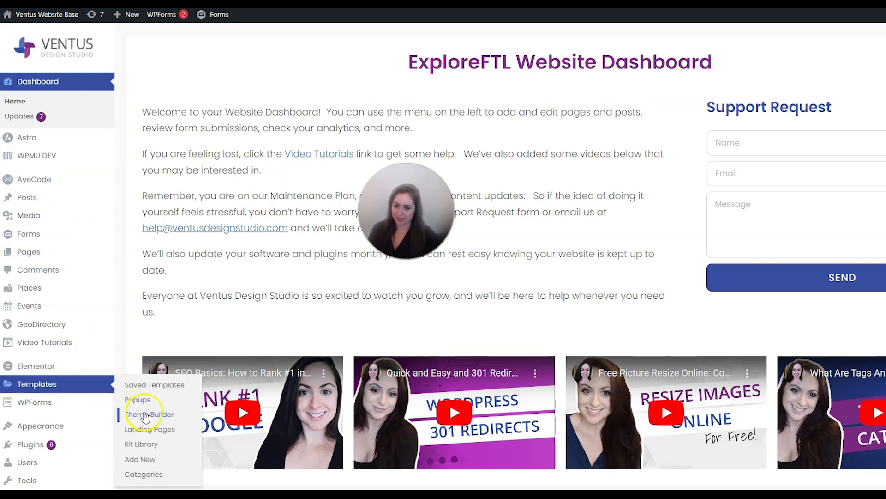
click(145, 414)
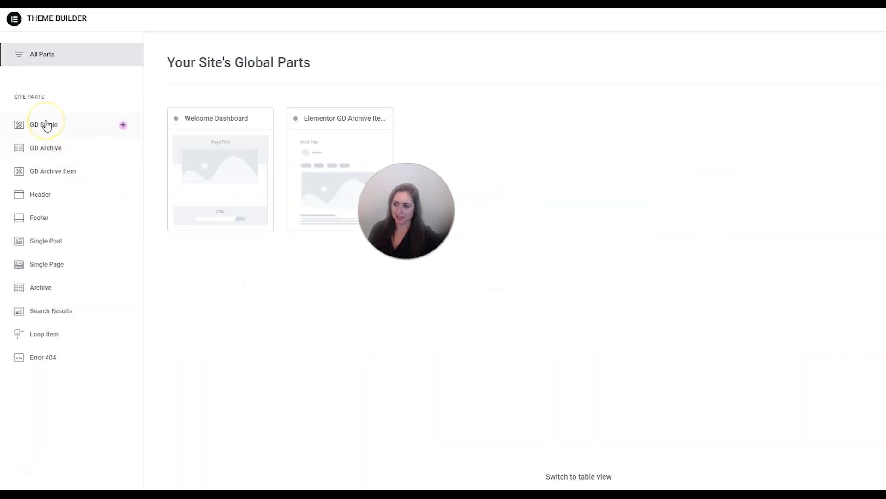
click(46, 125)
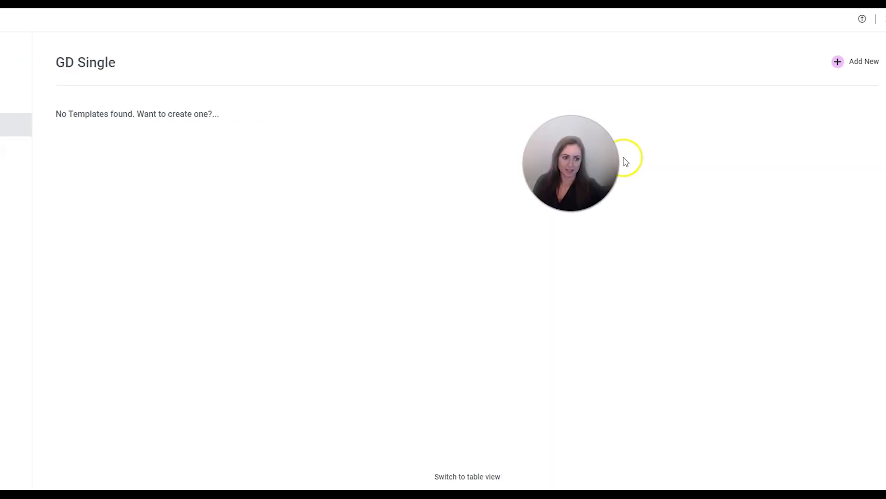
click(847, 64)
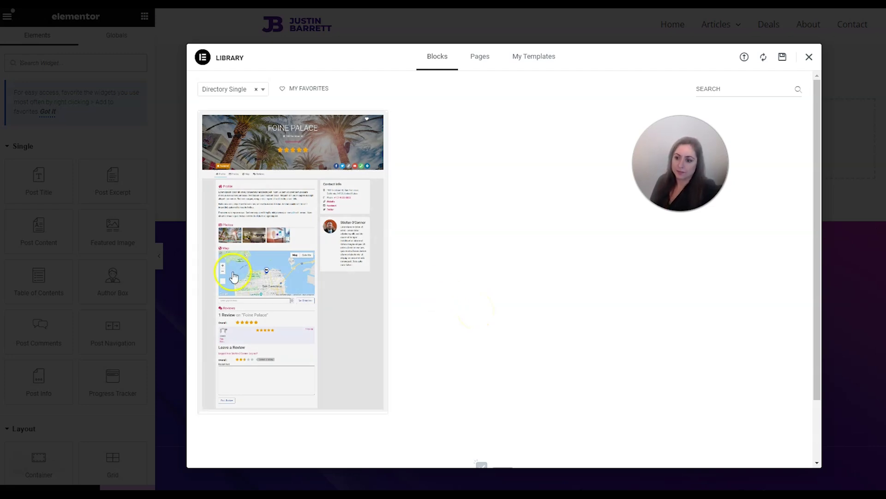
Insert the Directory Single block, adding rating stars, Featured/Verified badges and profile tabs.
mouse_move(243, 273)
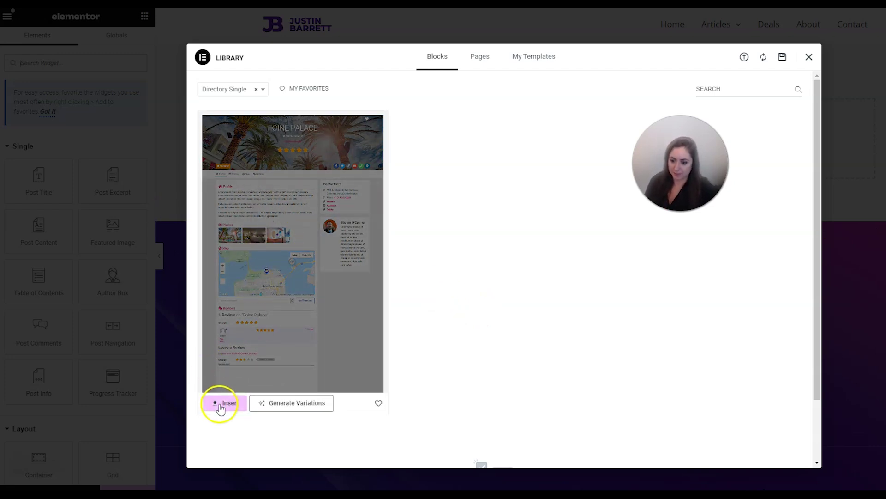
click(220, 406)
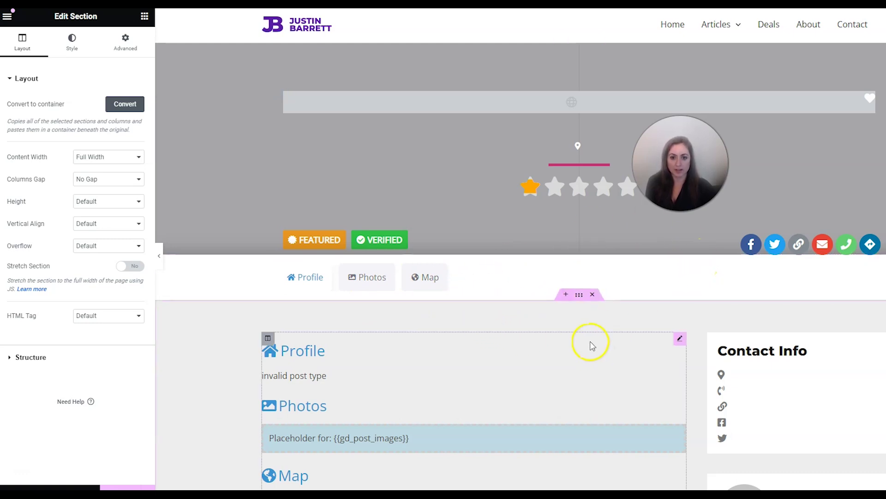
Collapse the Single, Layout, Basic, Pro and General widget categories.
scroll(591, 342, down, 5)
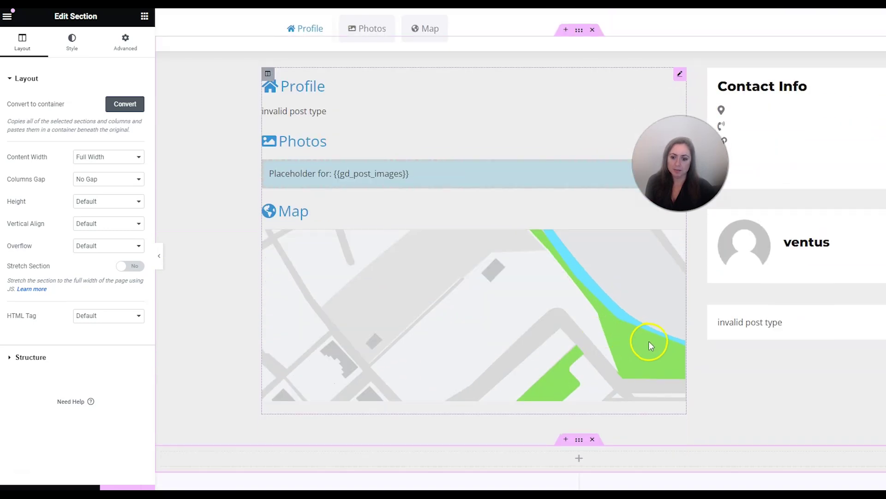
scroll(706, 361, up, 4)
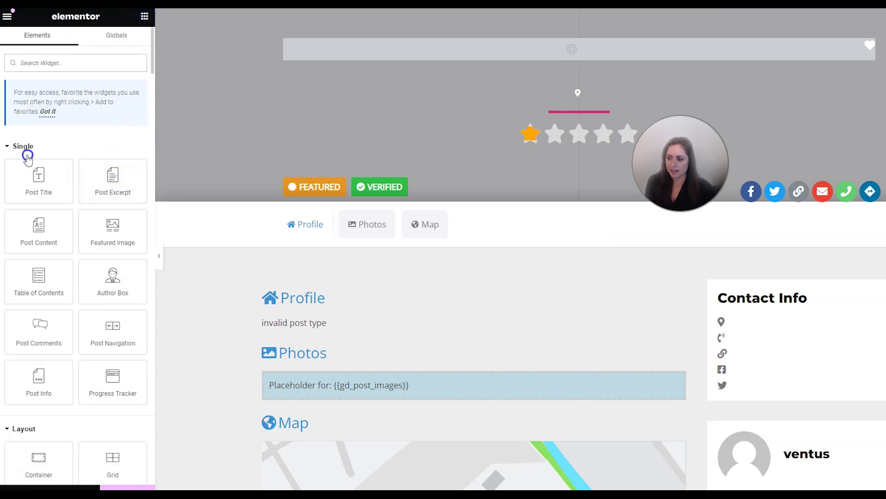
click(26, 146)
click(30, 166)
click(30, 196)
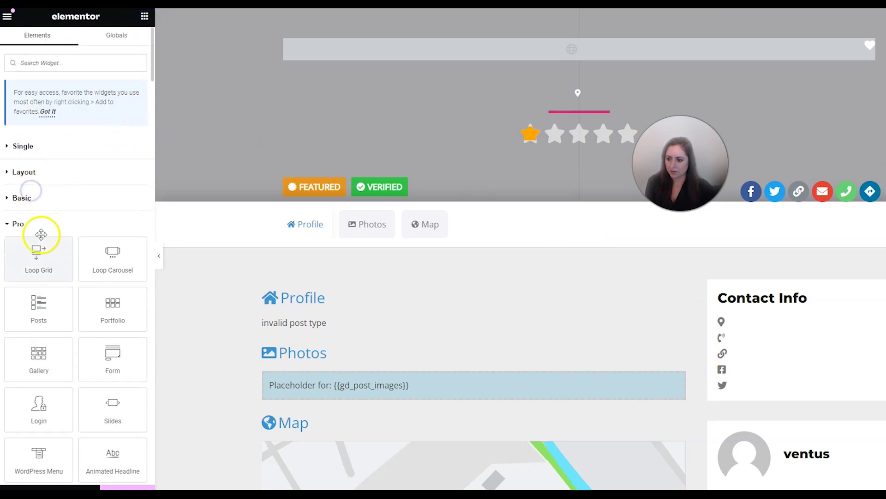
click(35, 223)
click(40, 250)
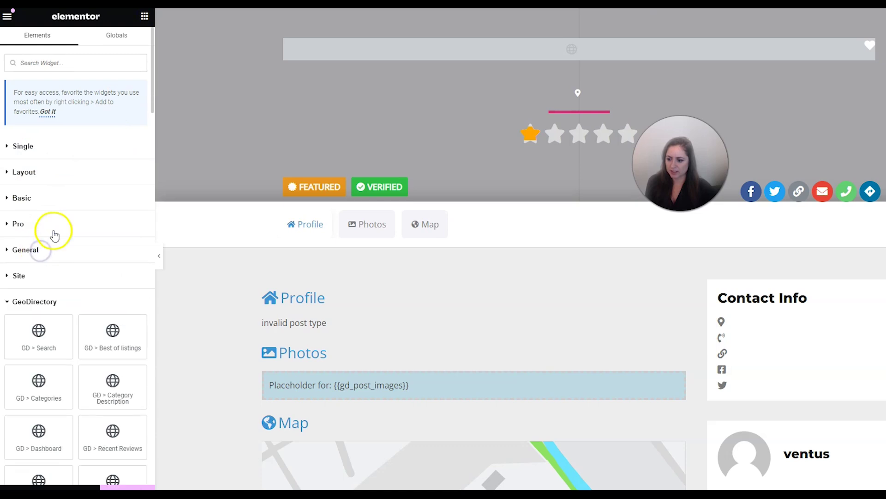
Drag the GD Event Schedules widget into the sidebar below Contact Info.
scroll(60, 237, down, 10)
scroll(110, 223, down, 8)
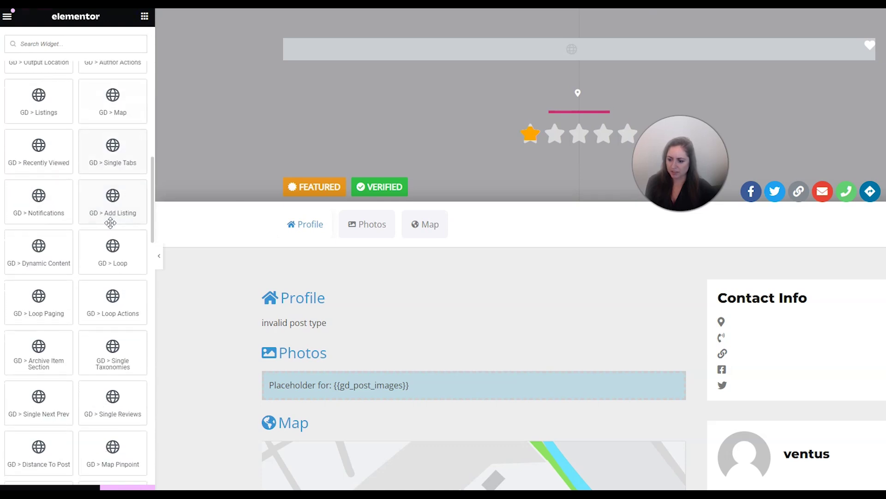
scroll(111, 222, up, 1)
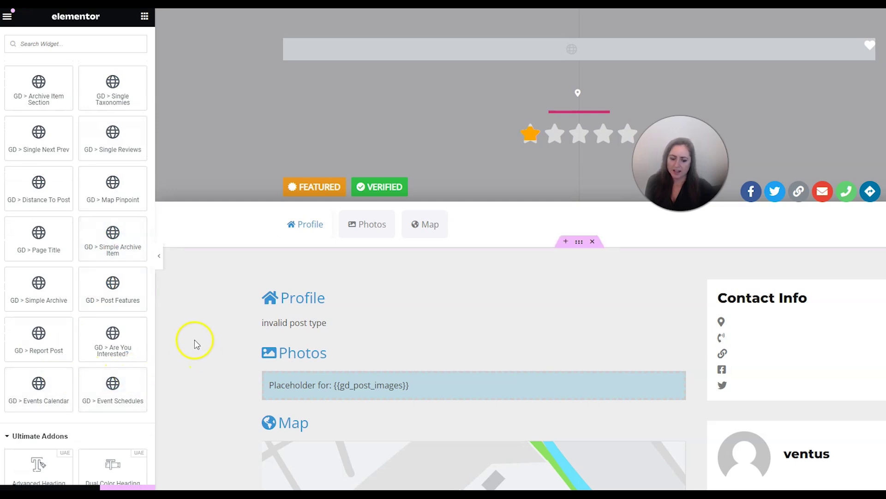
scroll(196, 333, down, 1)
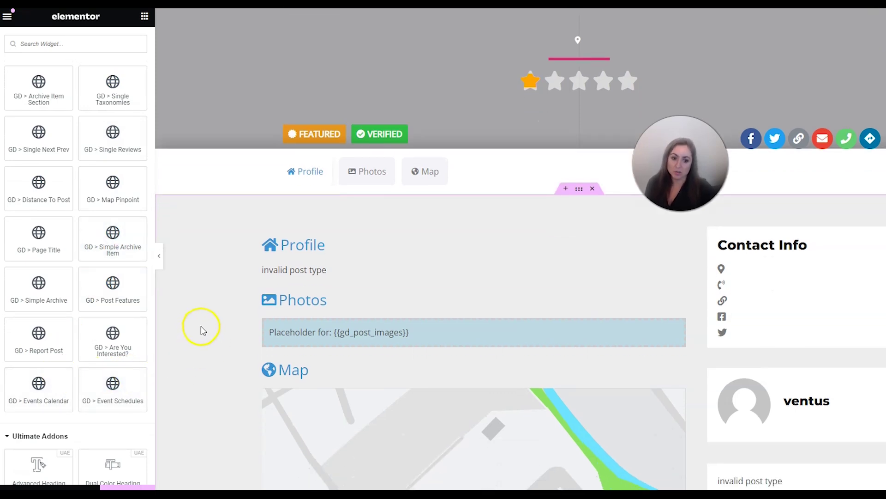
drag(113, 386, 811, 364)
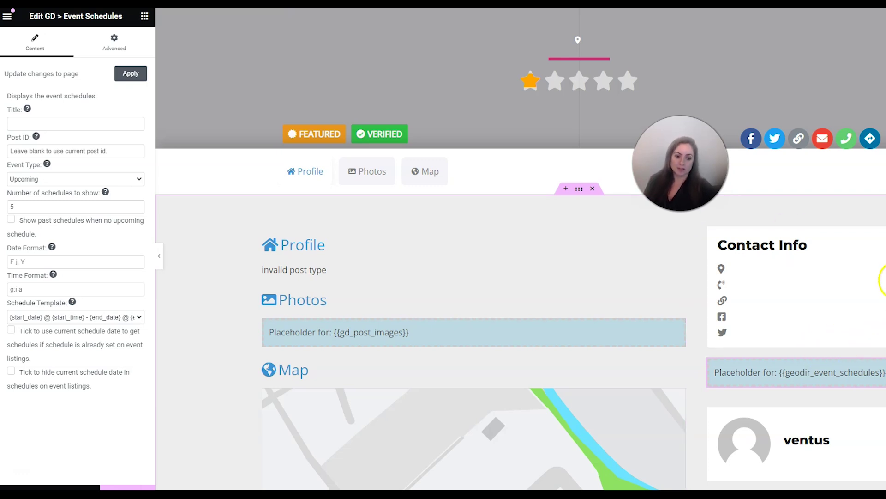
Return to the widget list and scroll through the GeoDirectory widgets.
click(143, 17)
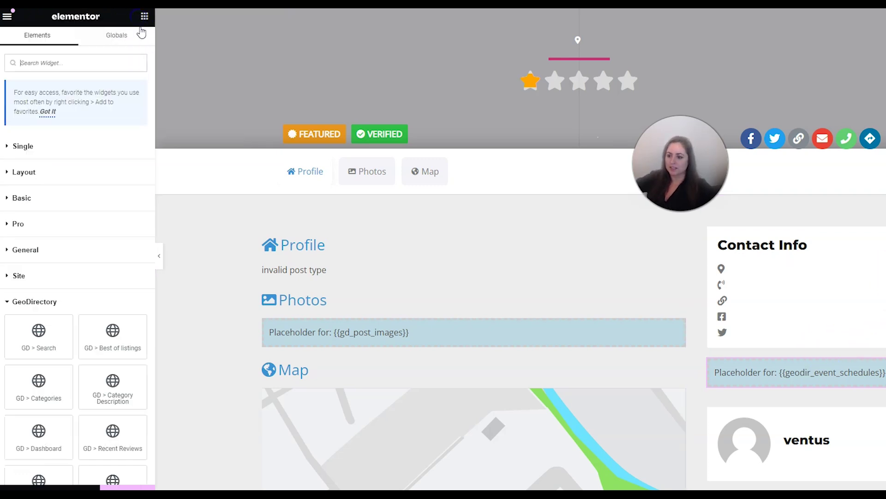
scroll(75, 317, down, 5)
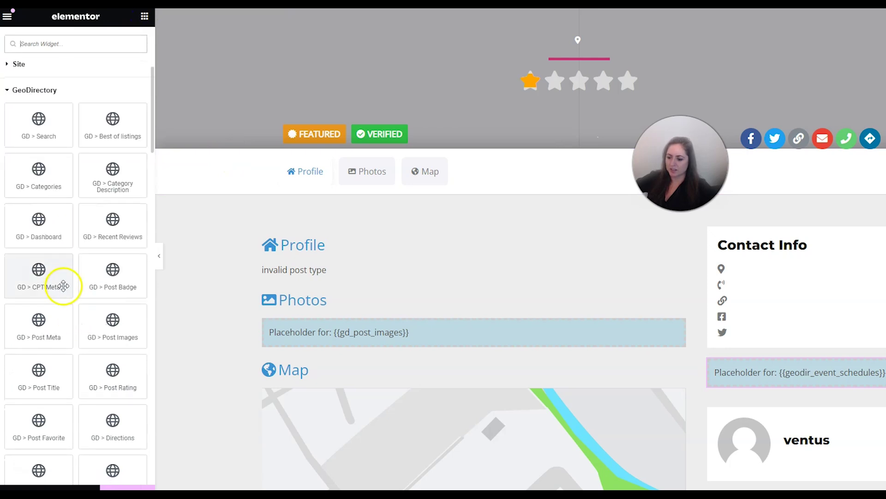
scroll(60, 284, down, 5)
scroll(64, 286, down, 3)
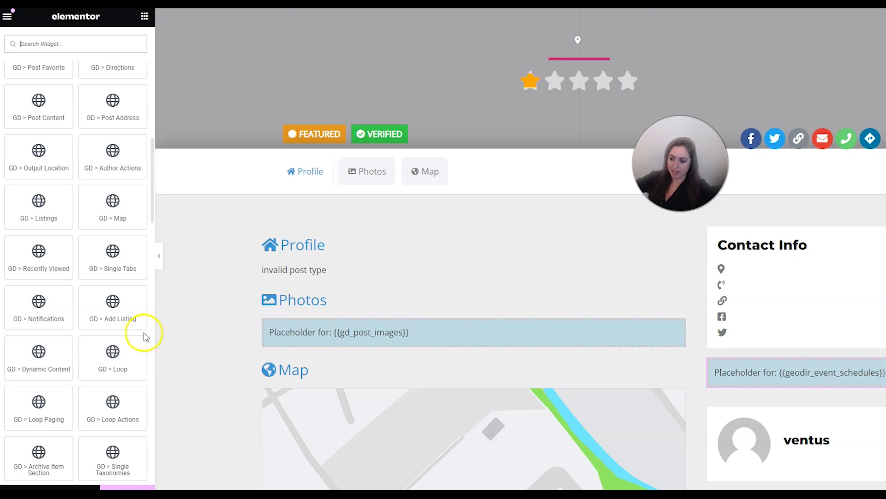
scroll(124, 344, down, 1)
scroll(245, 301, down, 5)
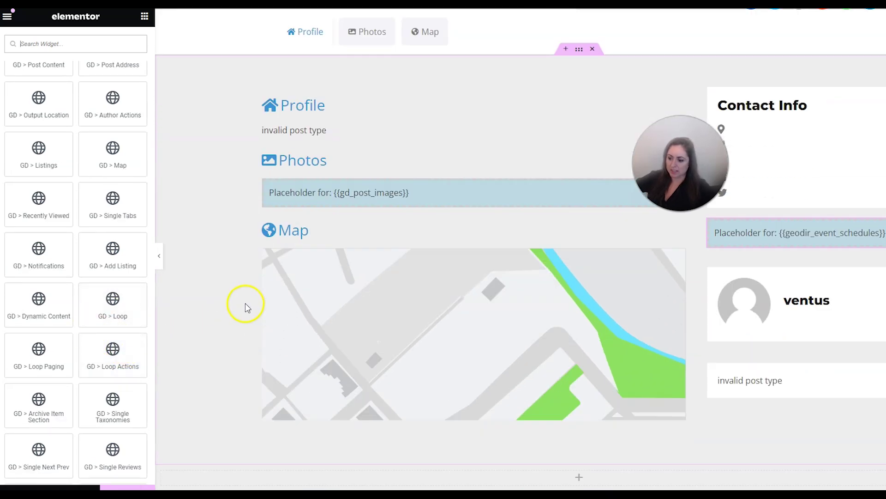
scroll(198, 332, up, 1)
scroll(198, 332, up, 4)
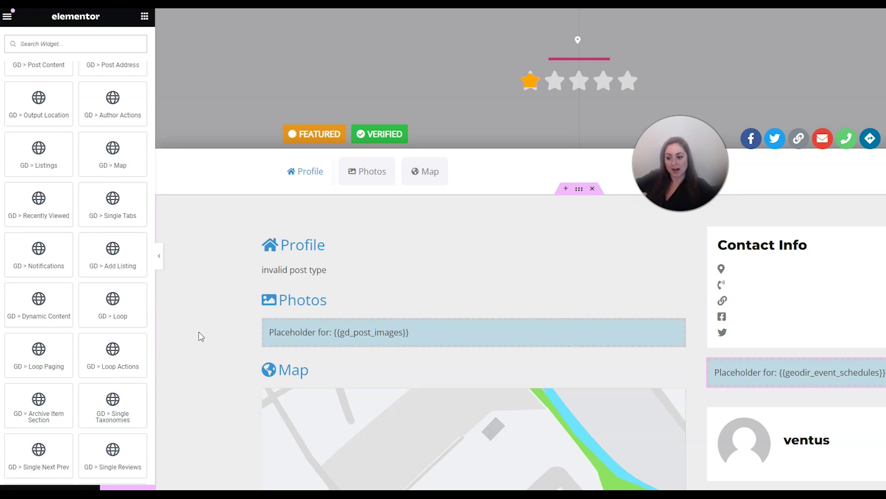
Place a GD Dynamic Content widget above Profile with Field Key set to price.
click(32, 308)
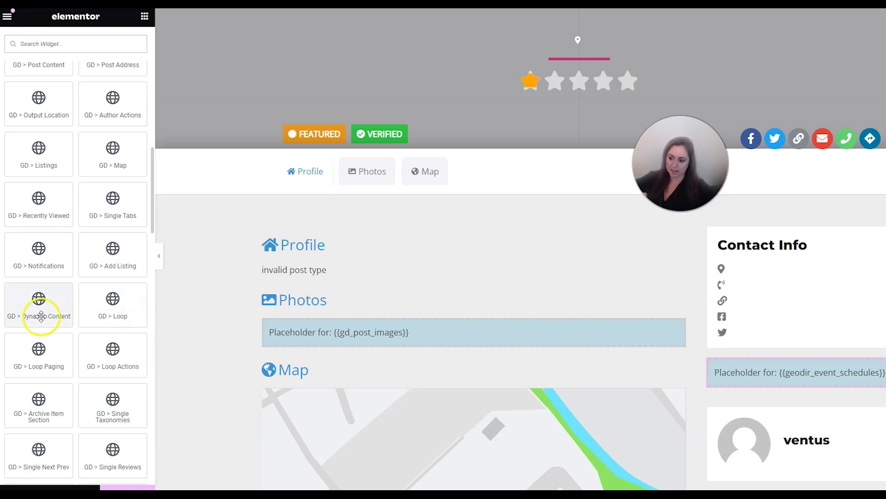
drag(27, 308, 340, 367)
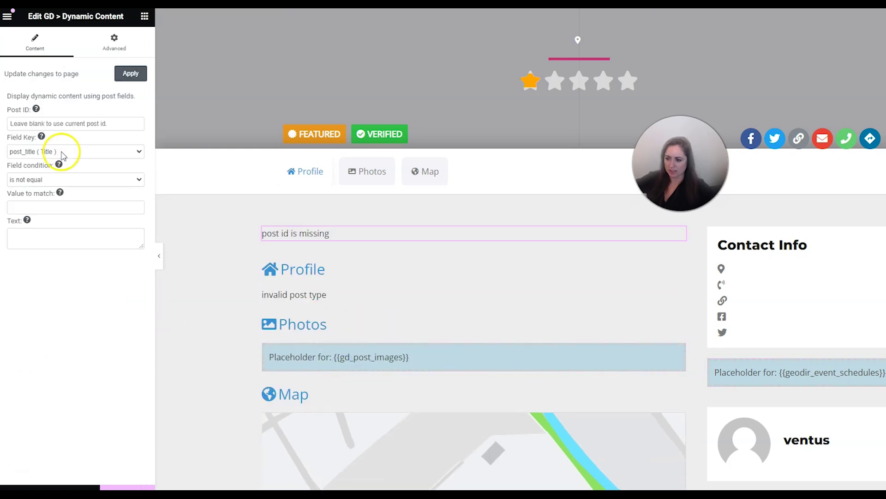
click(50, 151)
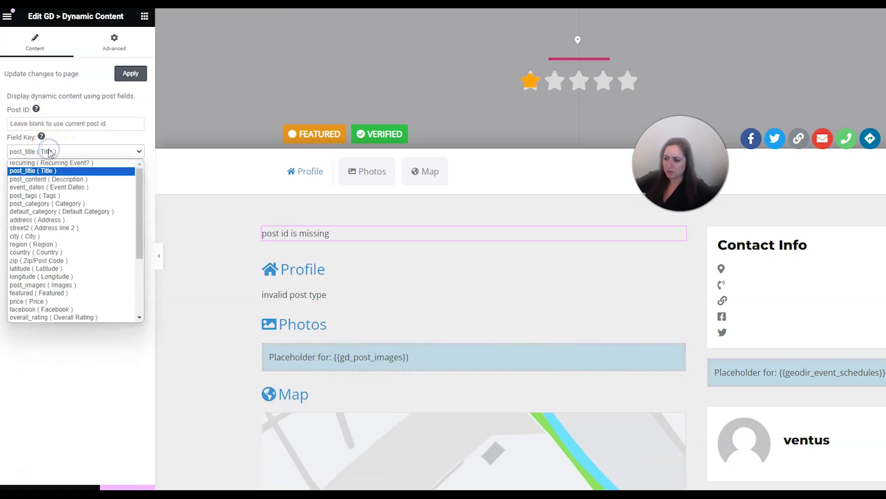
click(70, 302)
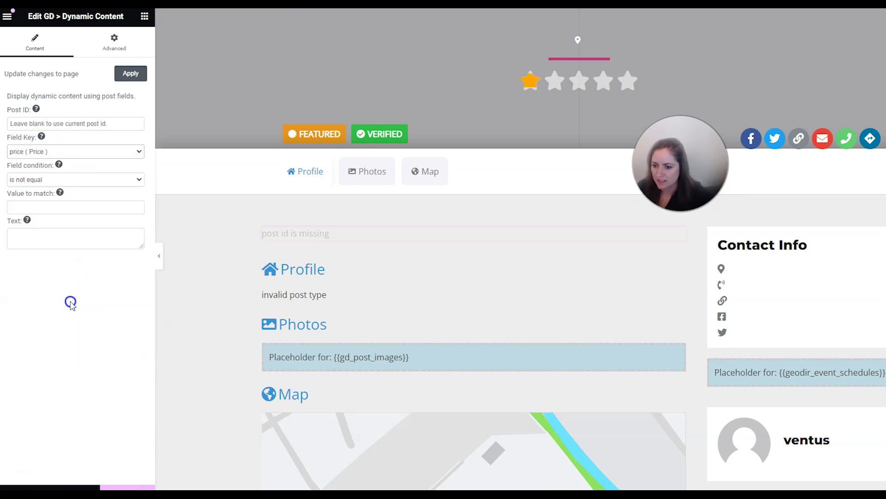
click(346, 243)
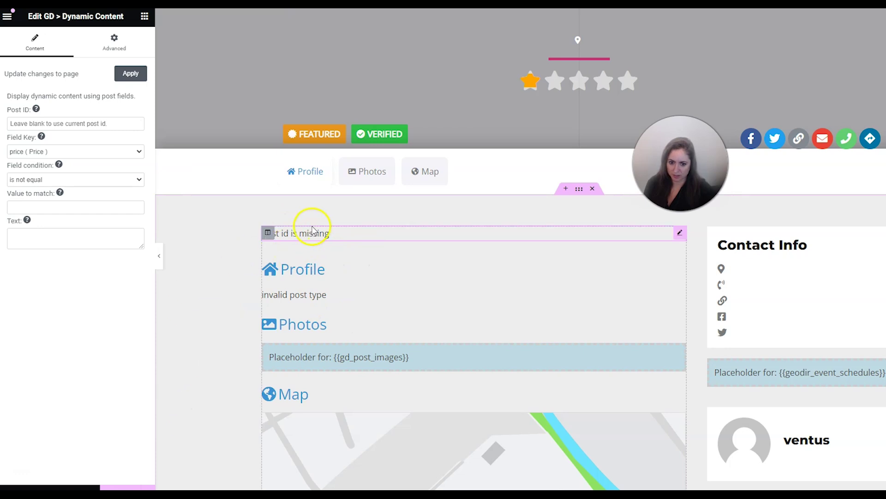
right_click(680, 234)
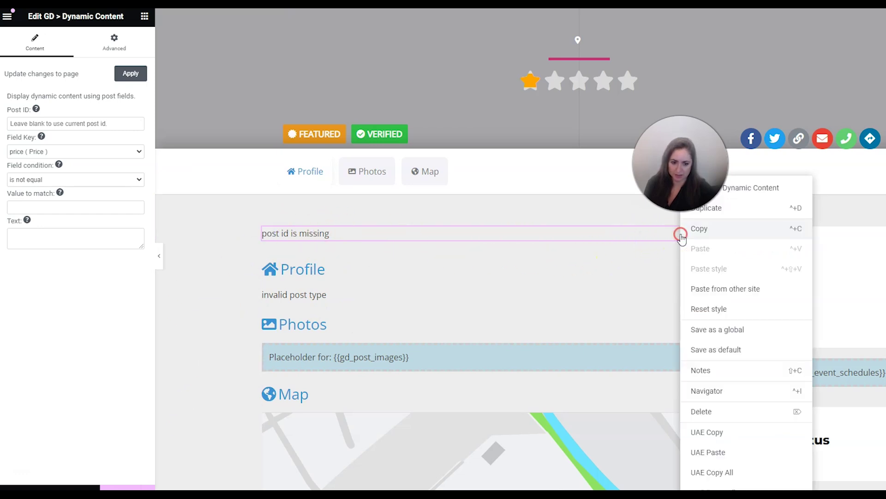
click(211, 287)
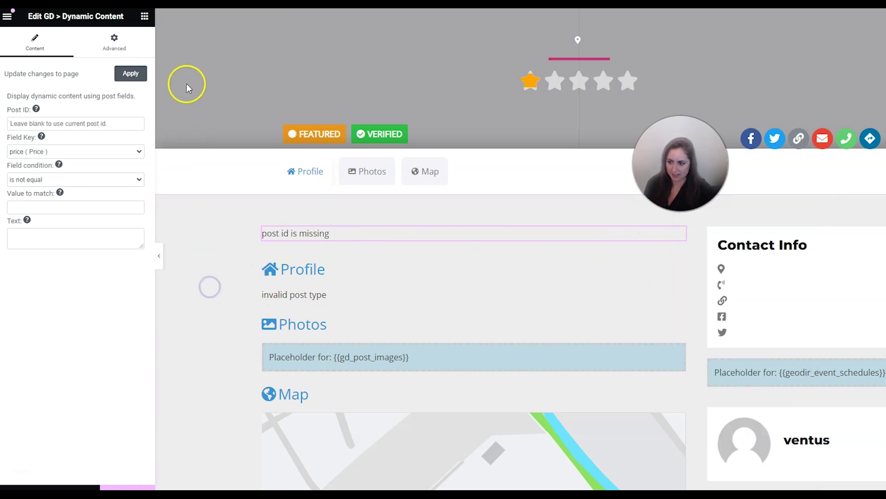
Add an H5 Heading titled 'Price' above the price dynamic content.
click(145, 19)
scroll(51, 323, down, 10)
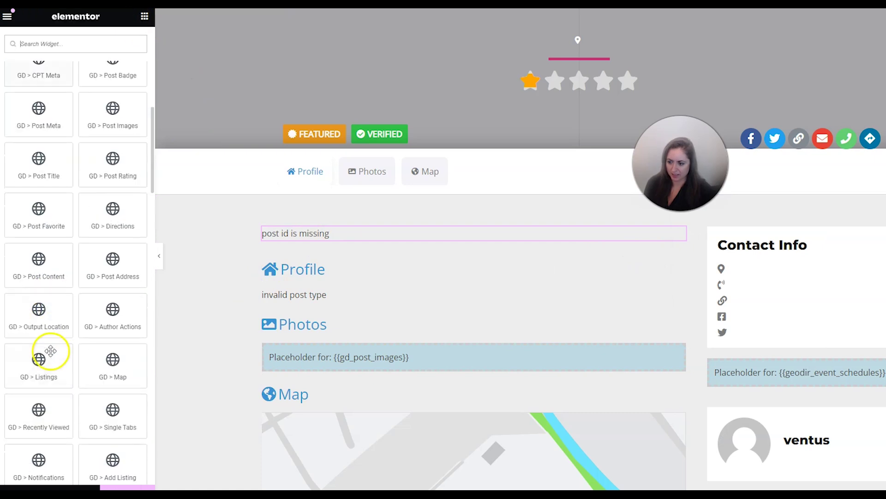
scroll(51, 350, up, 10)
scroll(50, 346, up, 3)
click(24, 196)
drag(39, 223, 326, 230)
triple_click(77, 132)
text(Price)
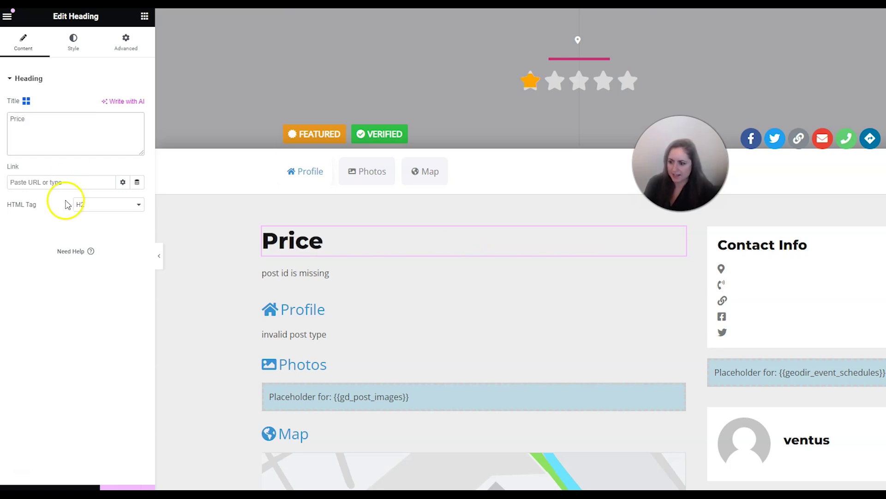
click(82, 205)
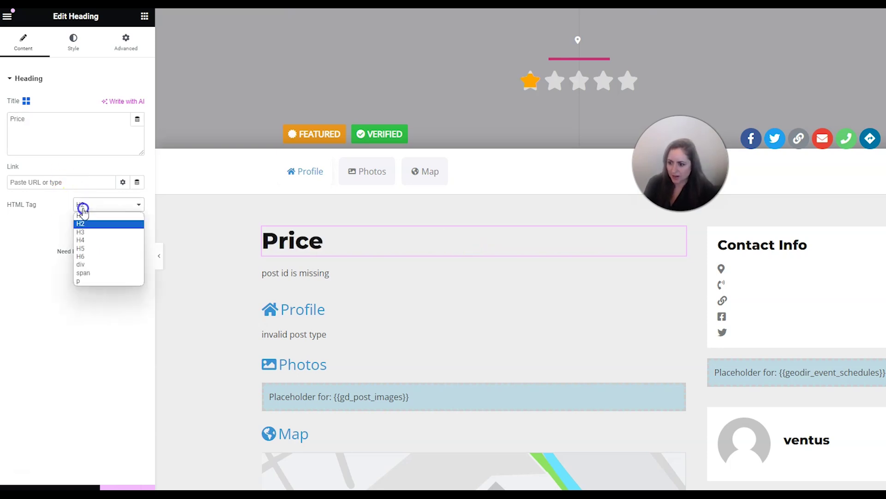
click(99, 247)
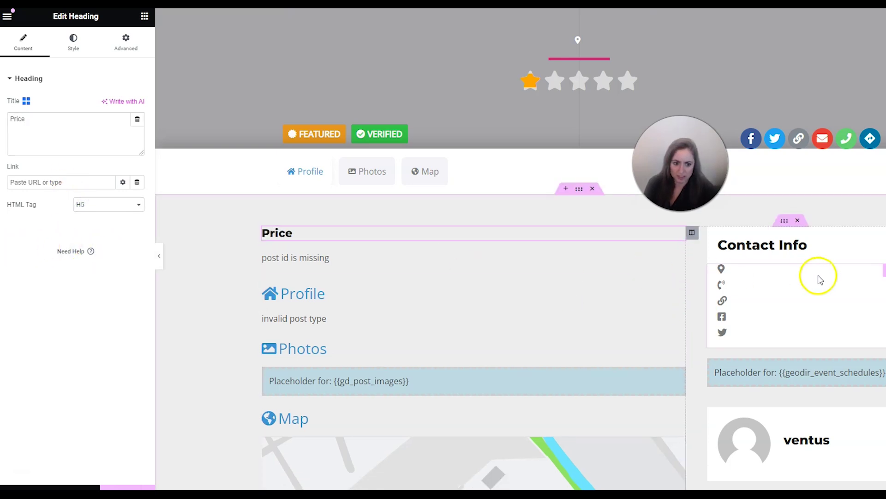
Add a new Contact Info list item with the dollar icon from the Icon Library.
click(884, 277)
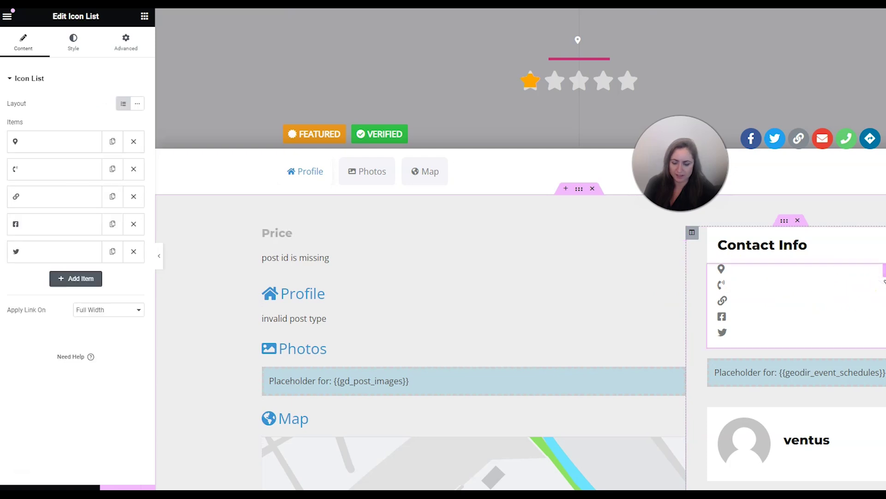
scroll(92, 248, down, 1)
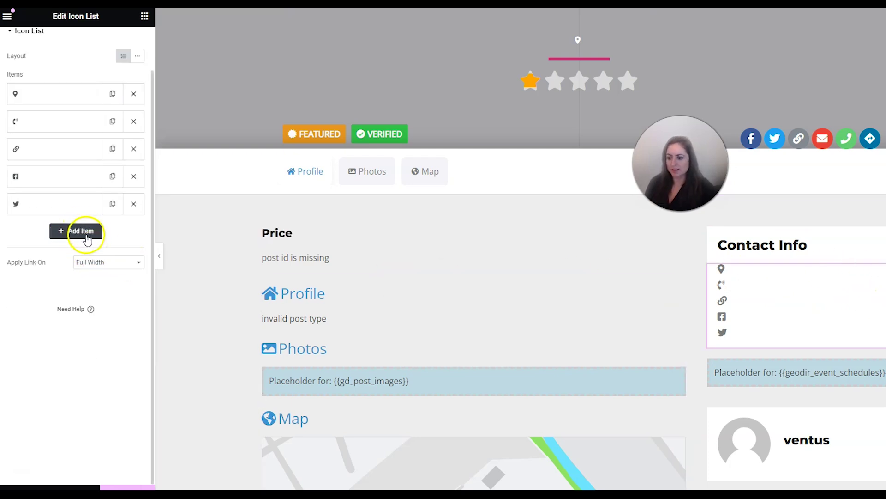
click(84, 237)
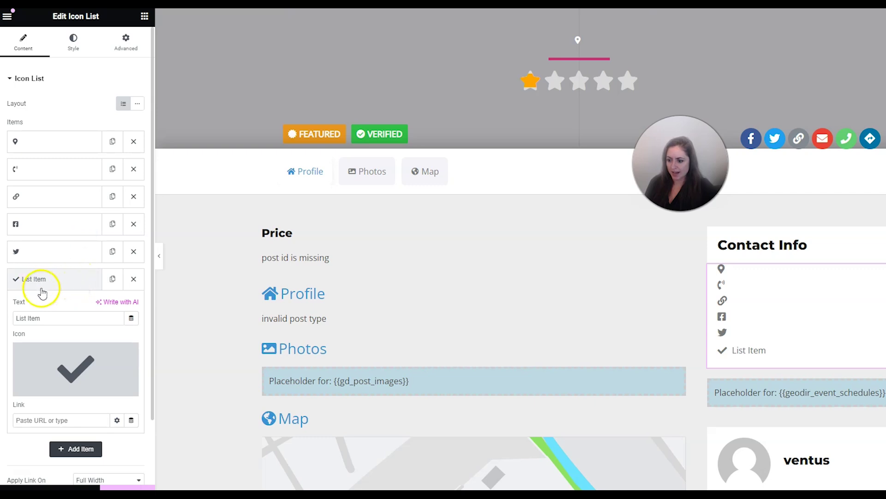
click(48, 337)
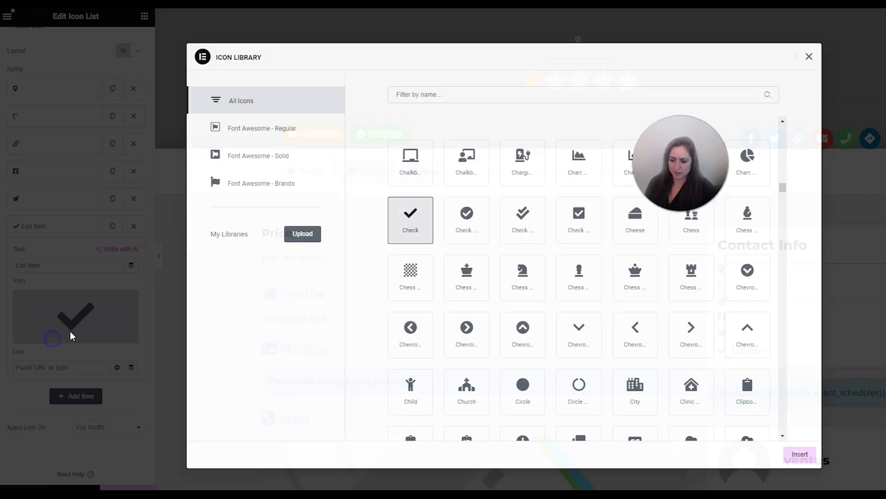
click(467, 87)
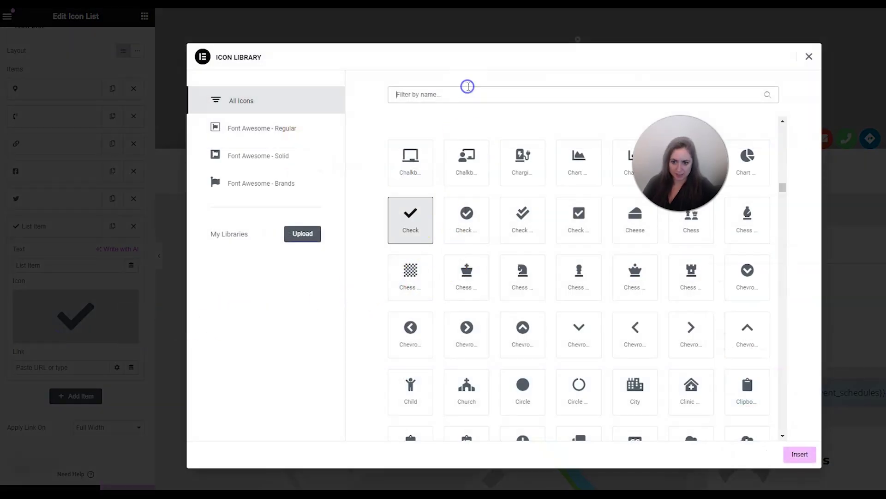
text(dollar)
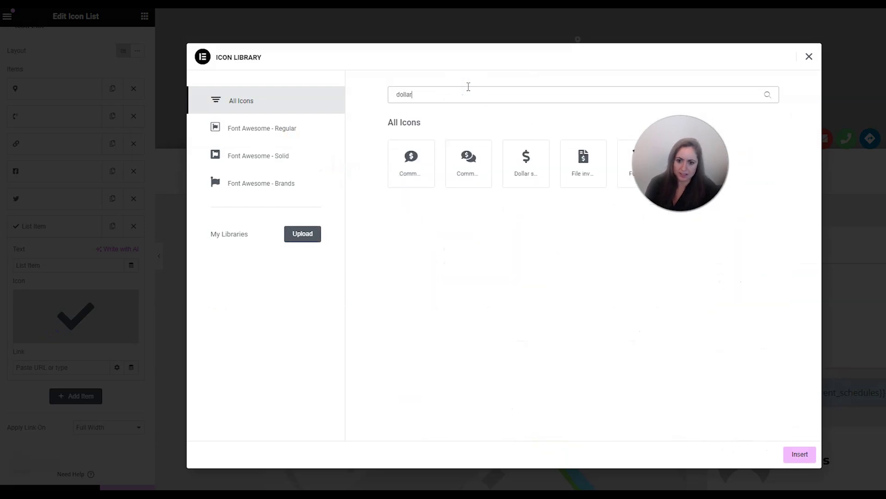
click(528, 175)
click(798, 454)
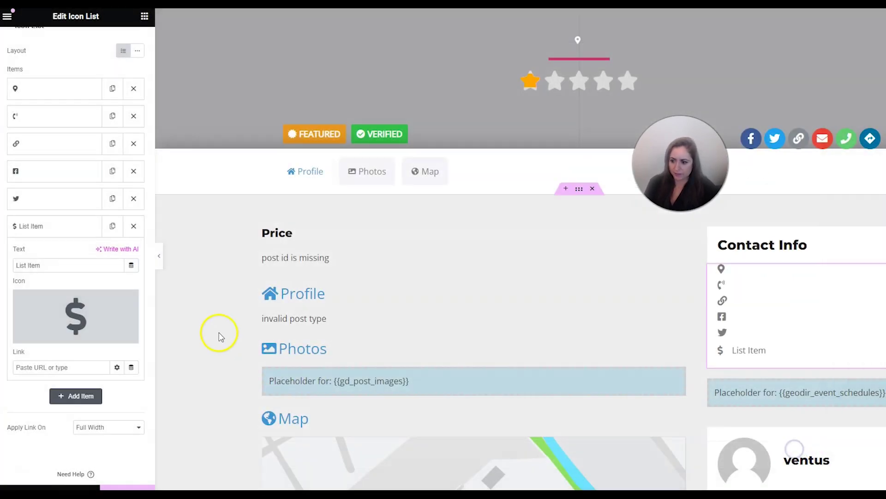
Set the item's text to the GD Field dynamic tag with key price.
click(131, 267)
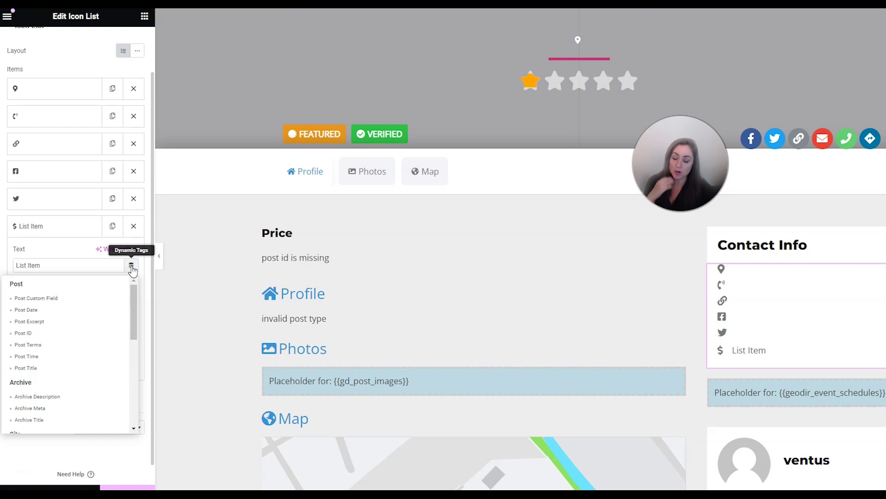
scroll(115, 397, down, 5)
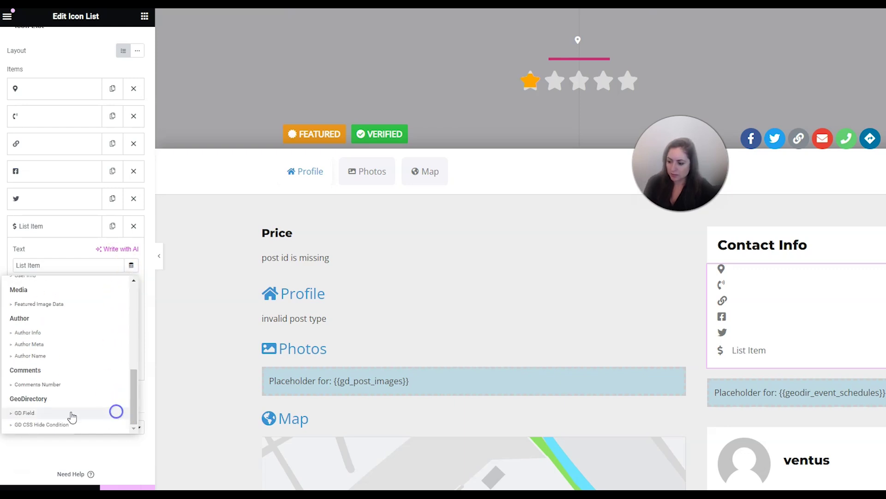
click(18, 413)
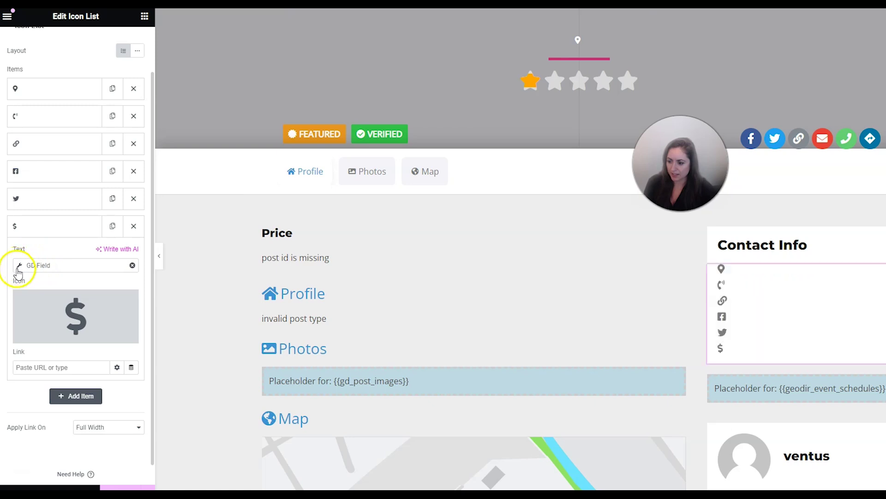
click(20, 267)
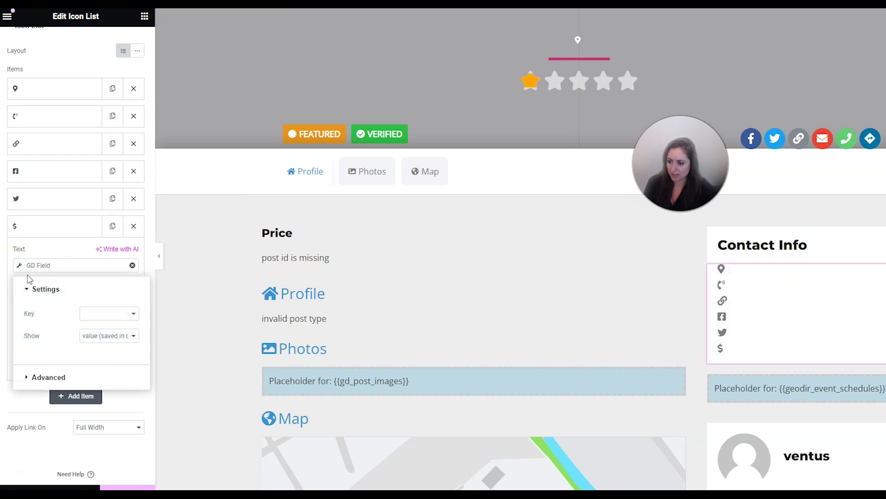
click(109, 314)
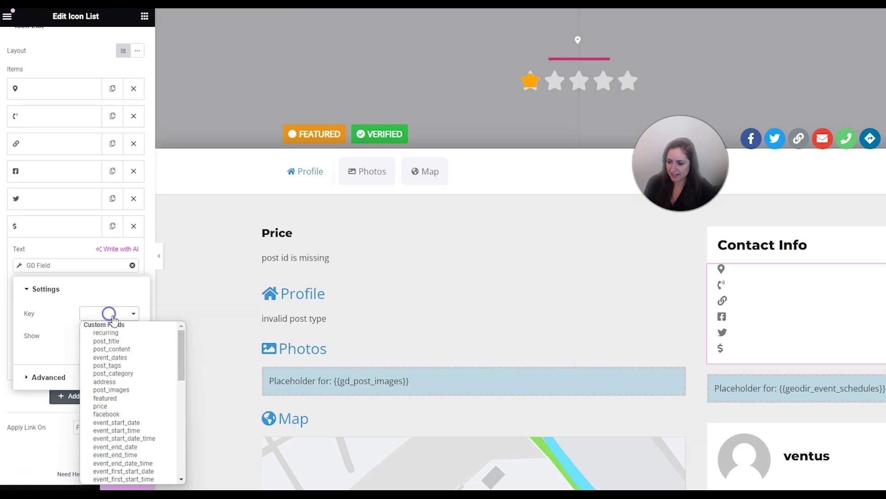
click(130, 405)
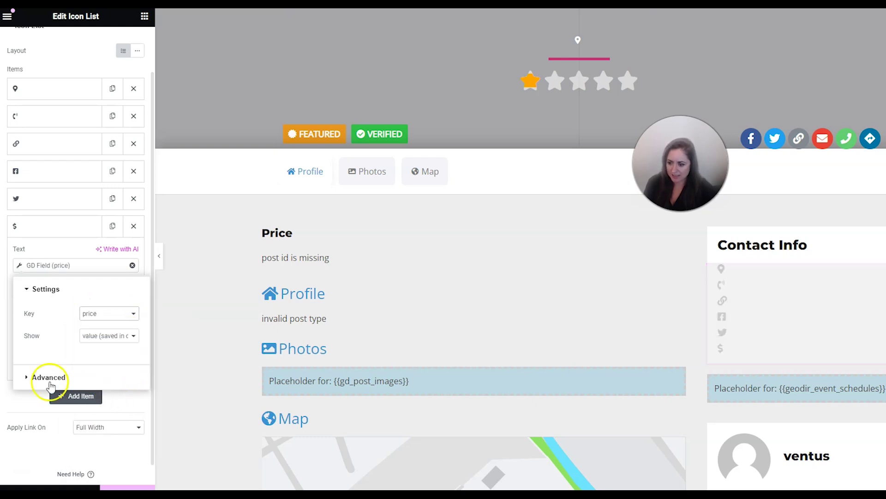
scroll(74, 420, down, 1)
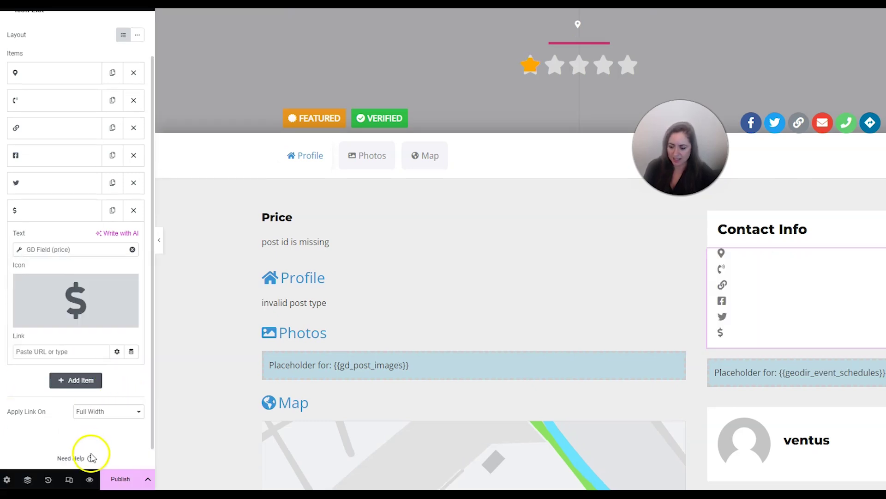
Publish the template with an Include > Events > All display condition.
click(122, 480)
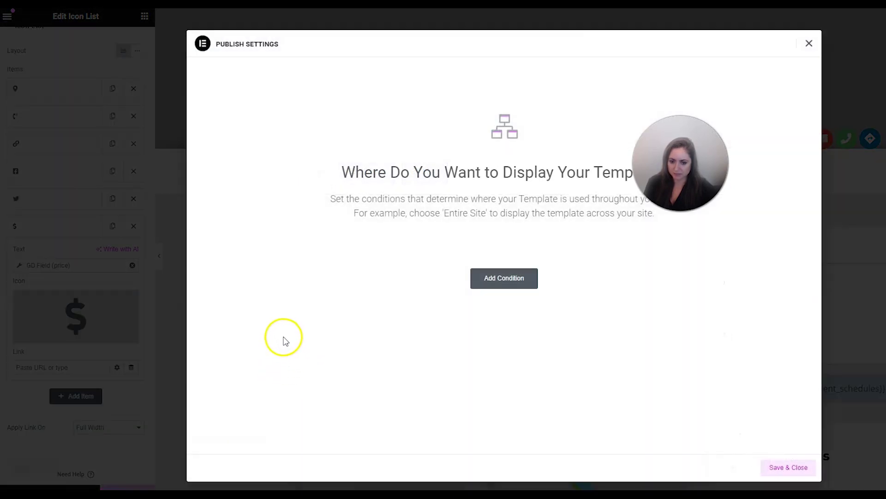
click(504, 280)
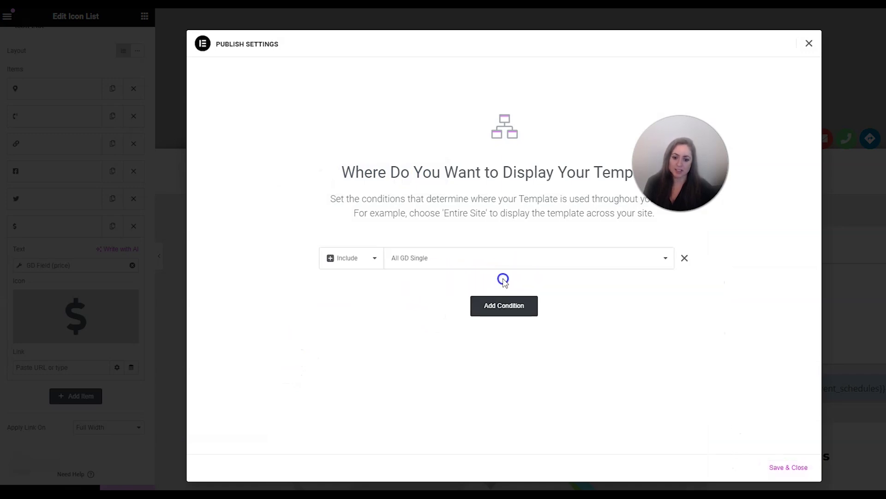
click(438, 266)
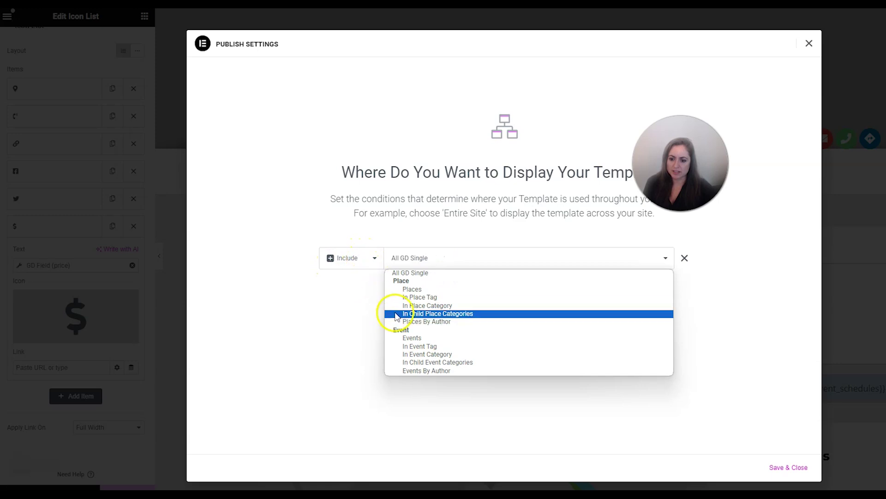
click(414, 338)
click(416, 258)
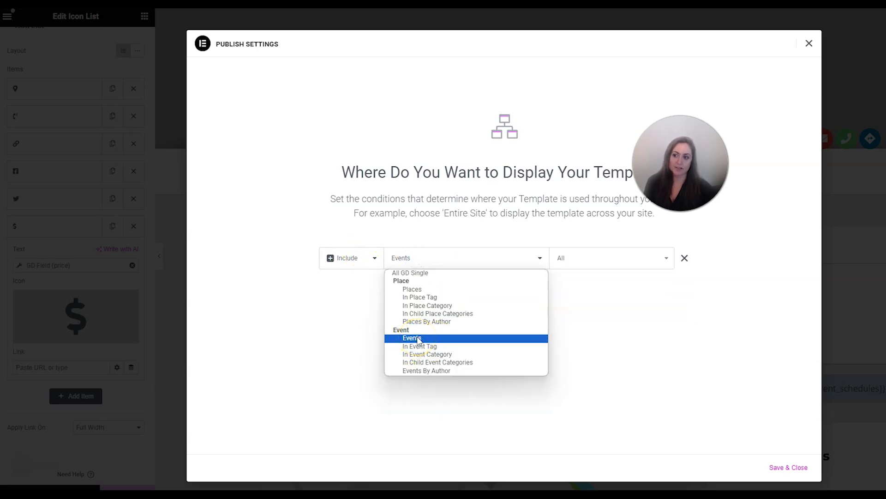
click(416, 338)
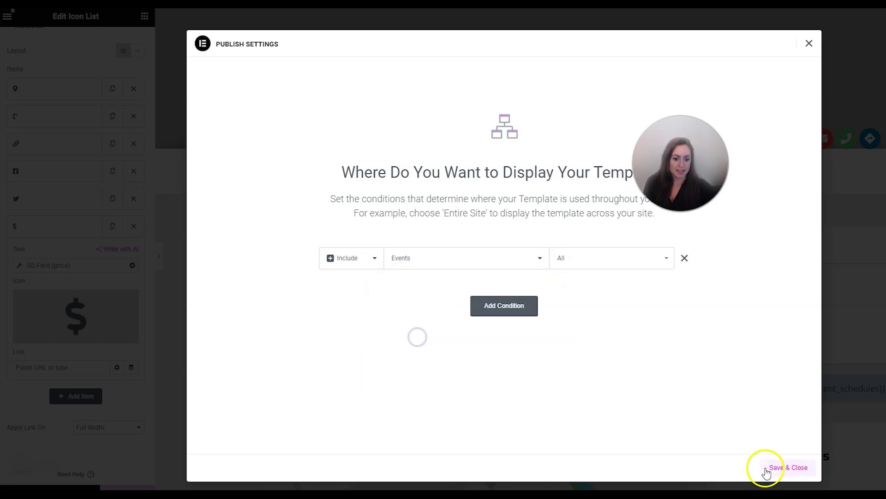
click(780, 467)
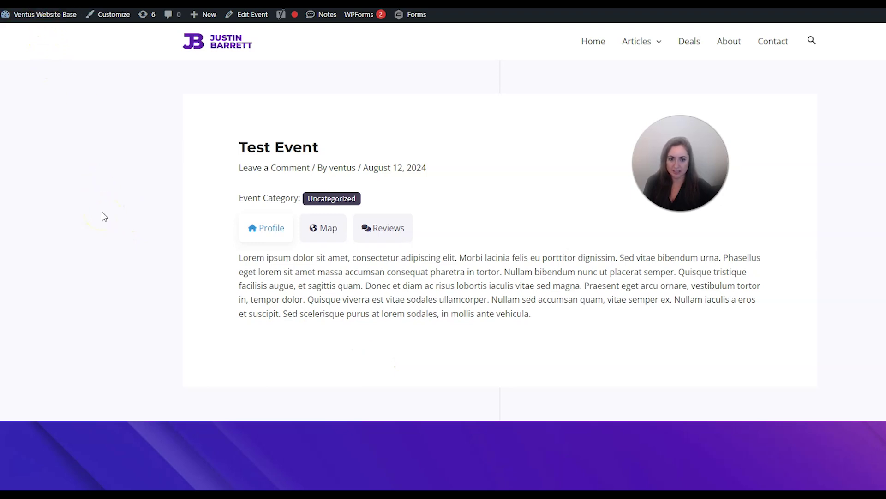
Reload the Test Event page and scroll down to check the $5.00 price.
key(F5)
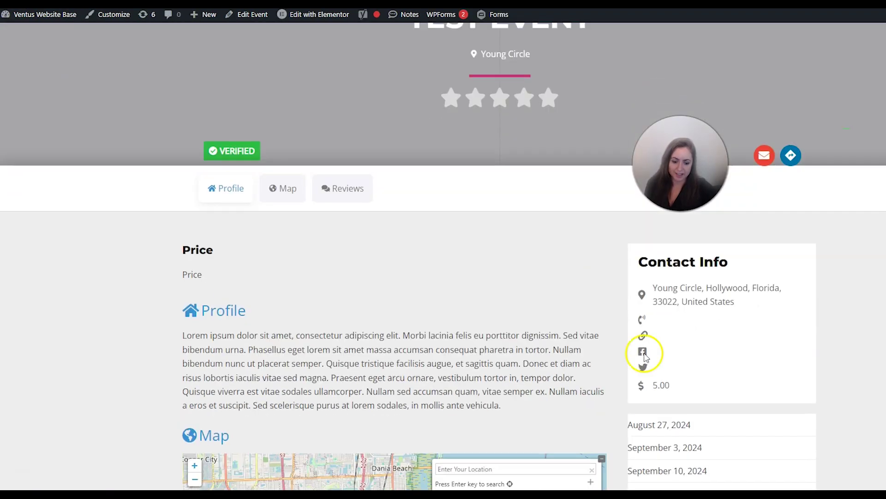
scroll(643, 351, down, 2)
scroll(665, 402, down, 2)
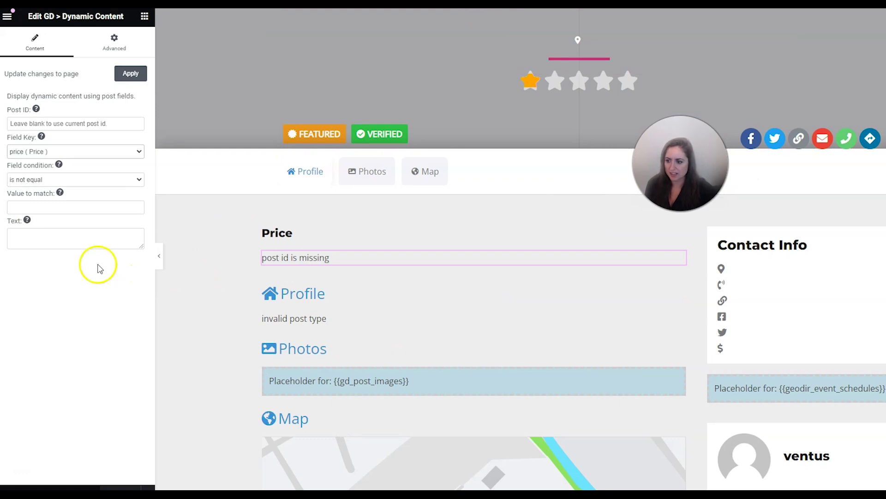
Set the price Dynamic Content widget's Text to %%input%% and update the template.
mouse_move(27, 221)
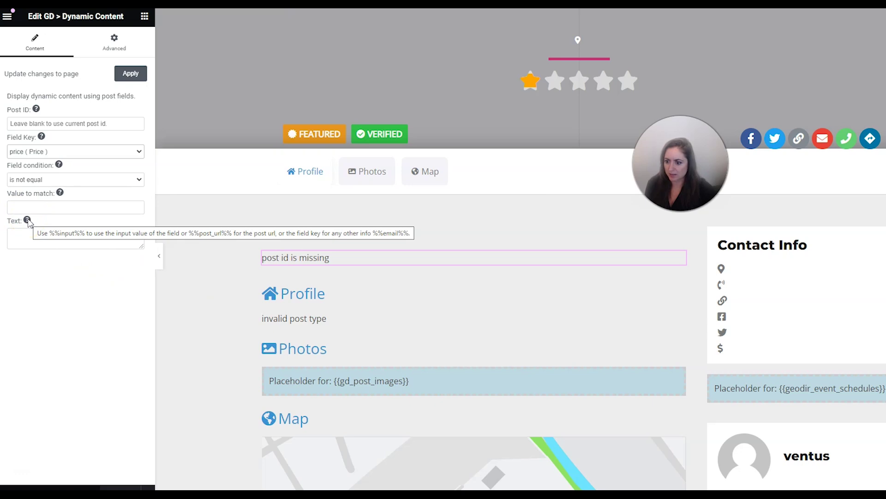
click(38, 240)
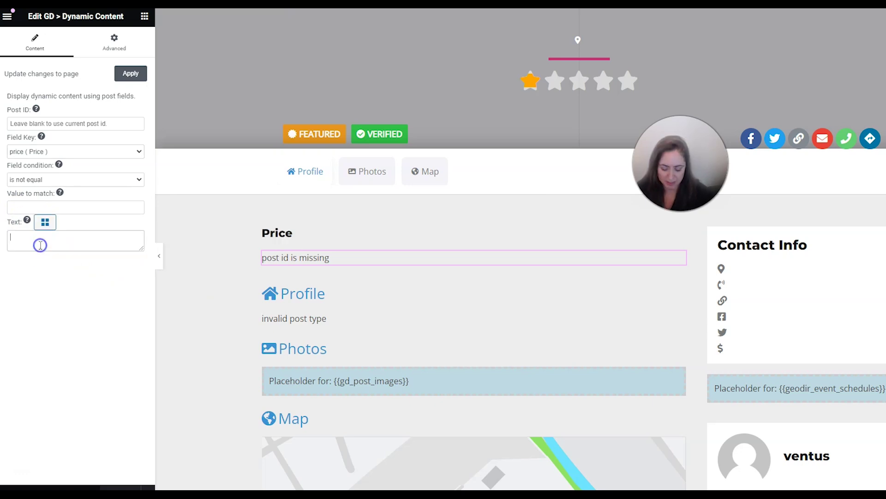
text(%%input)
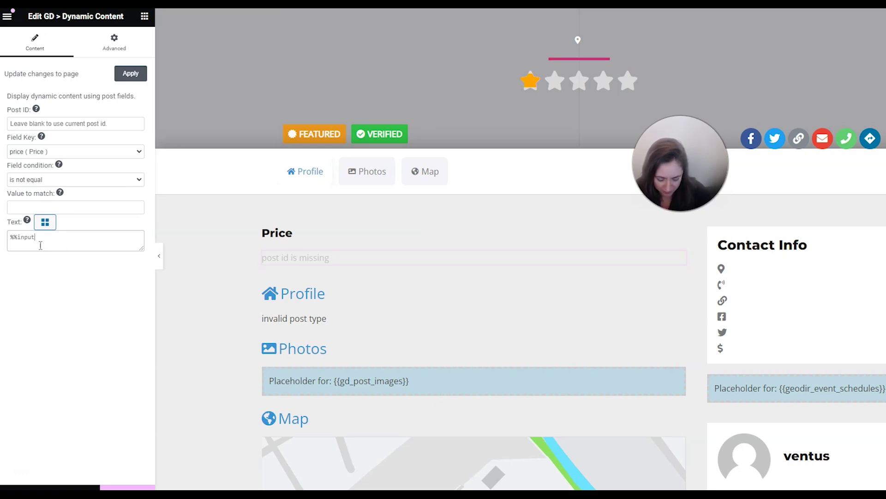
text(%%)
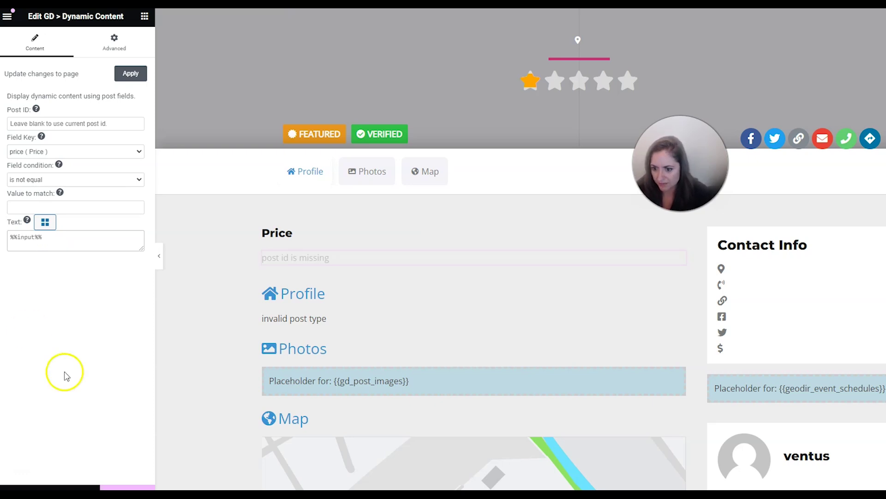
click(119, 480)
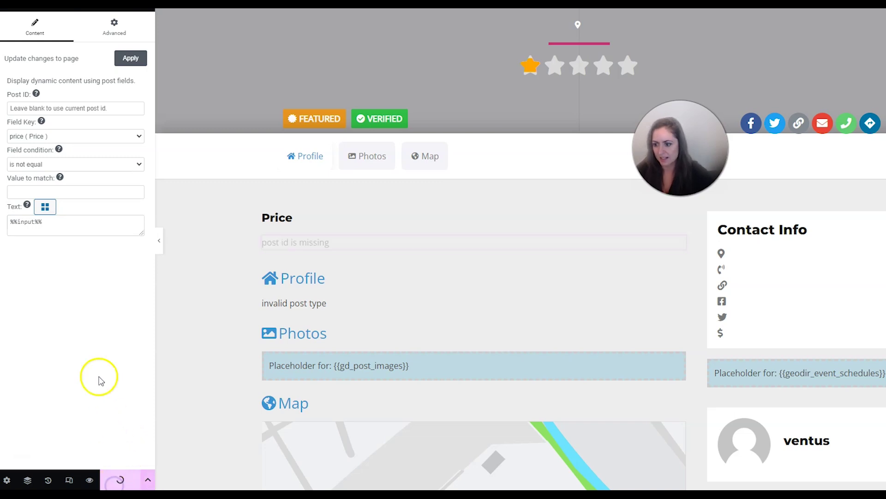